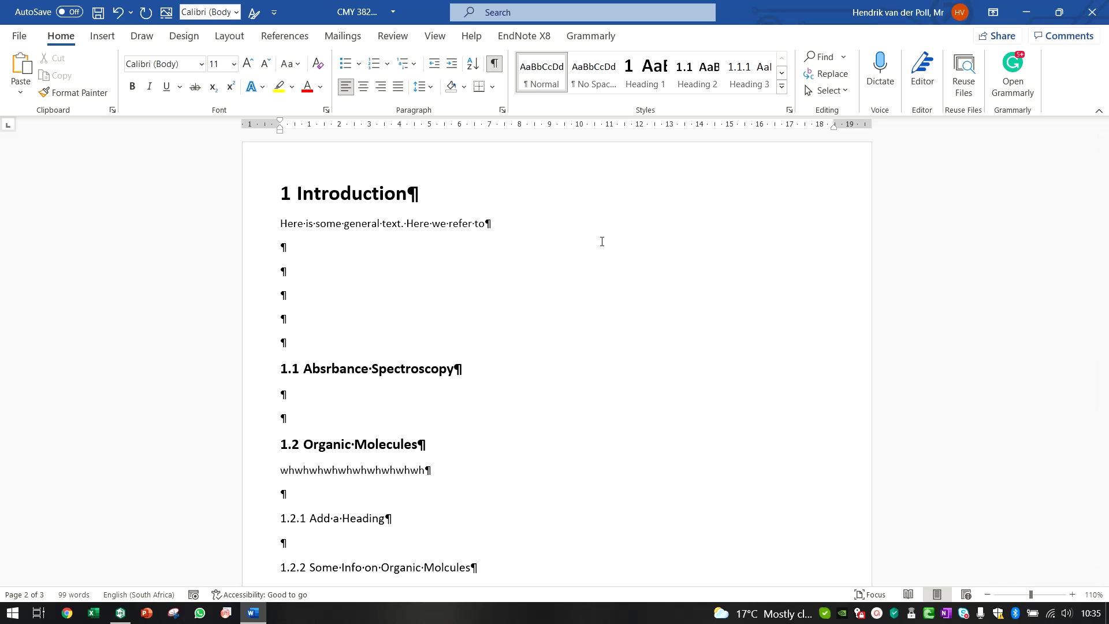
Step: Copy Acetic anhydride IR Scan-1.png from the desktop and paste it below the introduction text
left_click(325, 252)
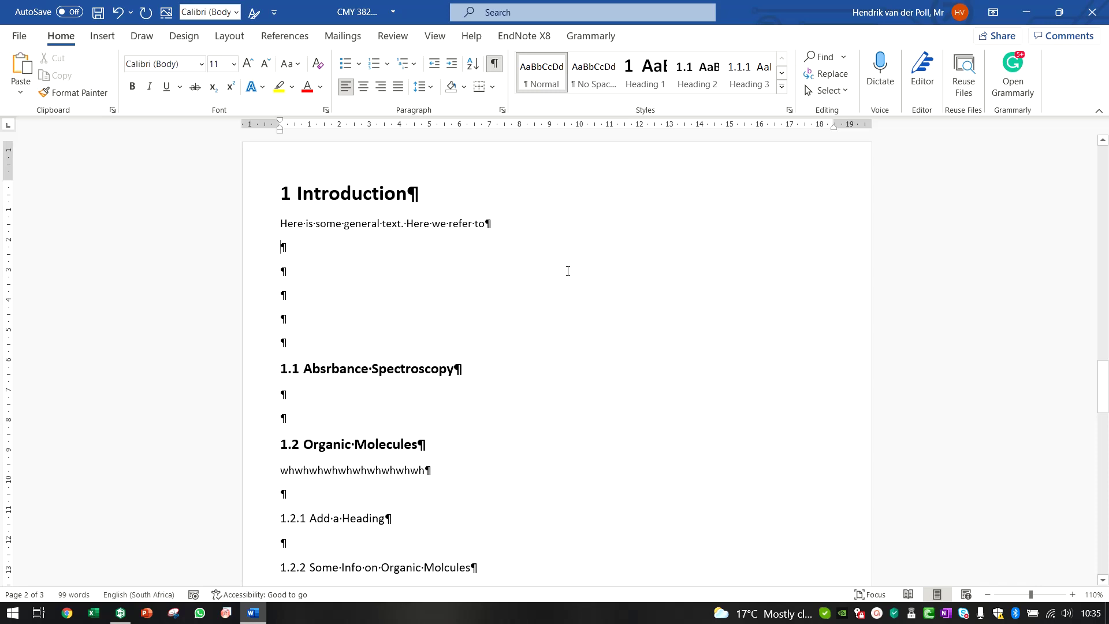
left_click(1024, 11)
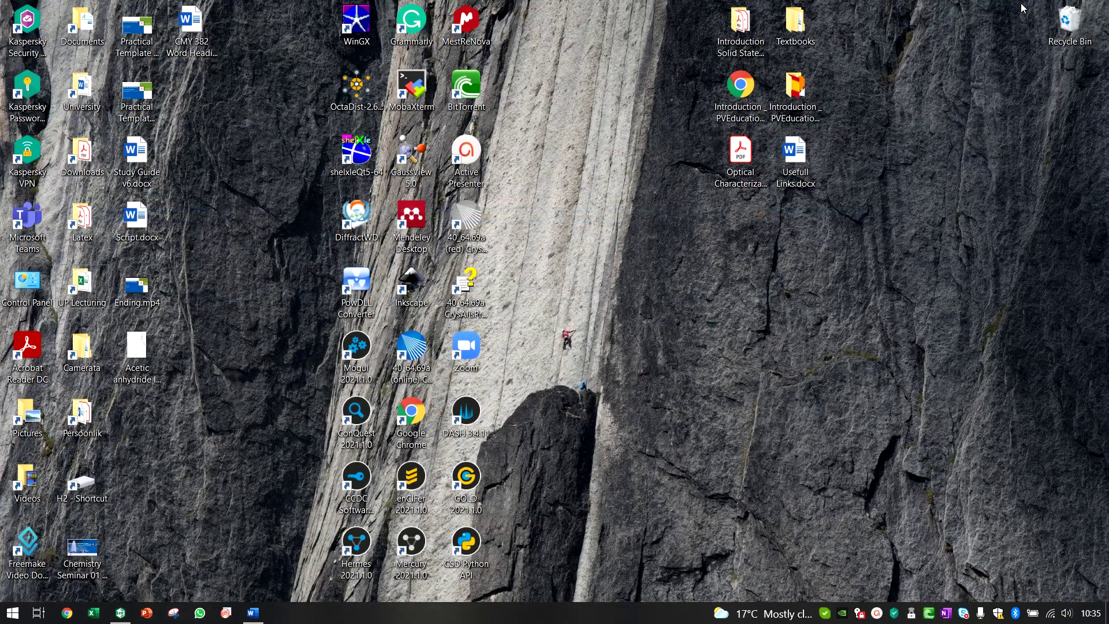
left_click(130, 358)
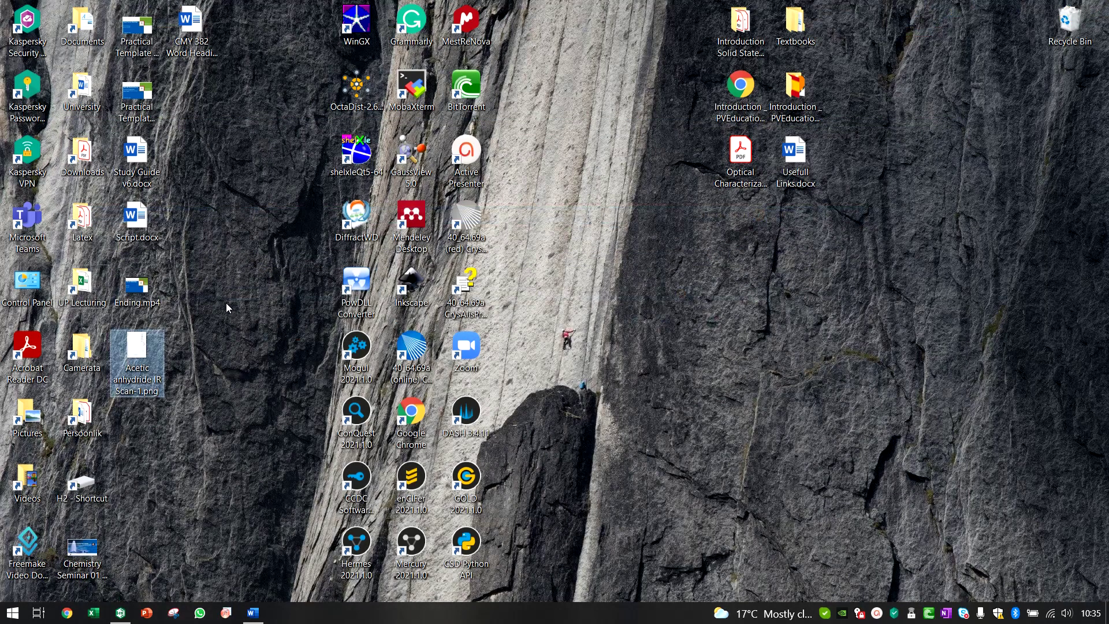
right_click(145, 345)
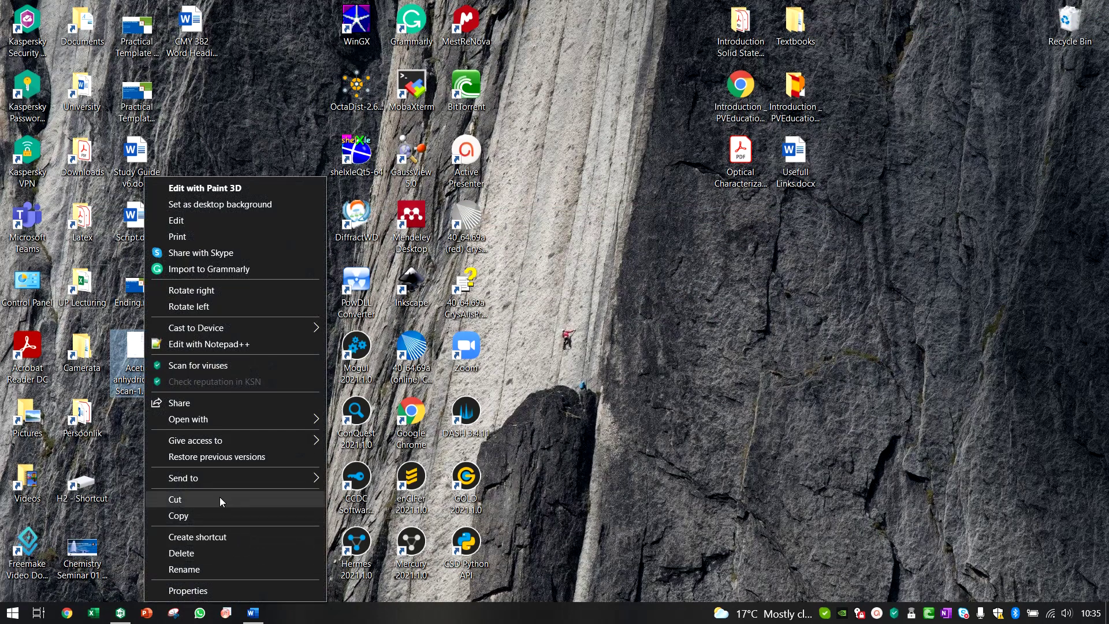
left_click(139, 346)
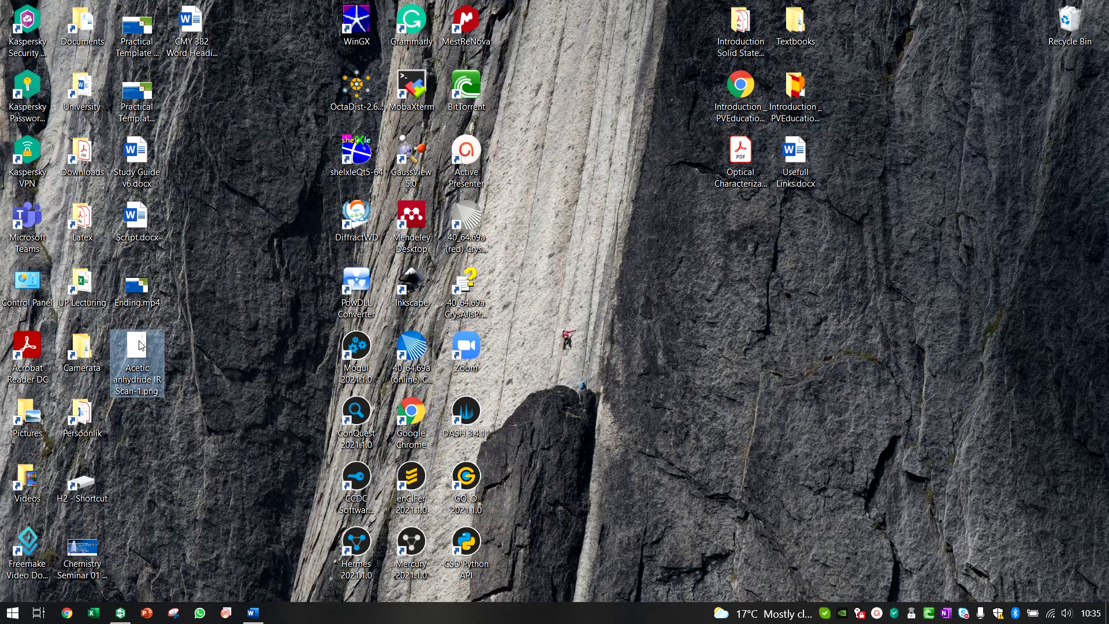
left_click(252, 612)
key("ctrl+v")
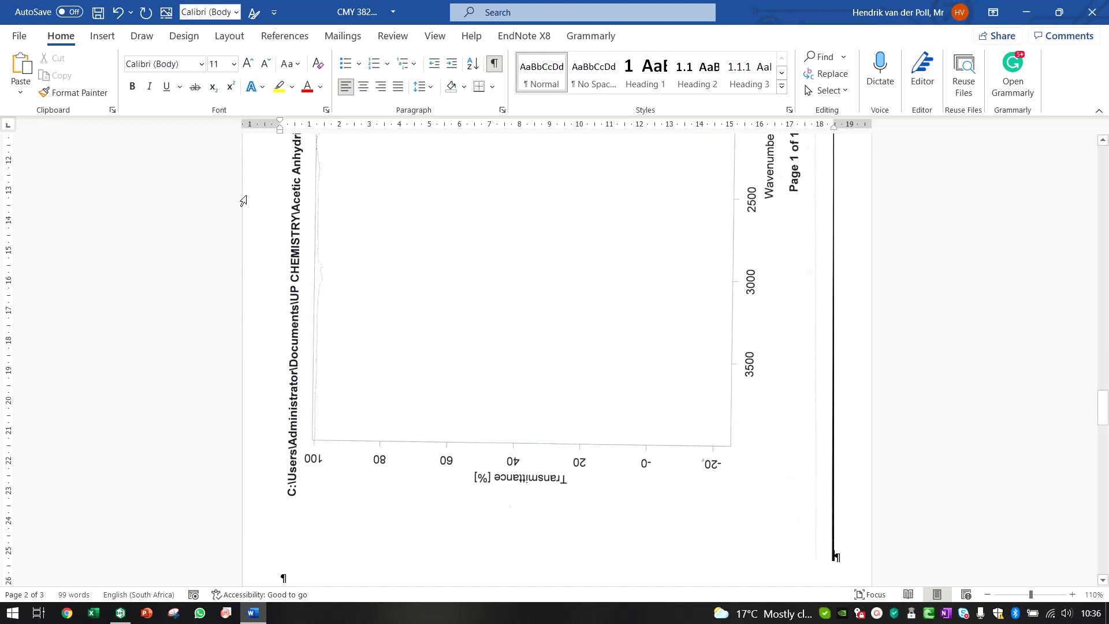
Step: Set the IR spectrum picture's height to 18 cm
scroll(406, 275, "up", 9)
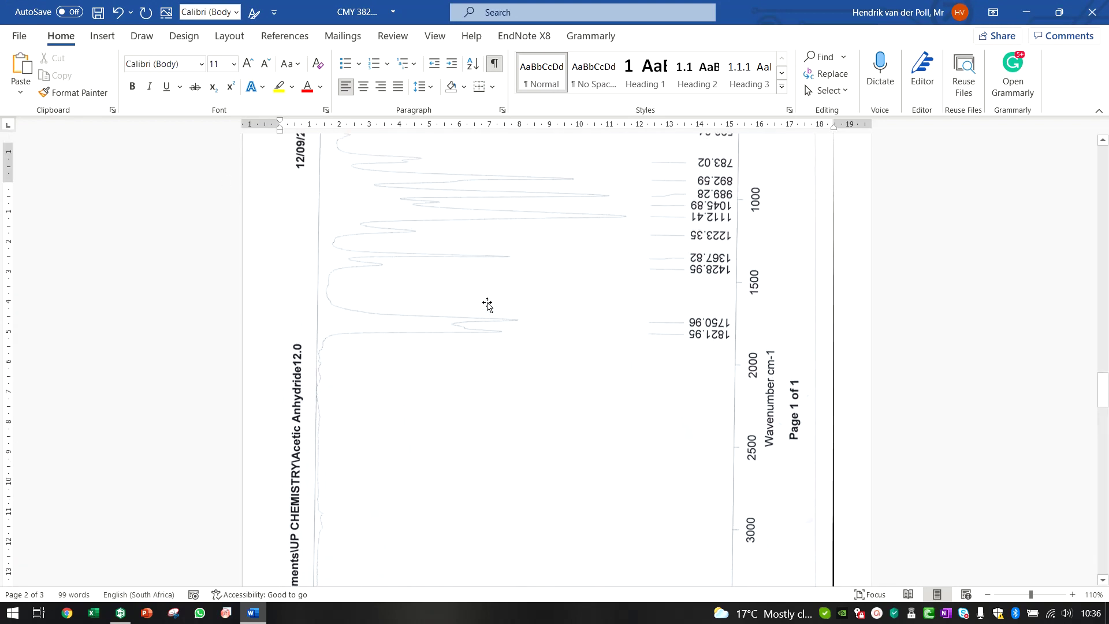
scroll(481, 349, "down", 3)
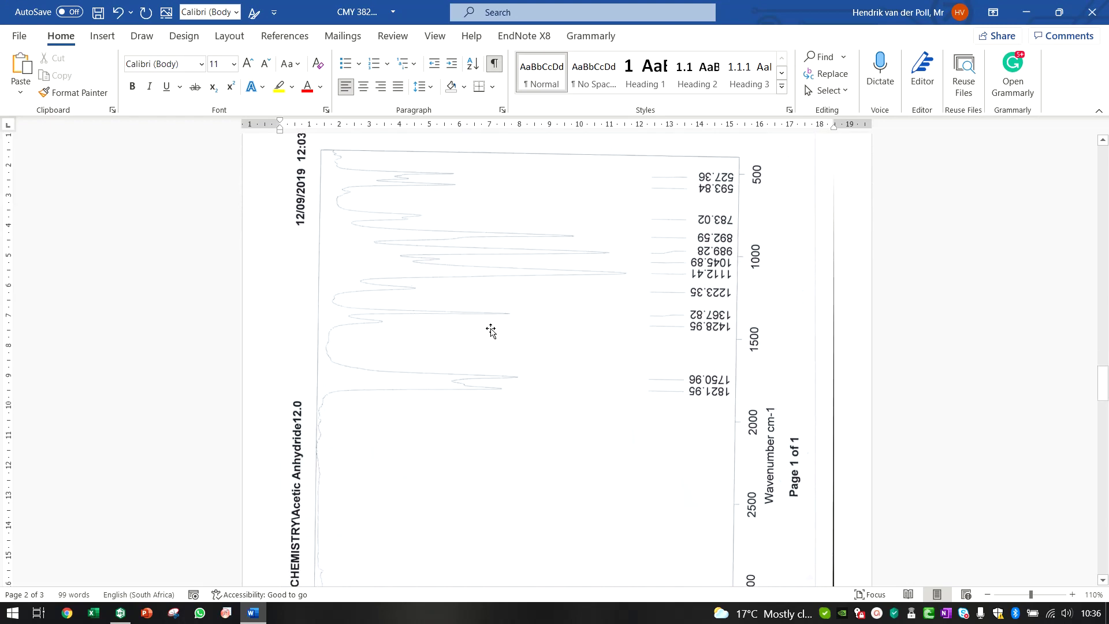
left_click(490, 330)
scroll(618, 326, "down", 8)
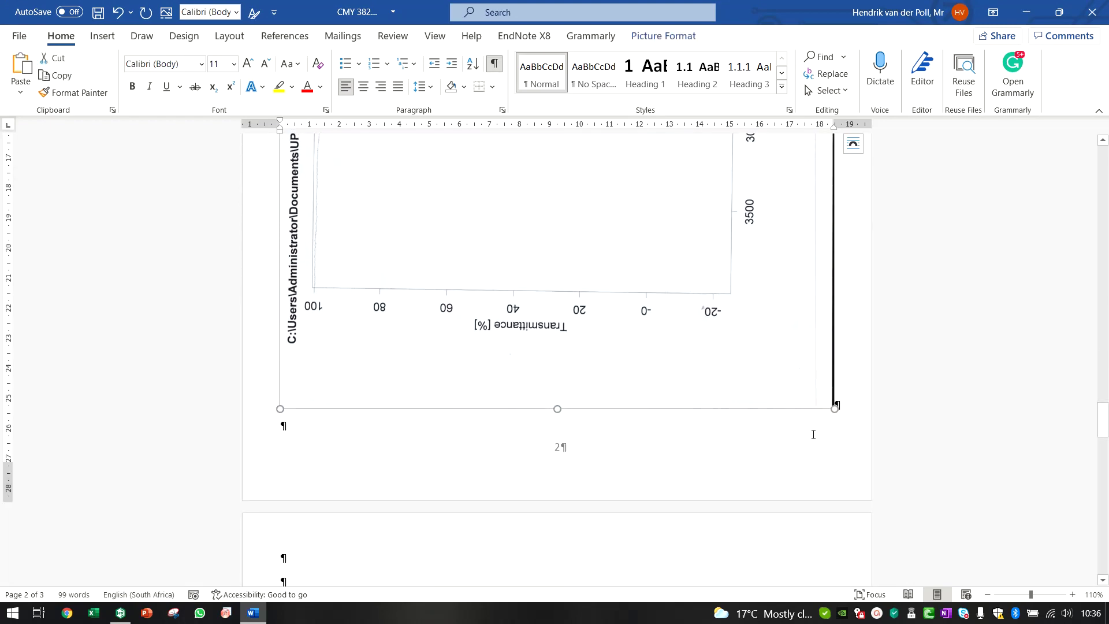
left_click(663, 36)
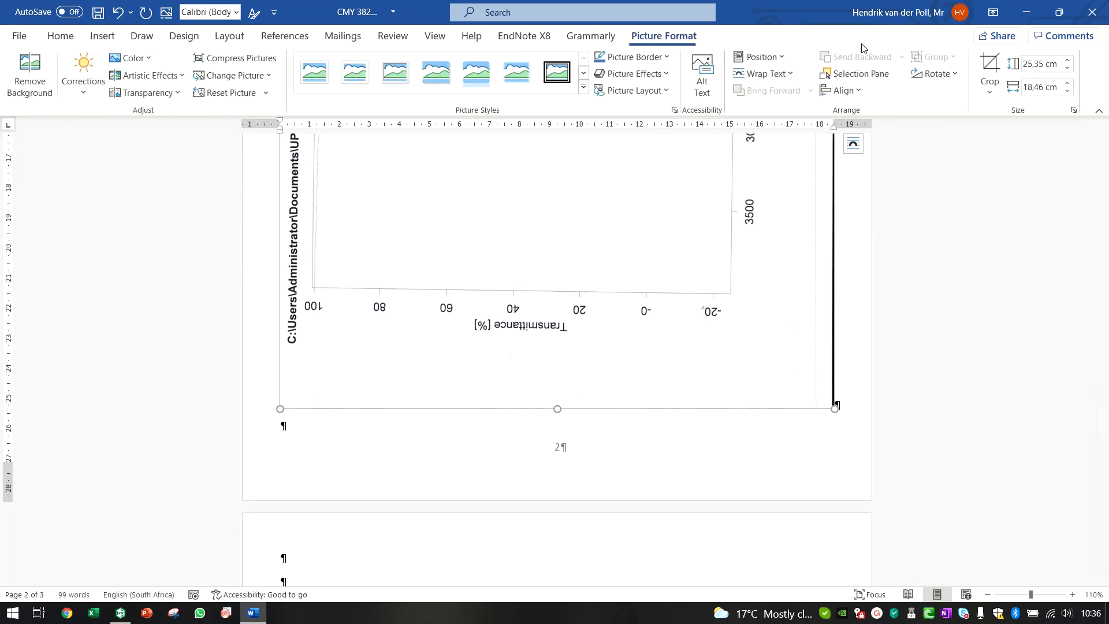
left_click(1049, 65)
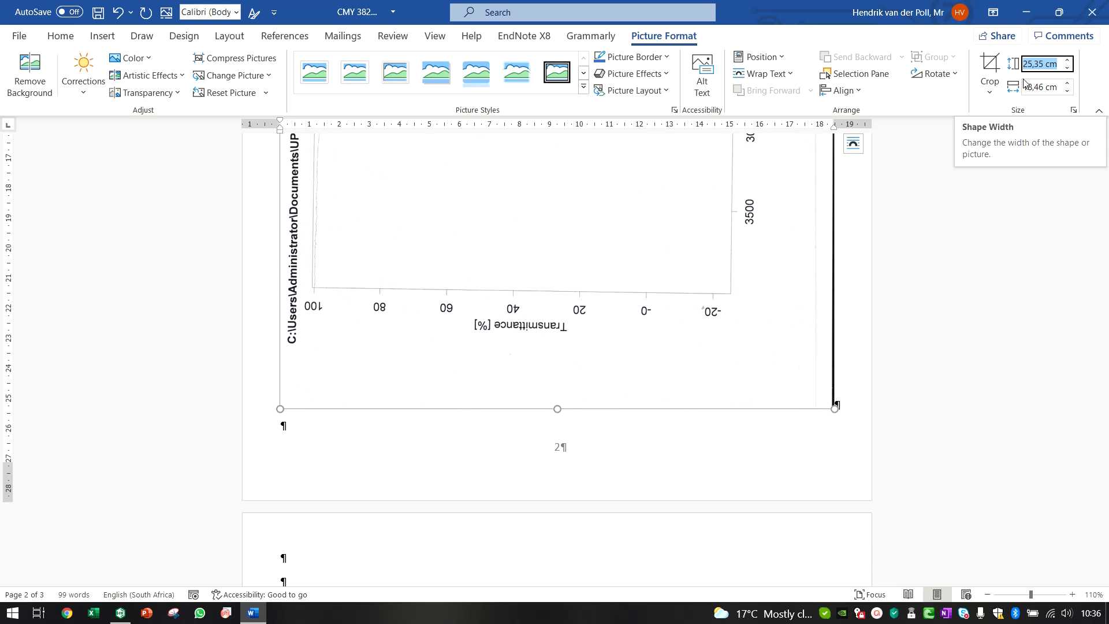
type("18")
key("Return")
Step: Rotate the spectrum picture right 90° so it reads upright
scroll(633, 364, "up", 5)
scroll(633, 358, "up", 10)
scroll(635, 359, "down", 2)
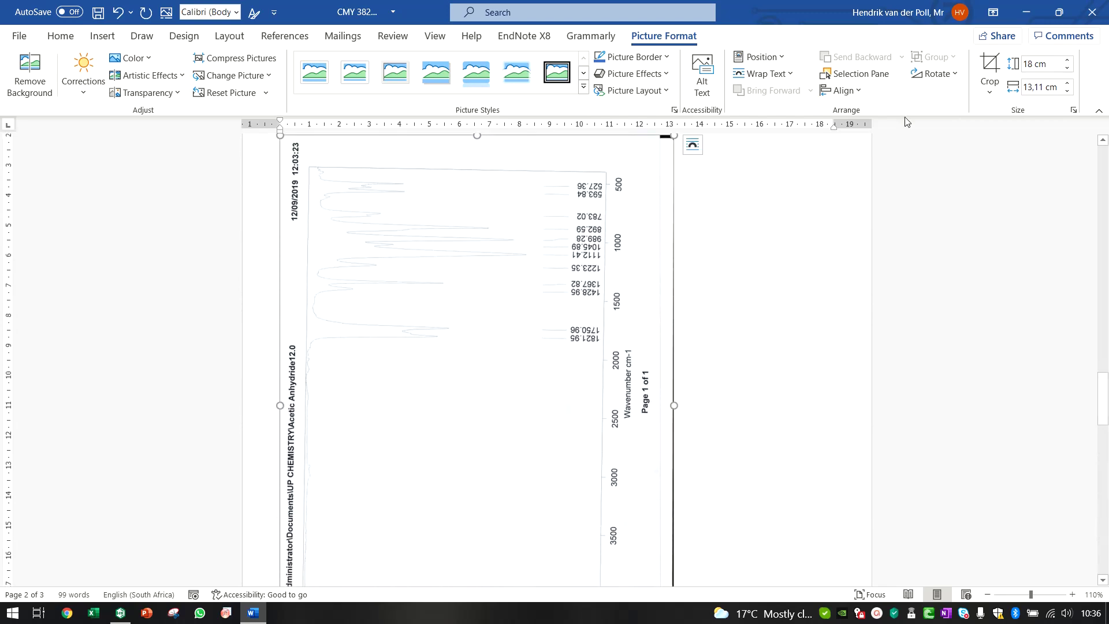
left_click(939, 75)
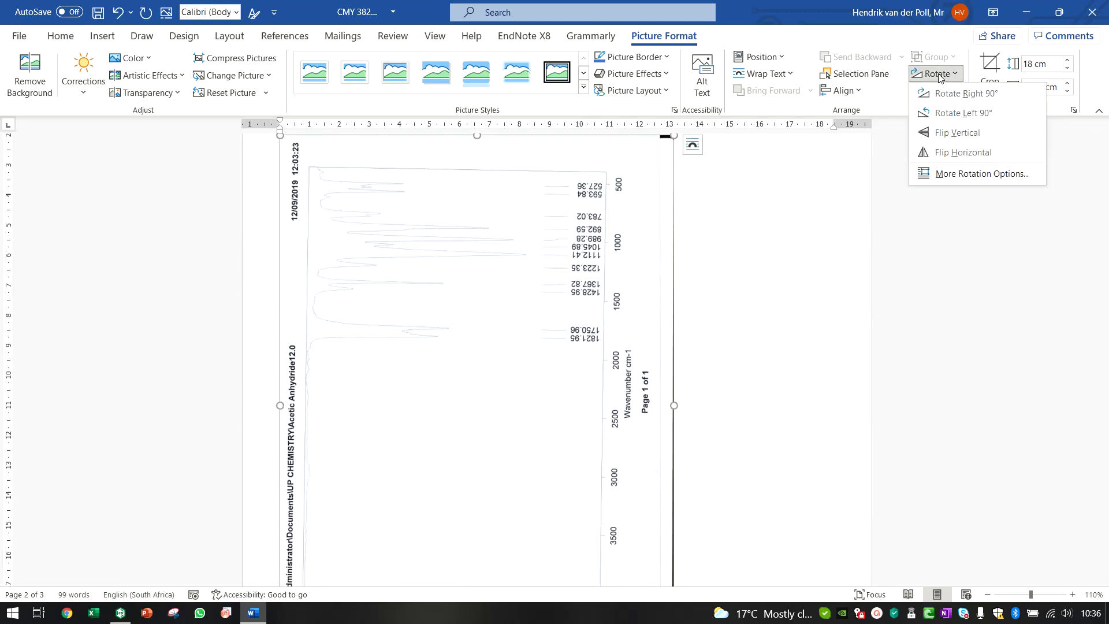
left_click(977, 99)
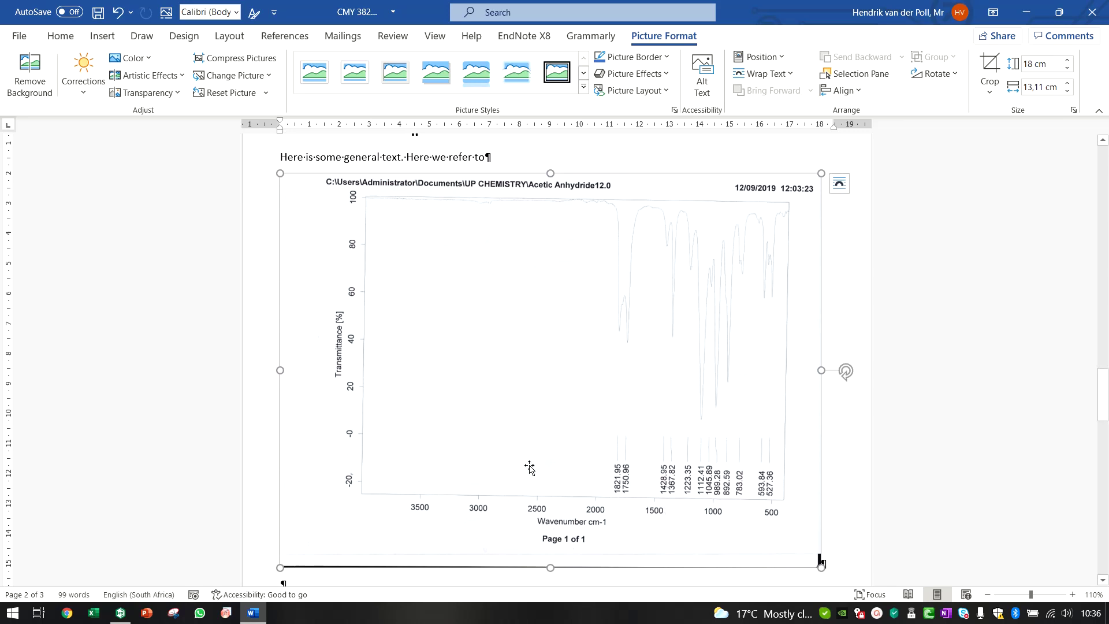
Step: Deselect the spectrum and move to a blank line below it
left_click(566, 171)
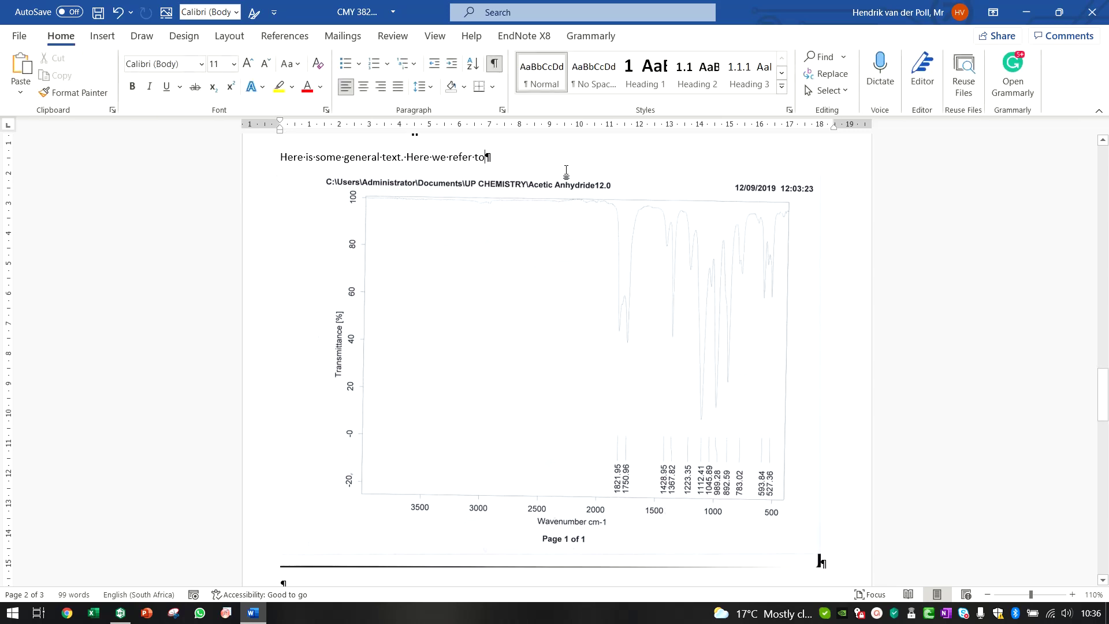
scroll(894, 481, "down", 1)
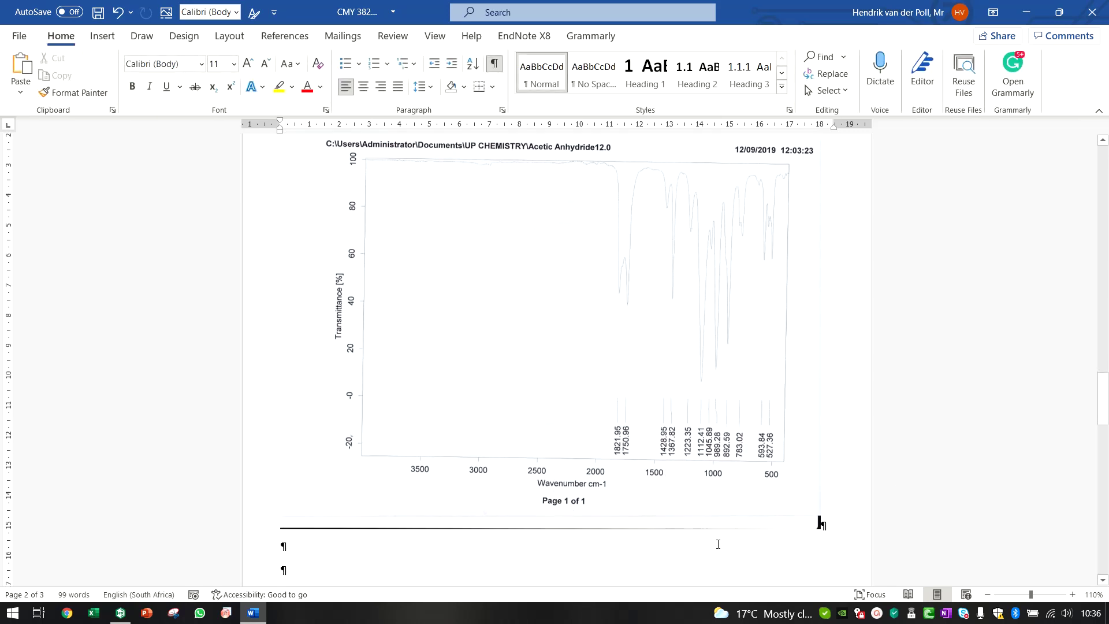
scroll(609, 529, "down", 1)
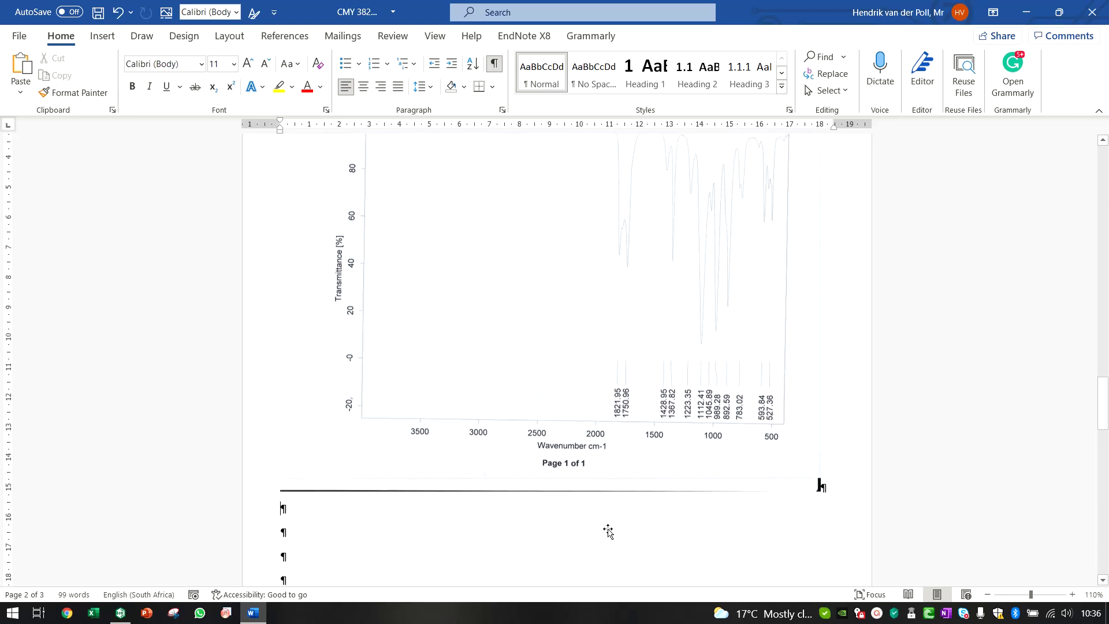
key("ctrl+z")
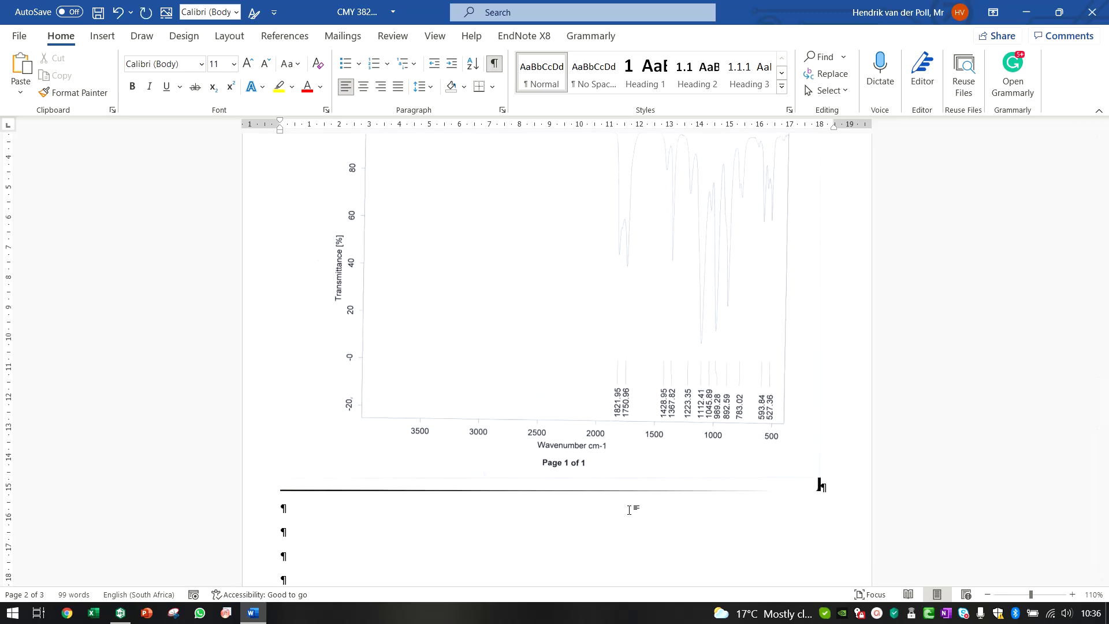
scroll(630, 510, "up", 1)
scroll(379, 512, "down", 2)
Step: Copy the benzene chlorination scheme from ChemDraw and paste it centred below the spectrum
left_click(120, 613)
left_click_drag(249, 181, 830, 342)
key("ctrl+c")
left_click(252, 613)
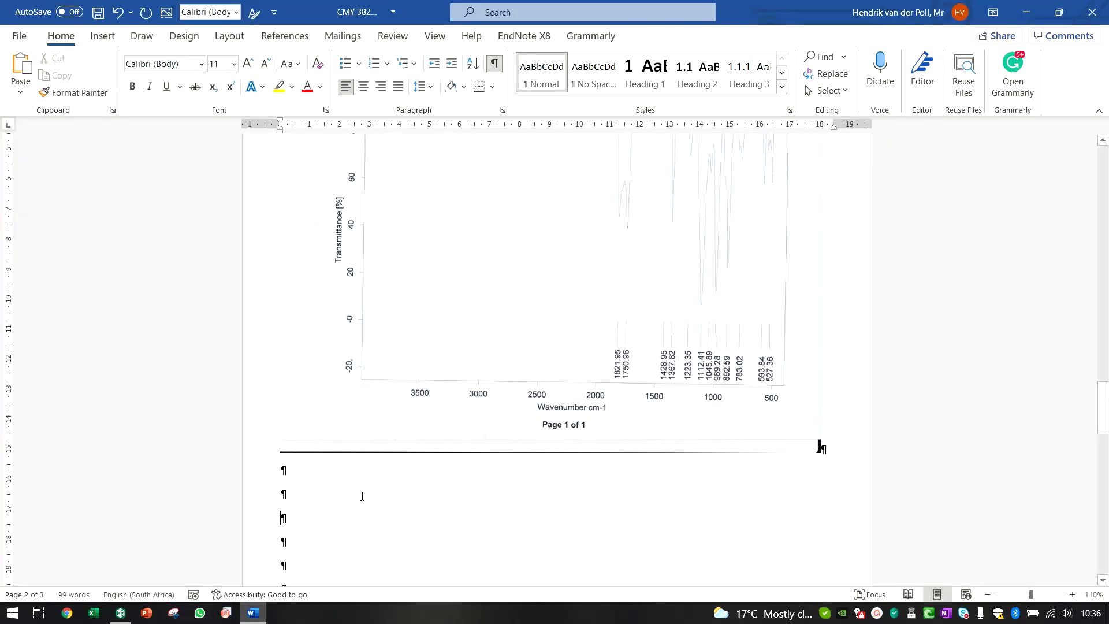
key("ctrl+v")
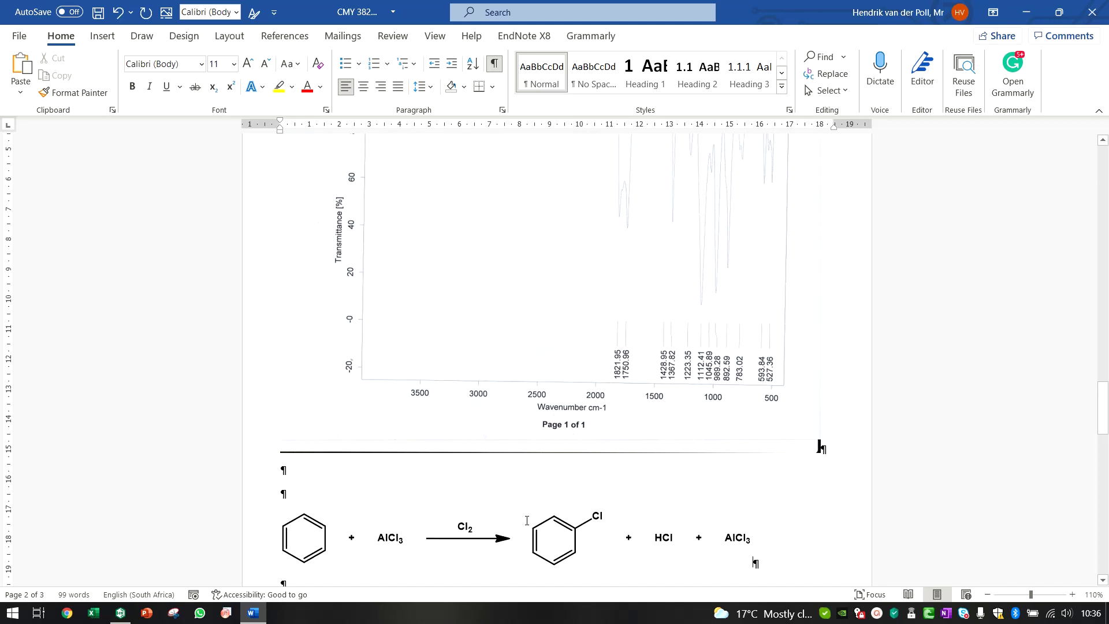
left_click(364, 86)
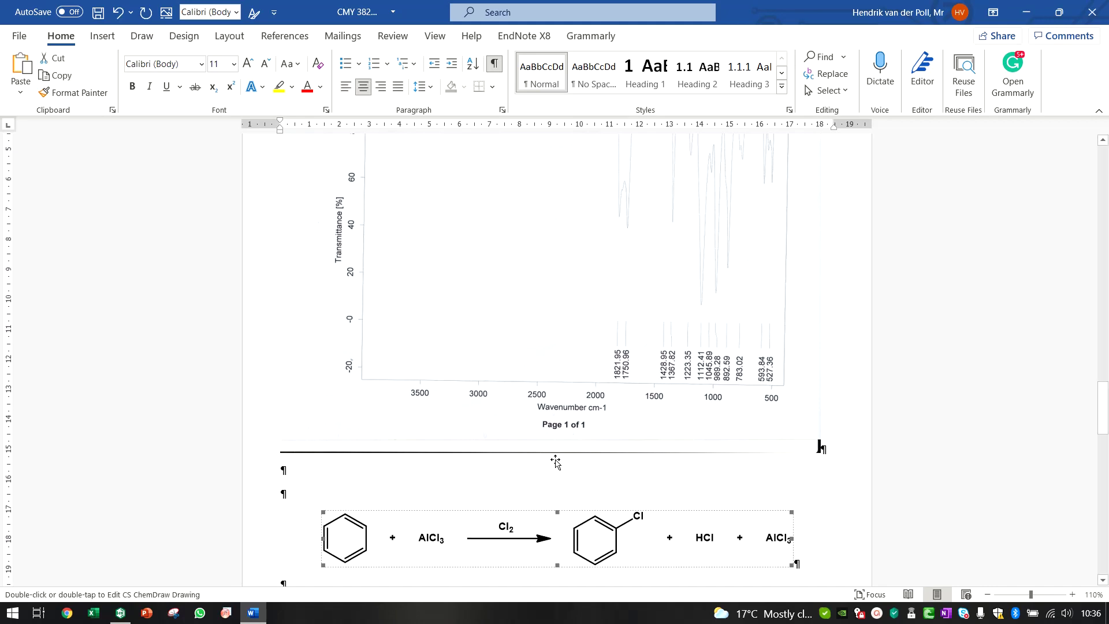
Step: Check the spectrum and scheme pictures, ending on a blank line below the scheme
scroll(568, 453, "up", 3)
left_click(544, 375)
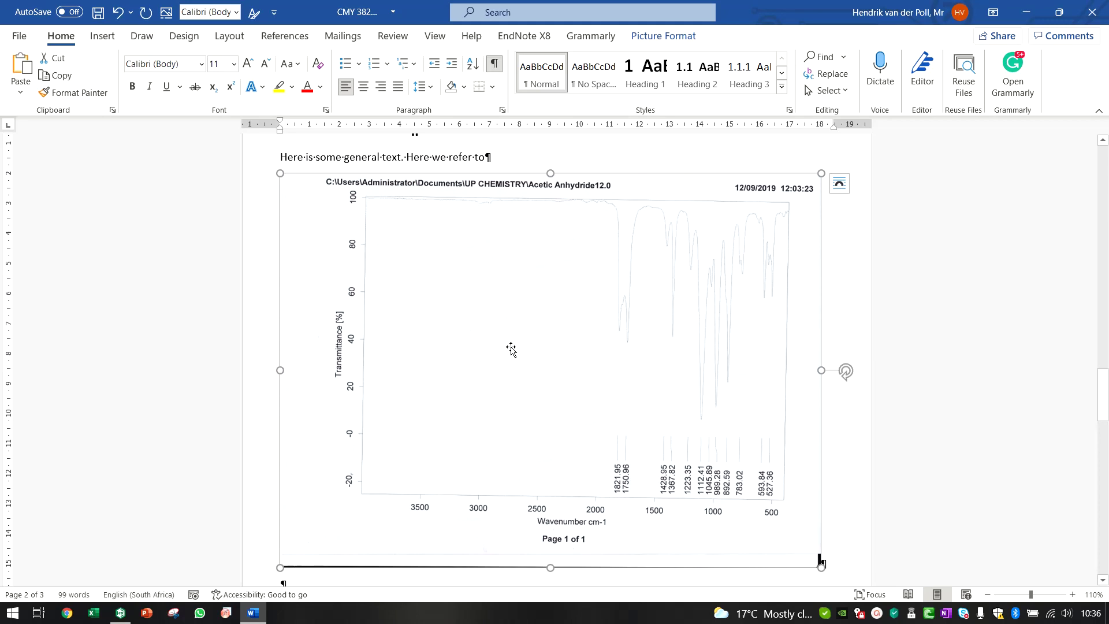
scroll(525, 304, "down", 6)
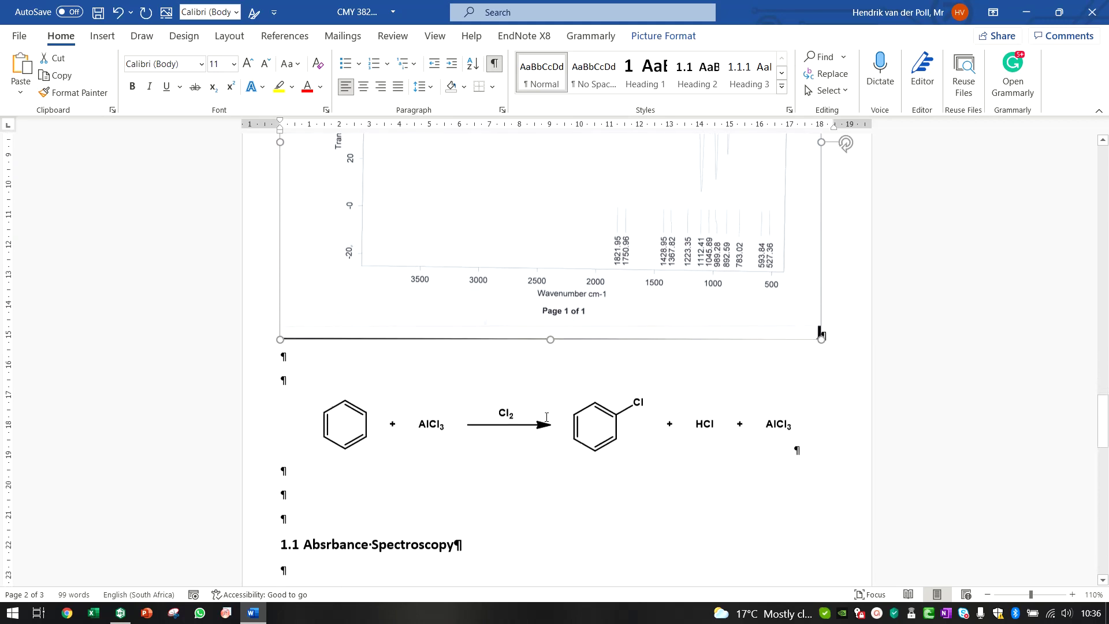
left_click(545, 435)
scroll(543, 430, "up", 2)
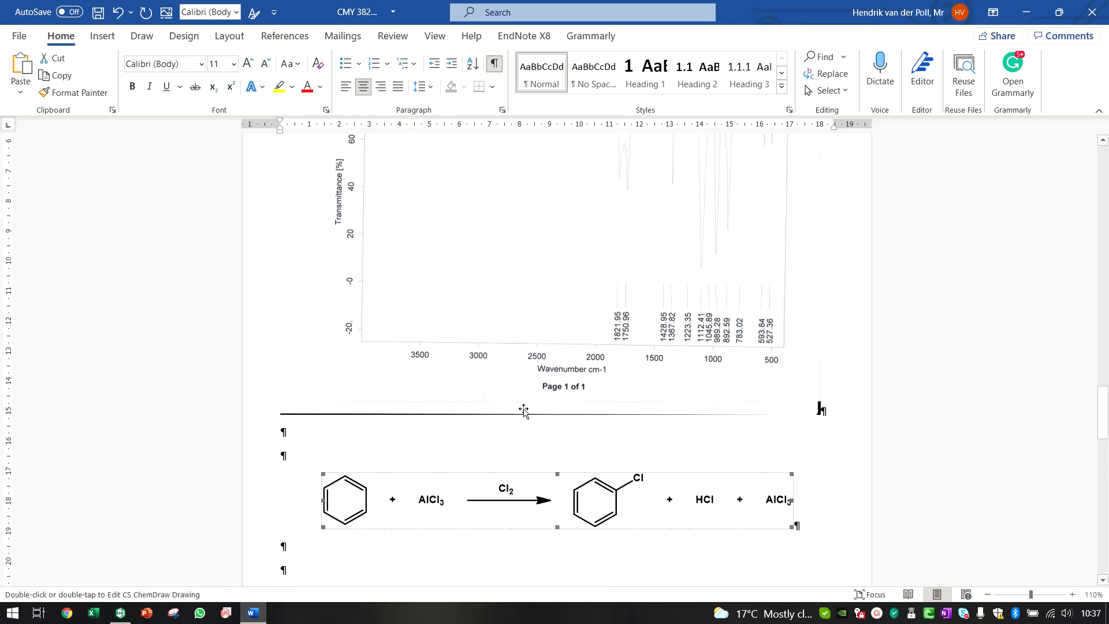
scroll(508, 341, "up", 2)
left_click(514, 347)
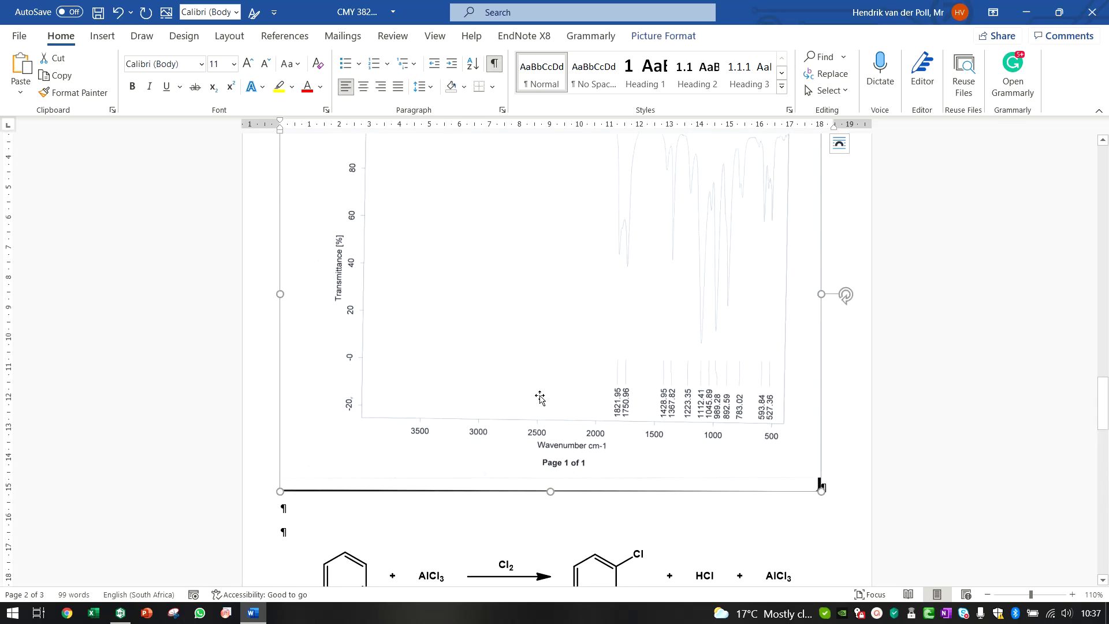
scroll(556, 316, "up", 3)
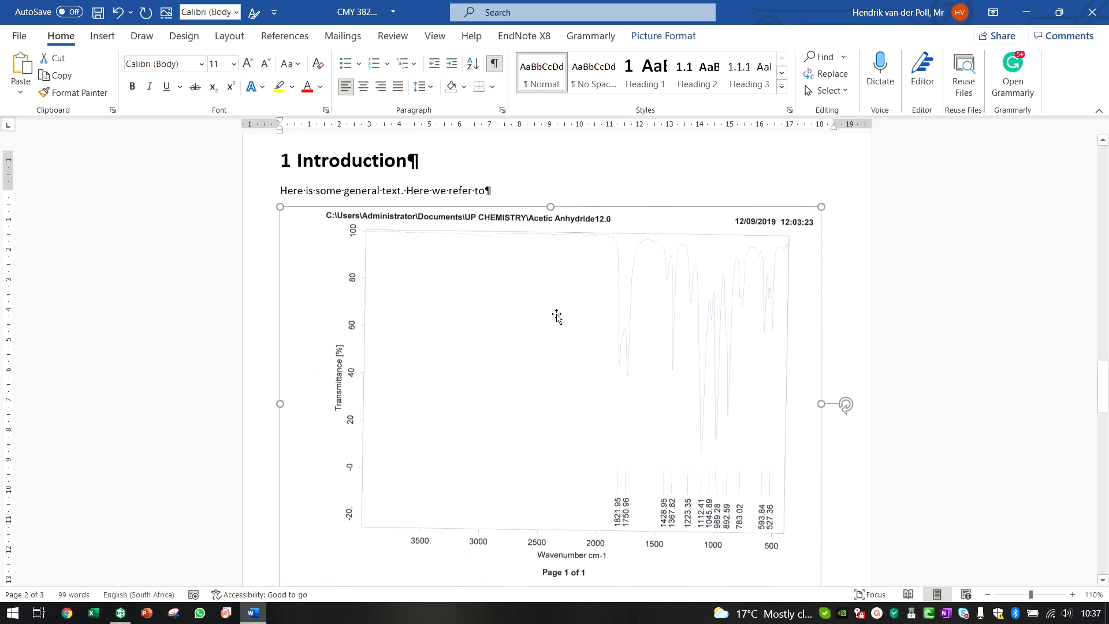
scroll(556, 315, "down", 1)
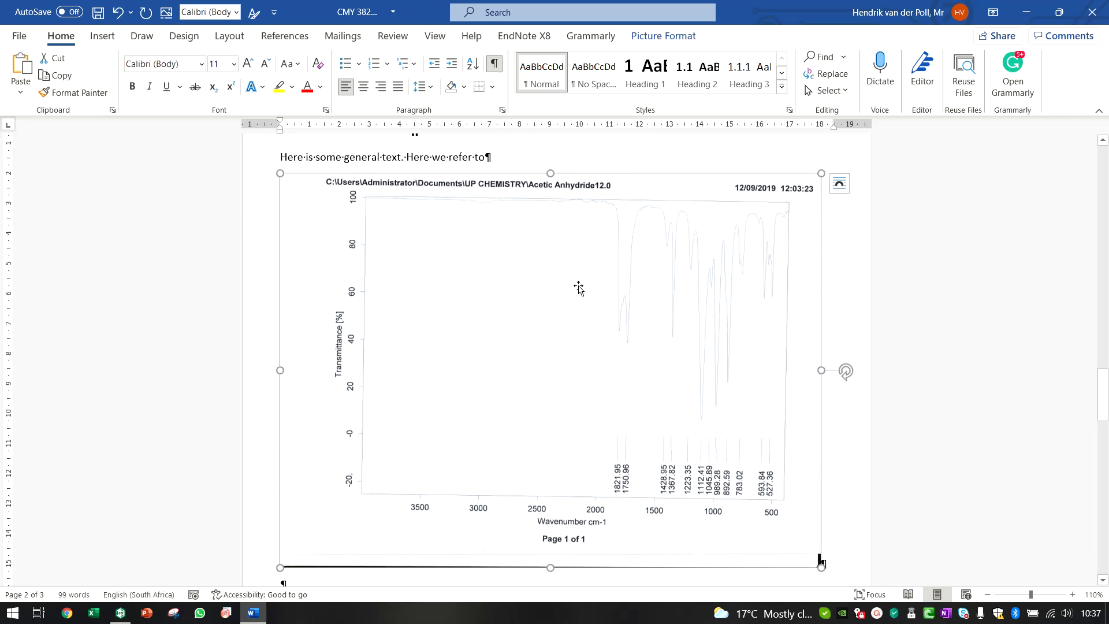
scroll(584, 290, "down", 5)
left_click(551, 430)
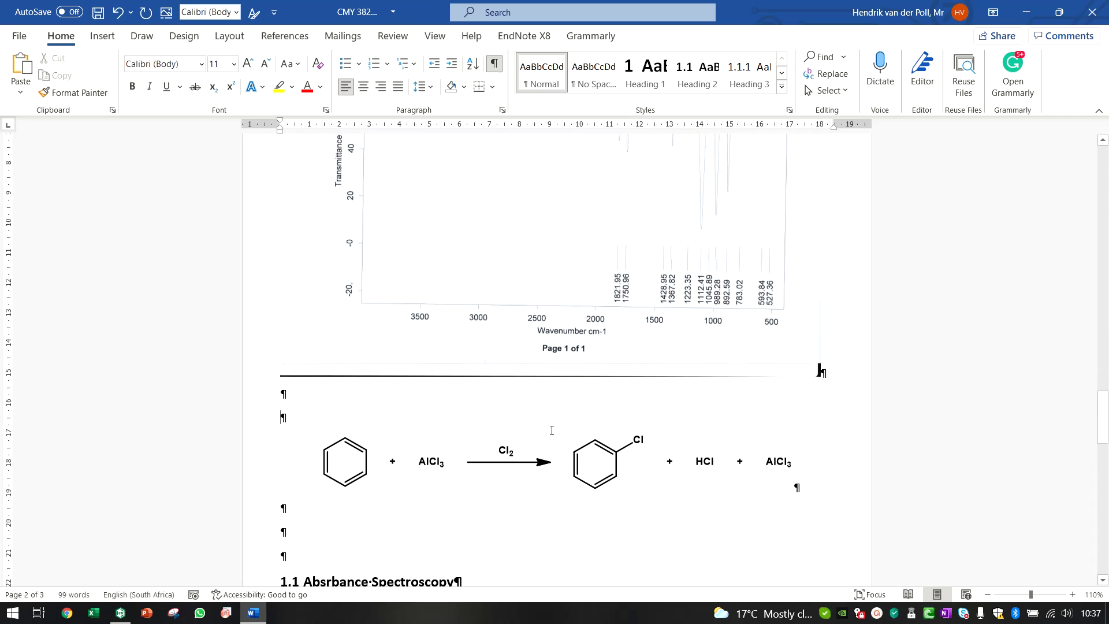
Step: Check the reaction scheme and IR spectrum pictures and the blank line between them
left_click(541, 453)
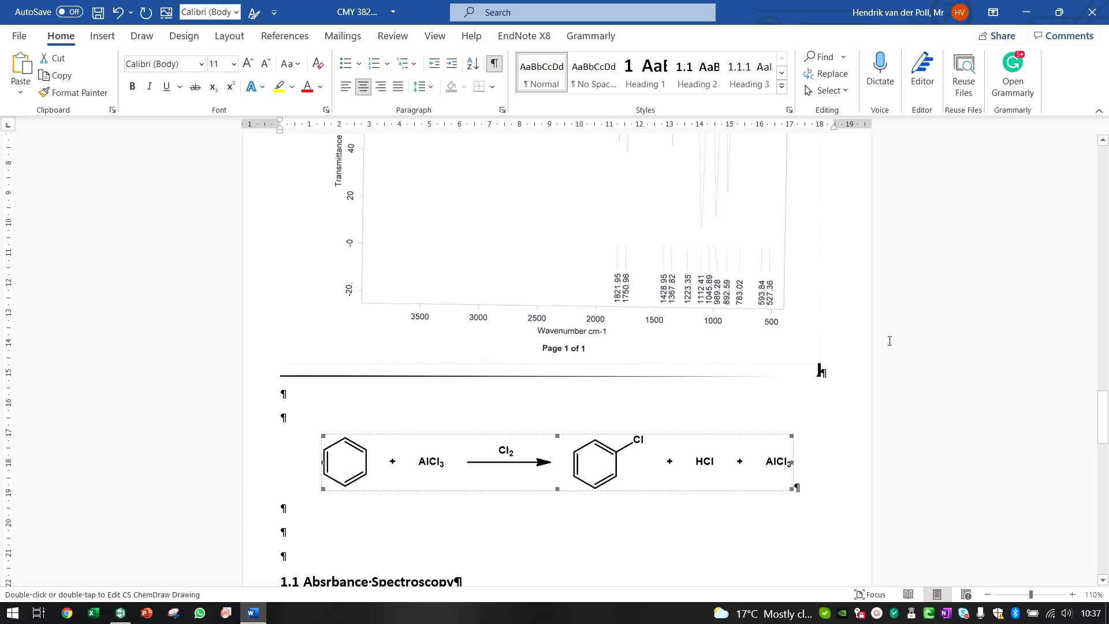
left_click(404, 413)
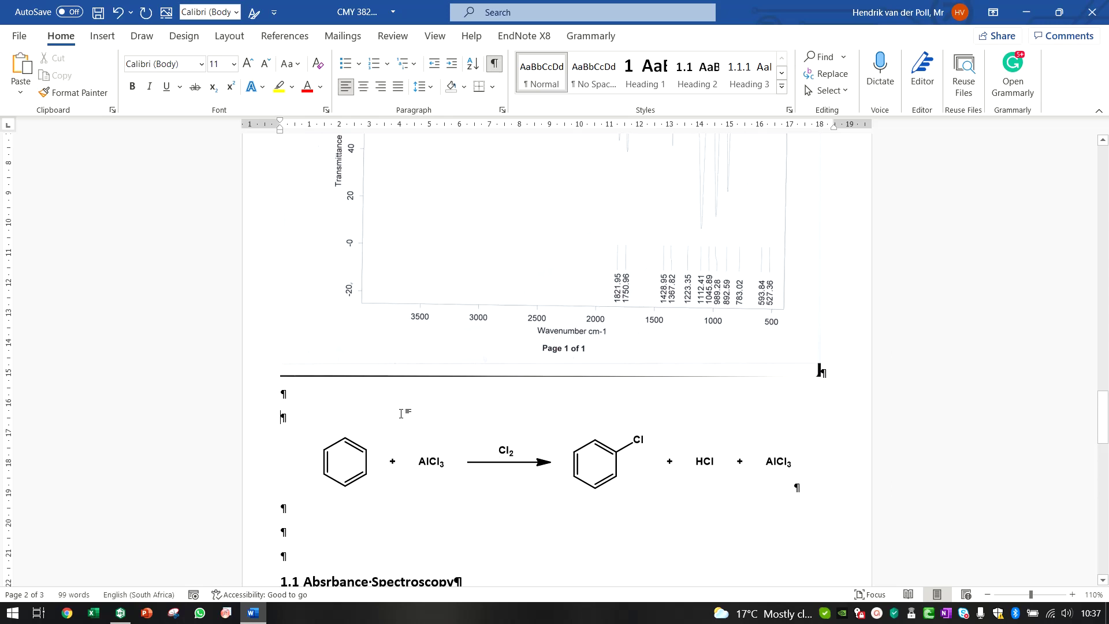
scroll(416, 354, "down", 2)
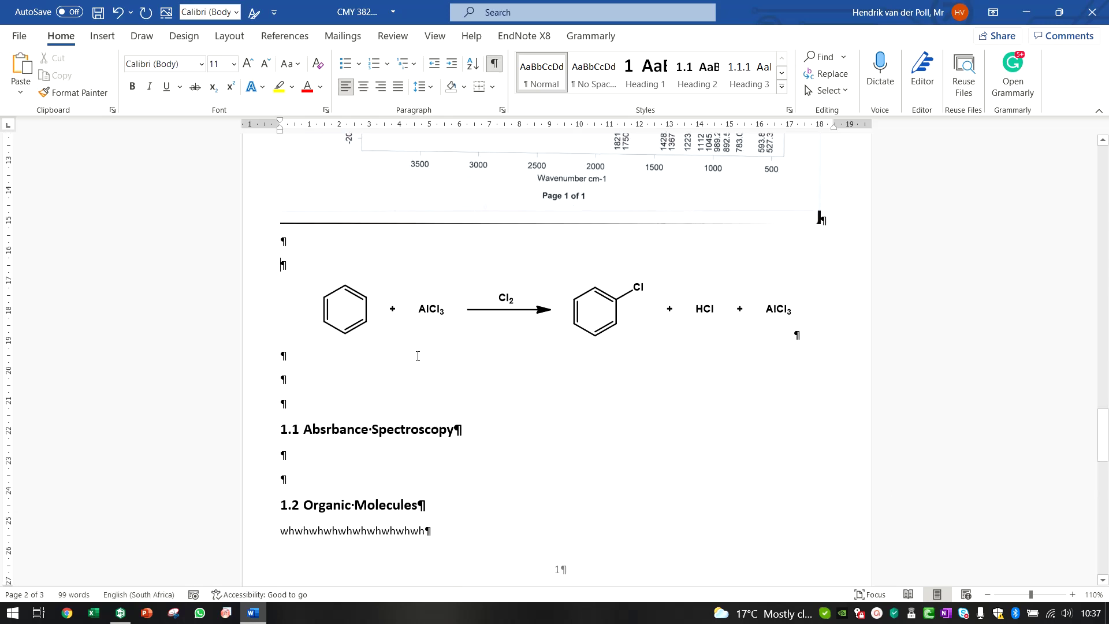
scroll(483, 265, "up", 4)
left_click(501, 319)
scroll(502, 318, "down", 2)
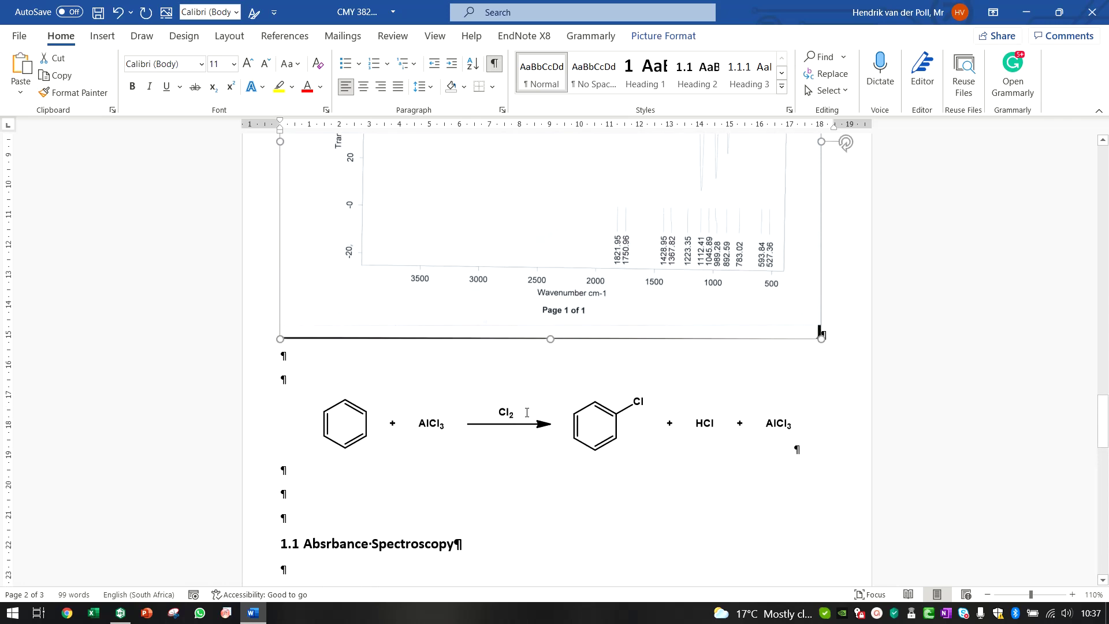
left_click(527, 412)
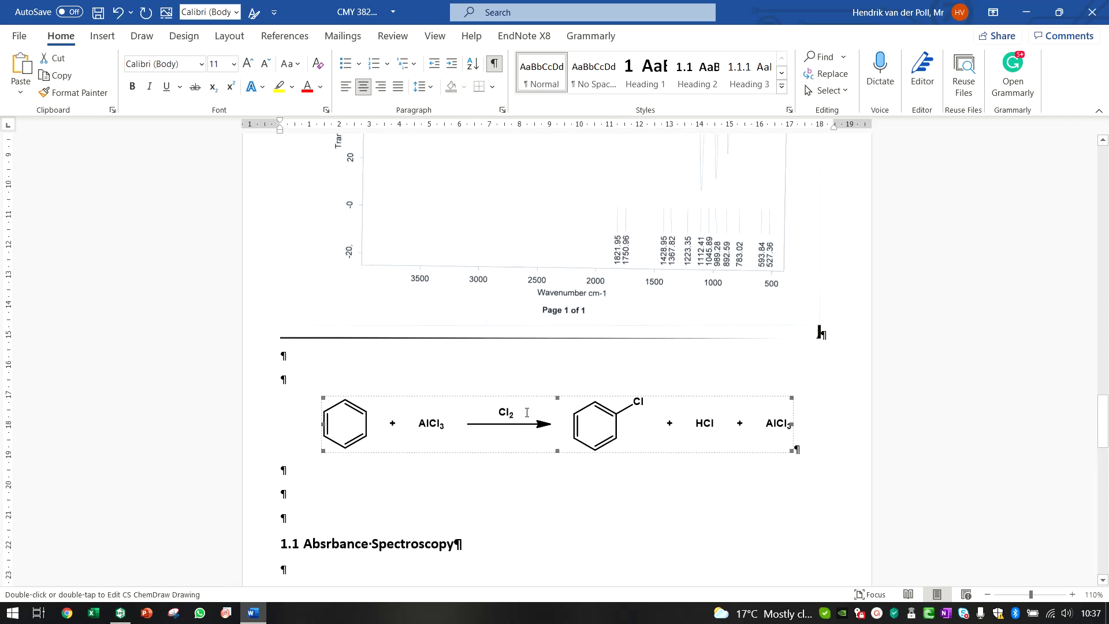
left_click(604, 288)
Step: Add empty paragraphs between the scheme and the 1.1 Absrbance Spectroscopy heading
left_click(435, 426)
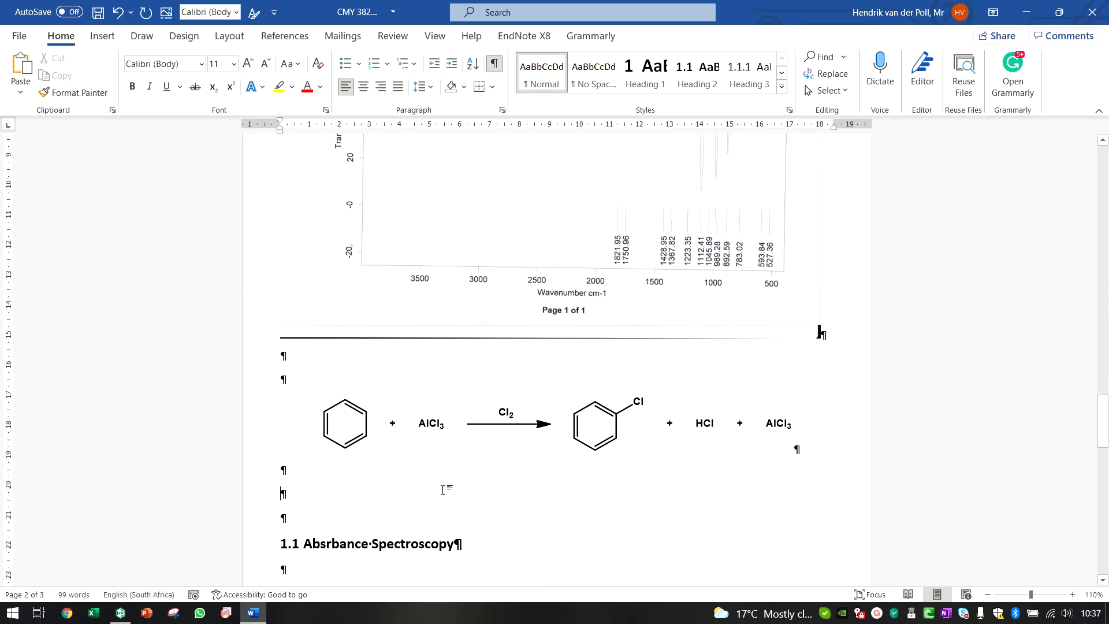
left_click(482, 289)
left_click(495, 407)
left_click(341, 495)
key("Return")
key("Return")
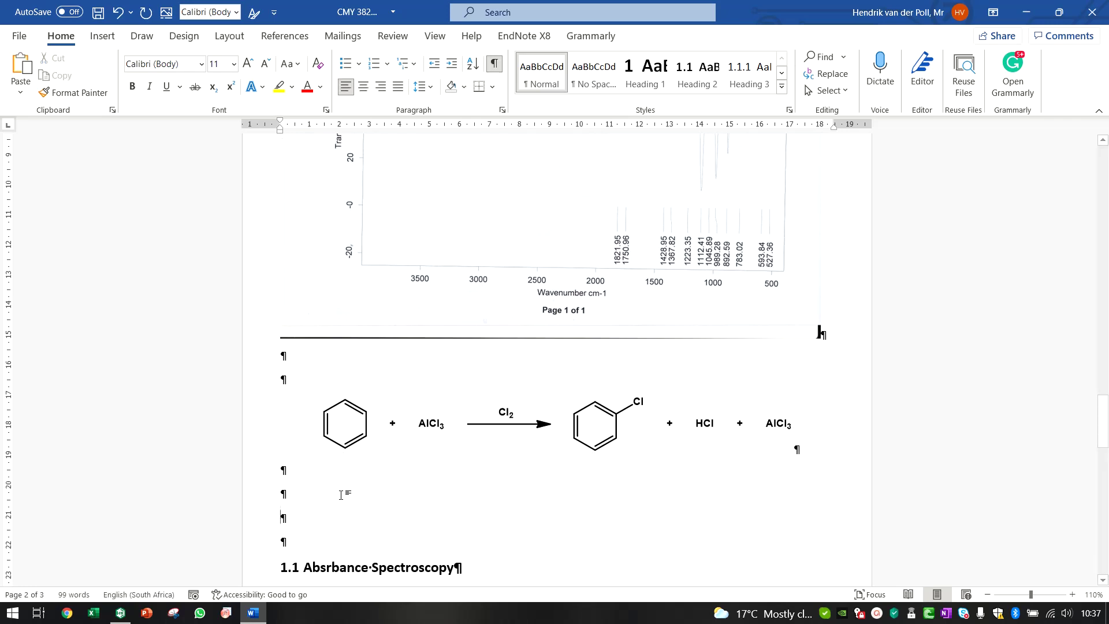
scroll(341, 495, "down", 3)
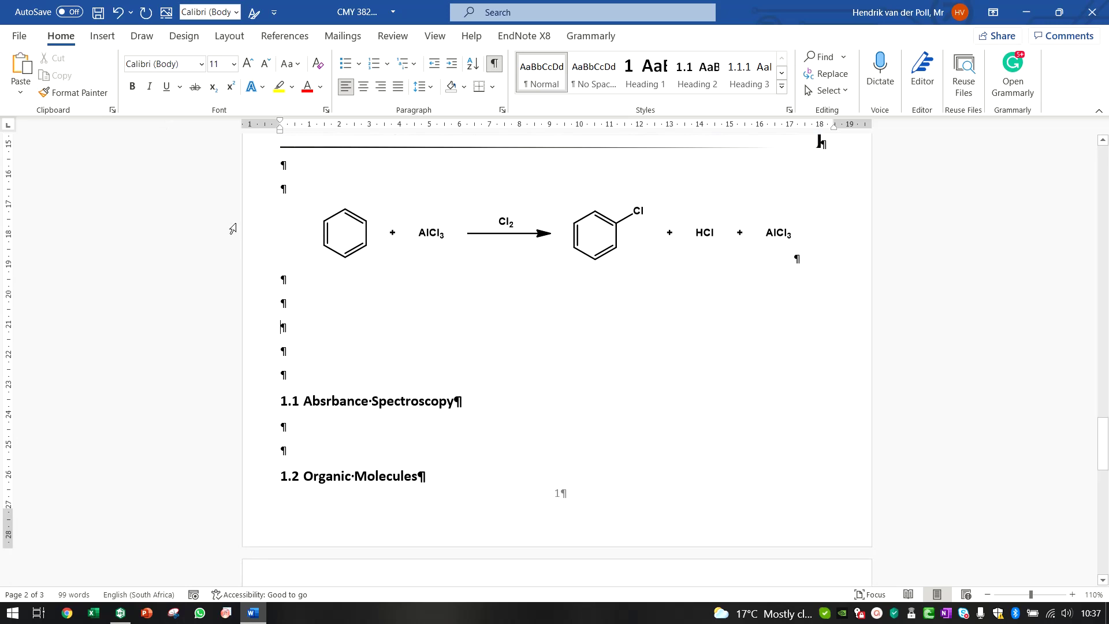
Step: Insert a 4-column by 6-row table below the reaction scheme
left_click(100, 37)
left_click(106, 81)
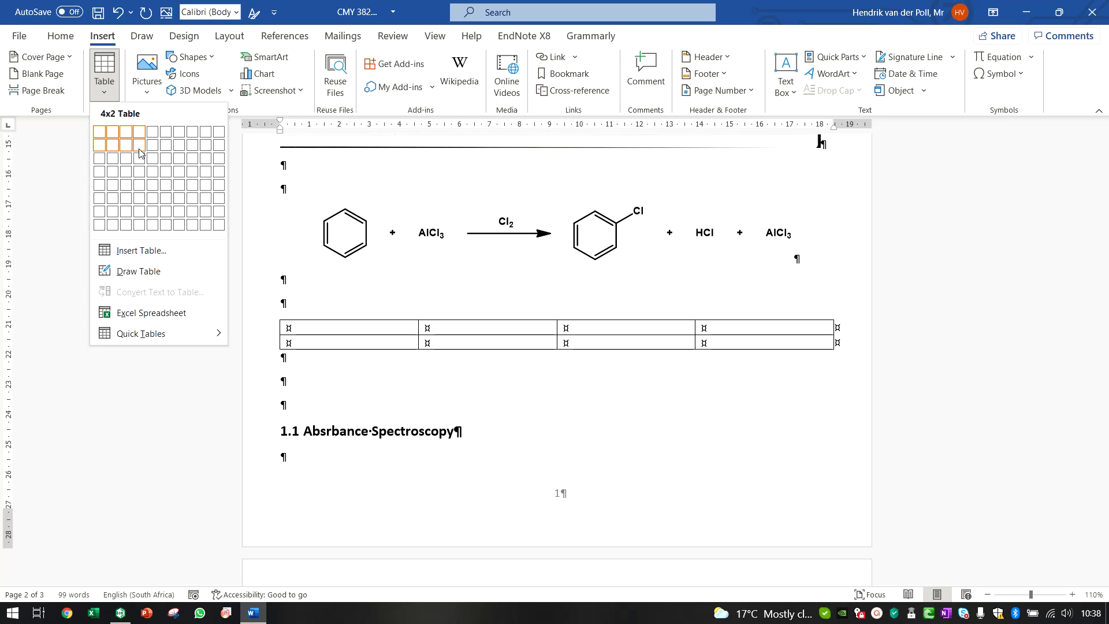
left_click(145, 207)
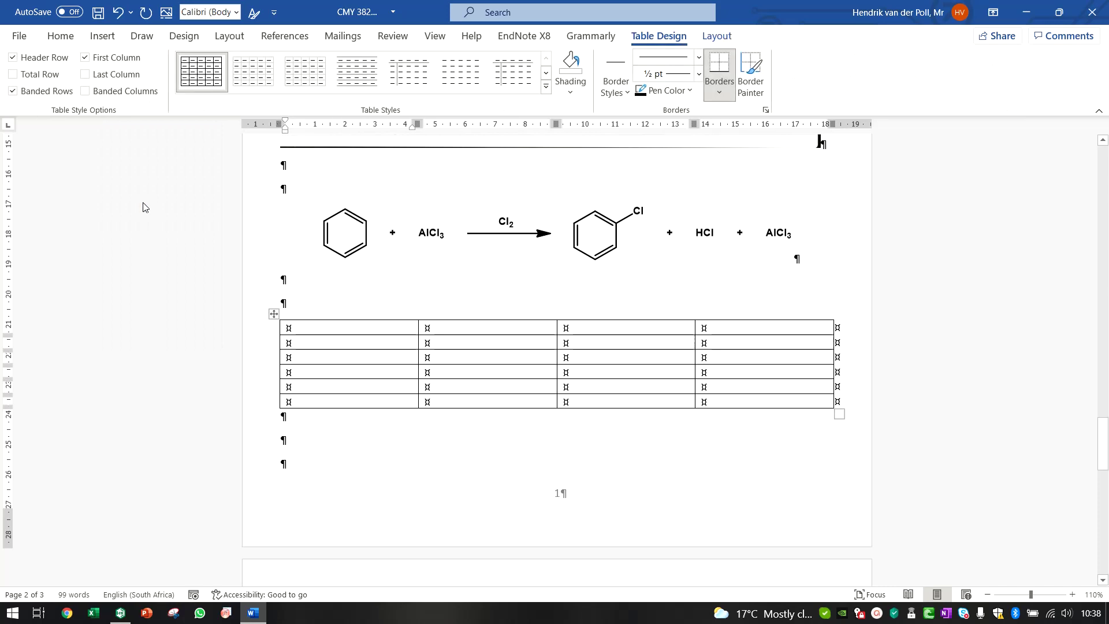
Step: Move through the table's first row and column, then dismiss the table grid without inserting
key("Tab")
key("Tab")
key("Tab")
left_click(312, 344)
left_click(315, 357)
left_click(315, 372)
left_click(316, 387)
left_click(317, 433)
left_click(102, 36)
left_click(111, 78)
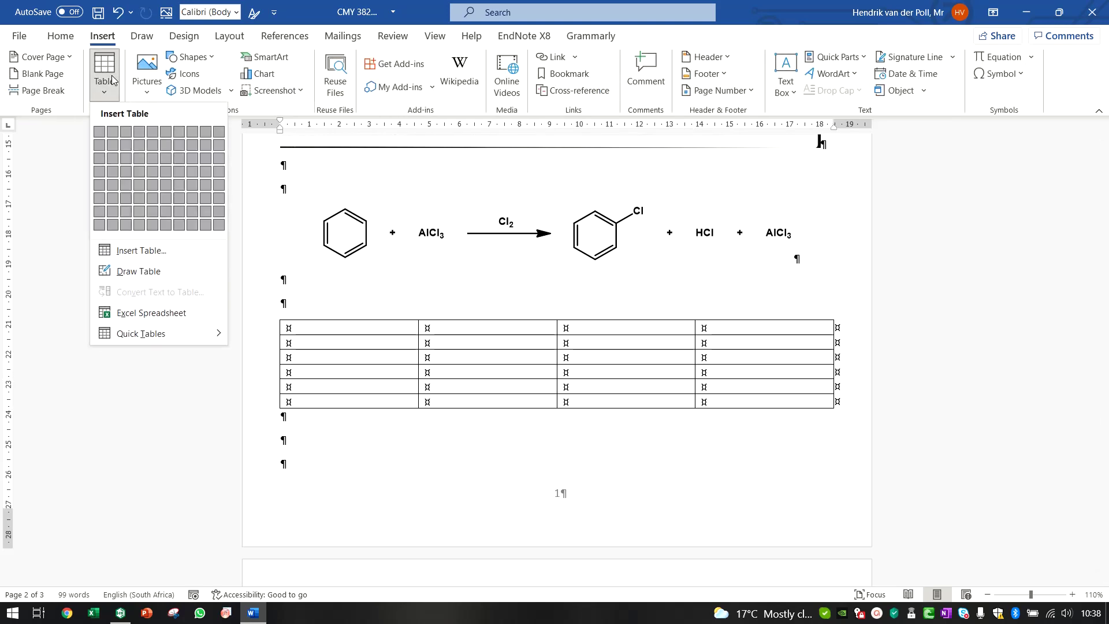
left_click(313, 305)
Step: Centre the empty paragraph below the spectrum and type the label 'Figure 1'
scroll(364, 407, "up", 5)
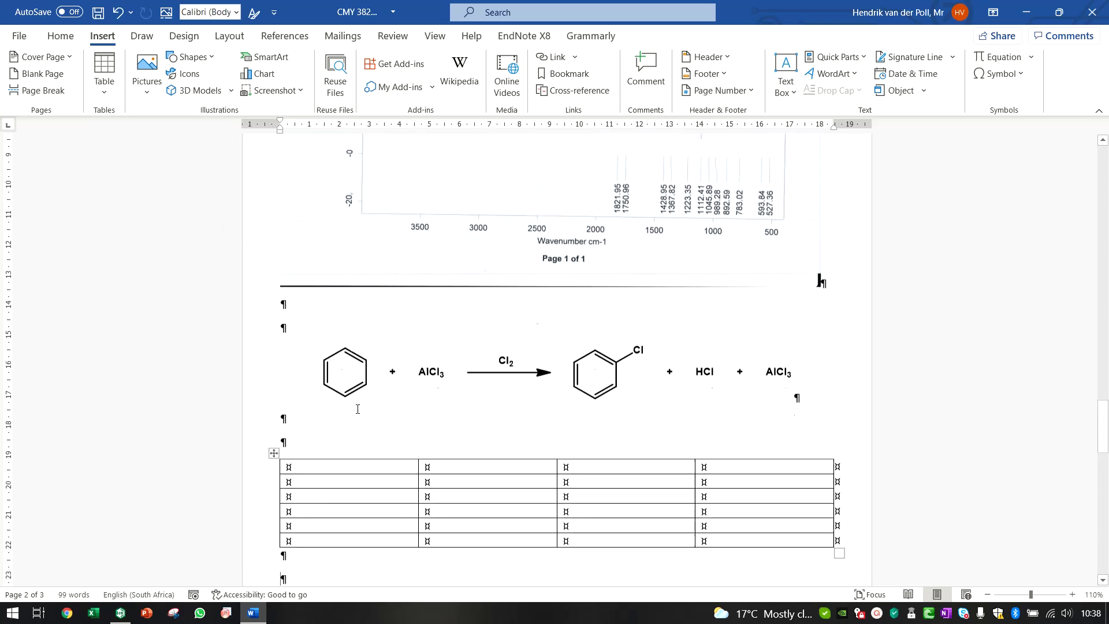
scroll(364, 408, "up", 2)
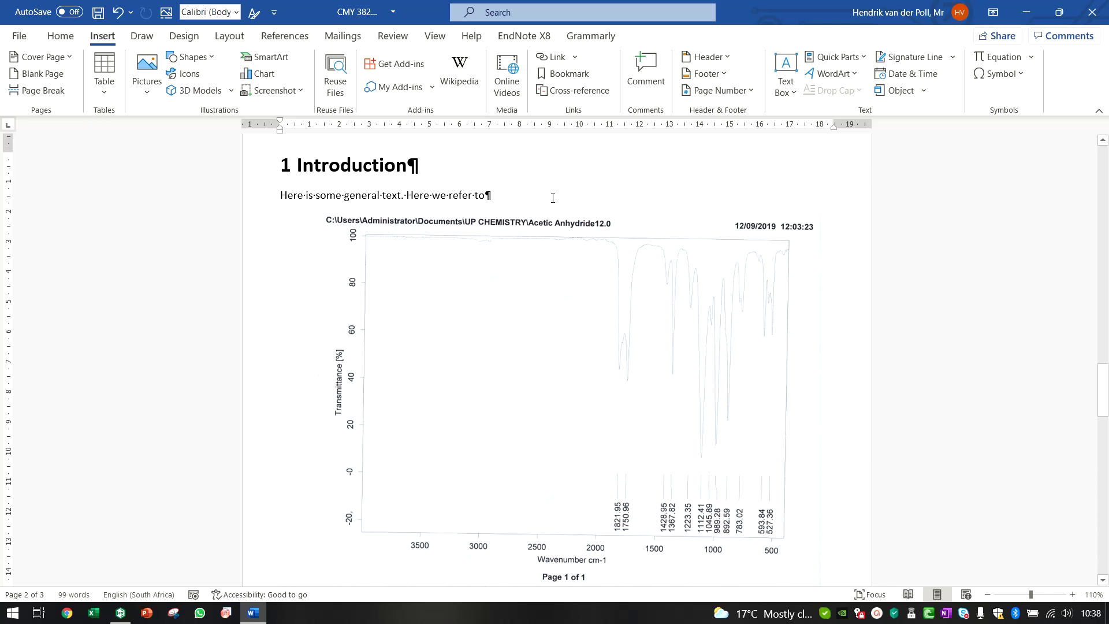
scroll(552, 198, "down", 1)
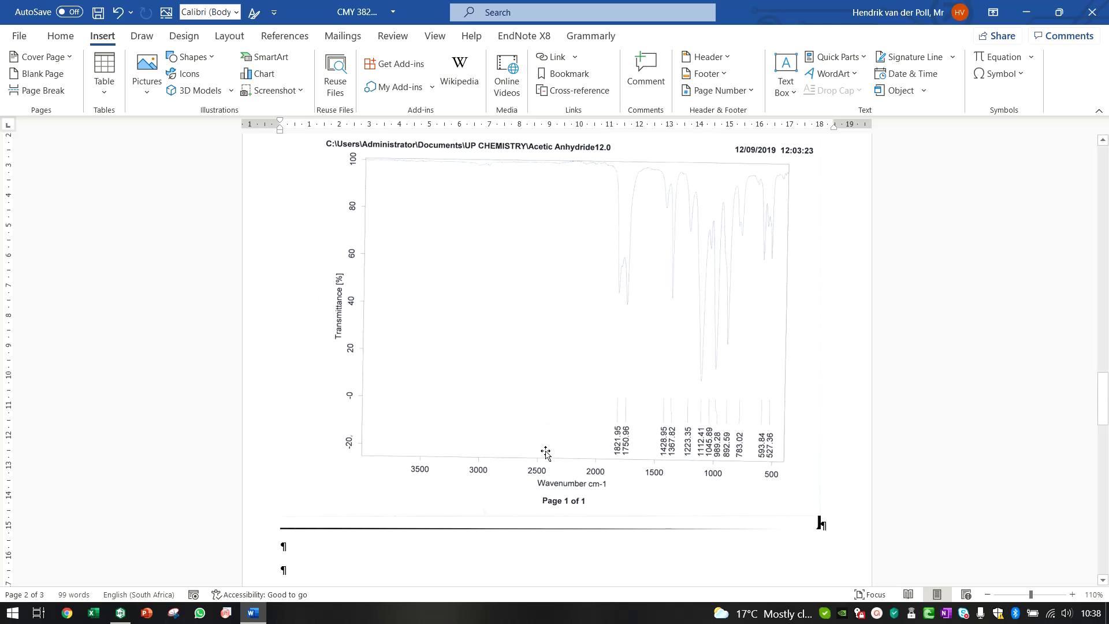
key("ctrl+z")
key("ctrl+e")
type("Figure 1")
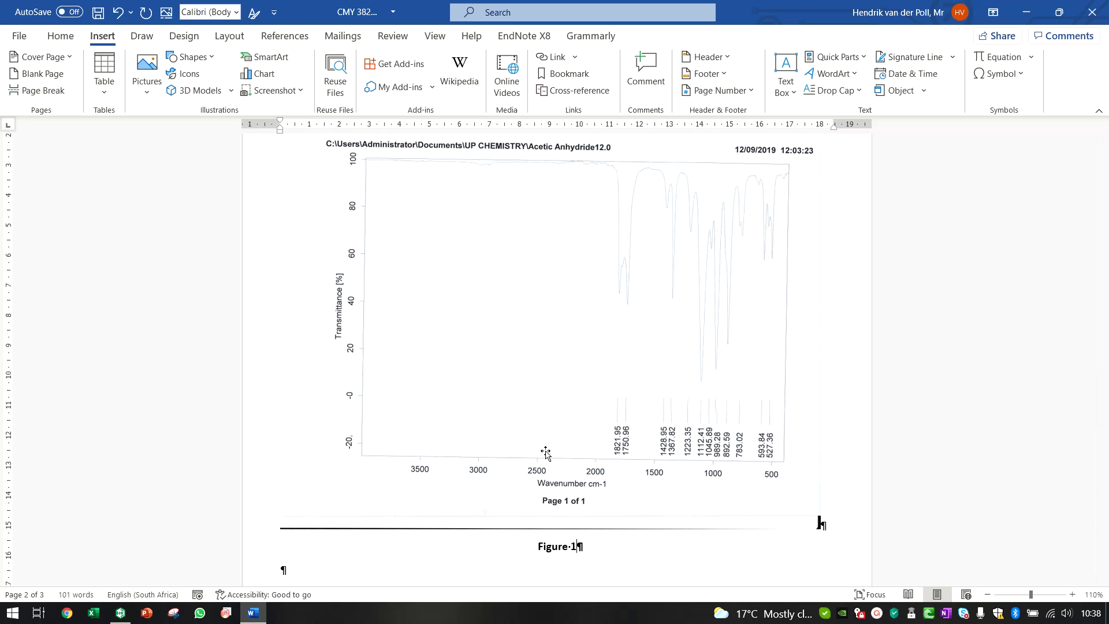
type(":")
type(".")
key("BackSpace")
Step: Finish the caption with a dash and 'IR spectrum of acetone.'
type("--")
scroll(545, 452, "down", 3)
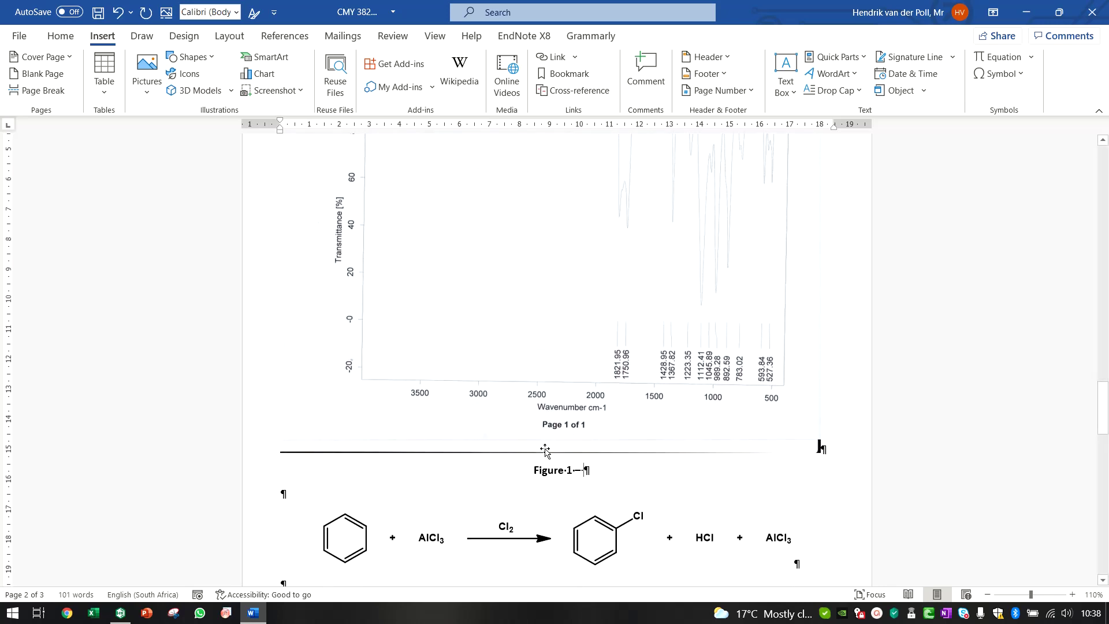
type("IR Sp")
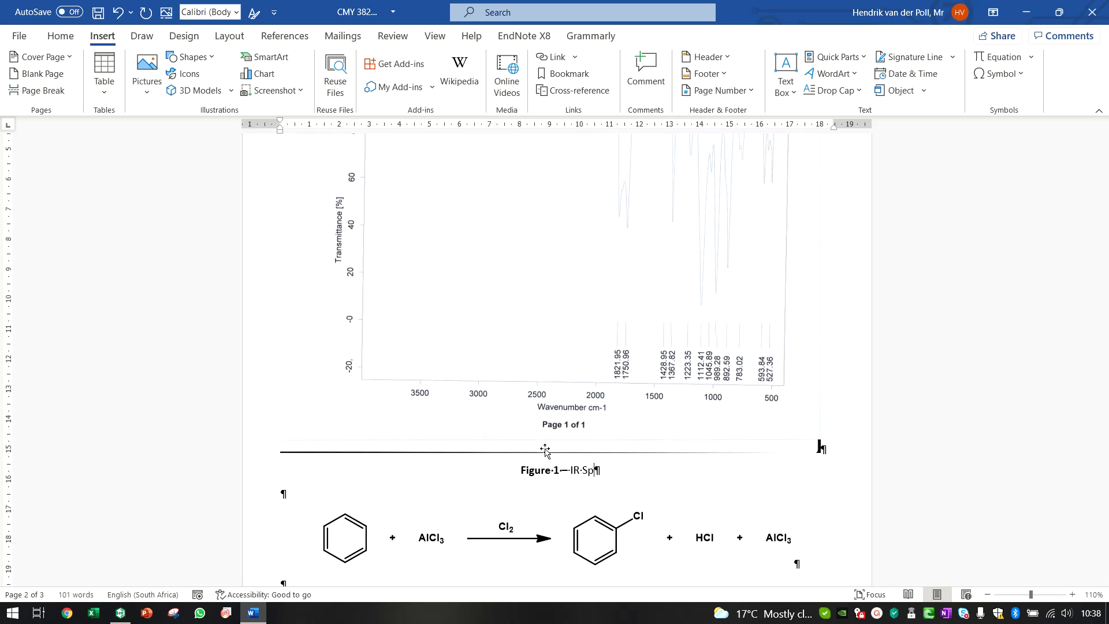
key("BackSpace")
key("BackSpace")
type("spet")
key("BackSpace")
type("ctrum ")
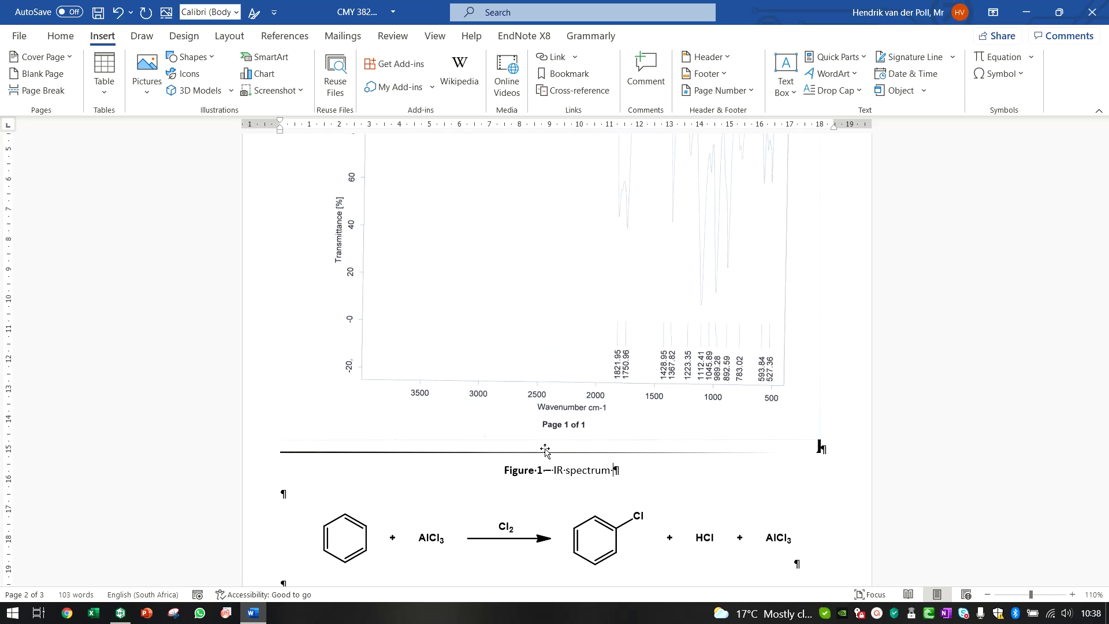
type("of ac")
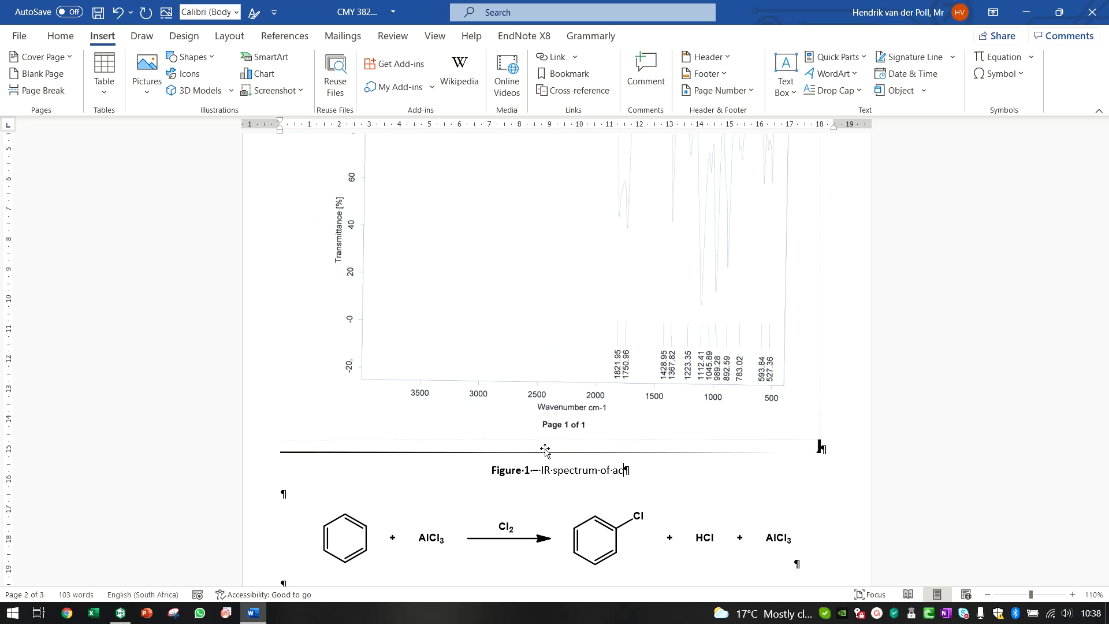
type("etone")
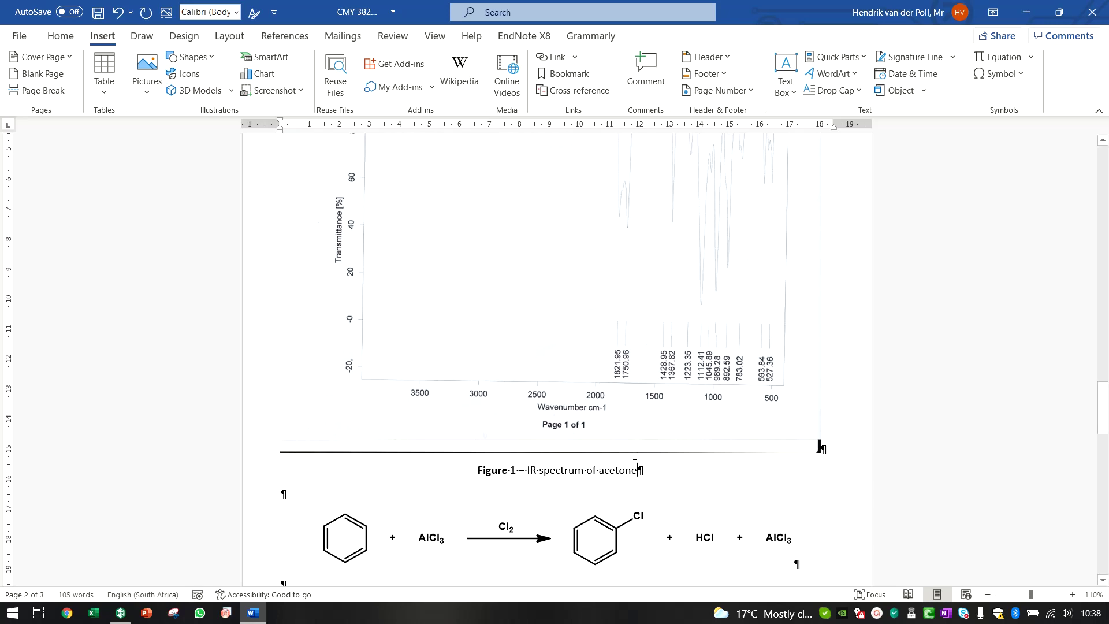
type(".")
scroll(816, 409, "down", 2)
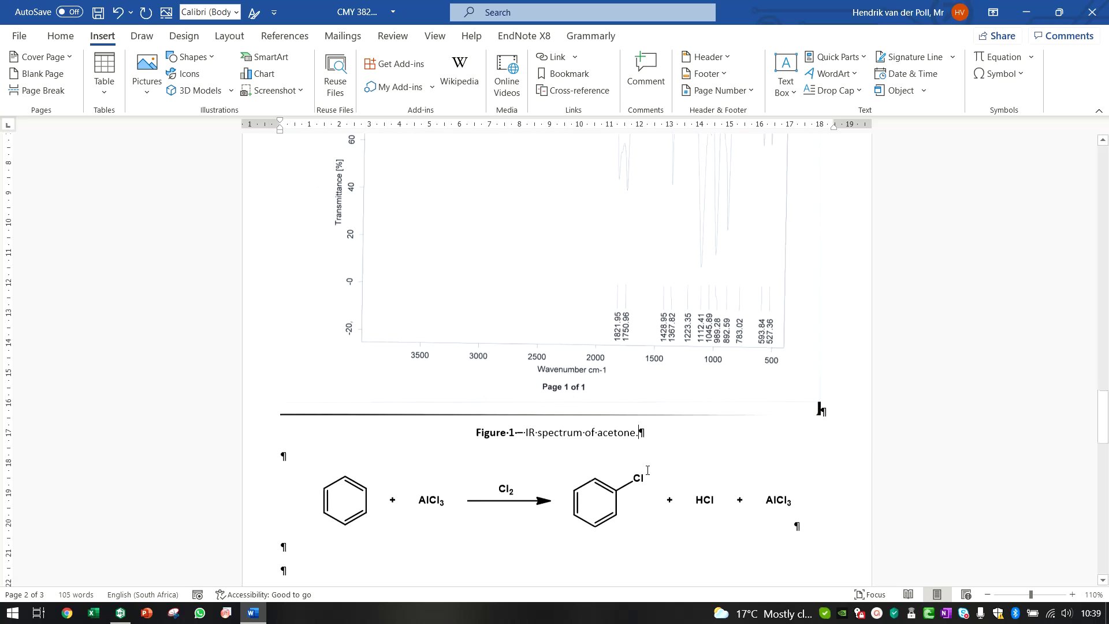
Step: Start a new centred paragraph directly below the reaction scheme
left_click(821, 490)
key("Return")
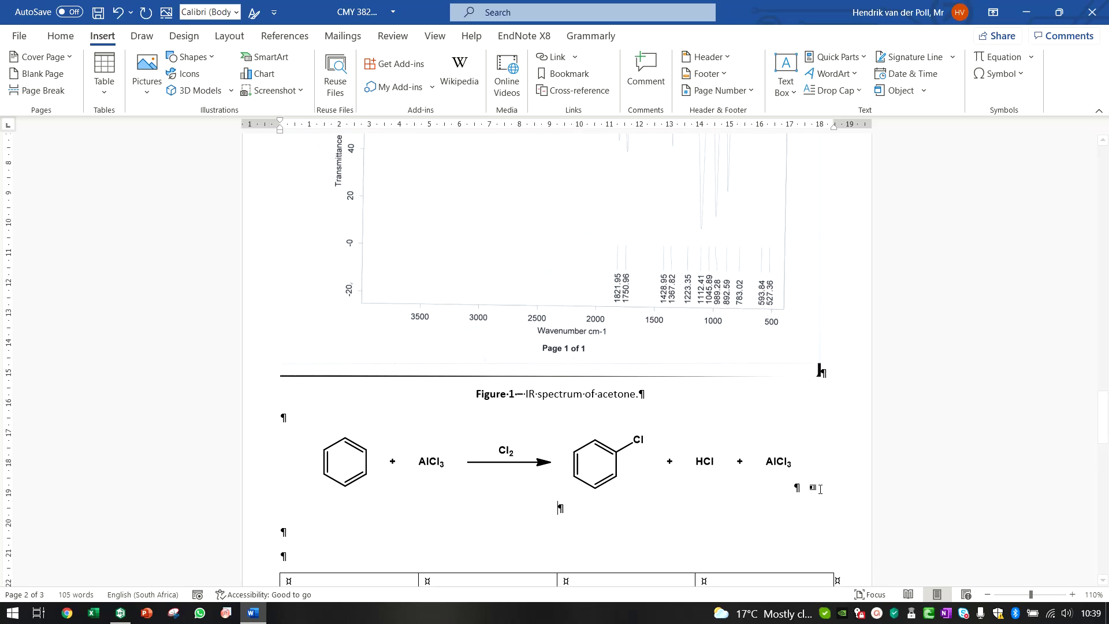
key("ctrl+l")
left_click(61, 36)
left_click(364, 86)
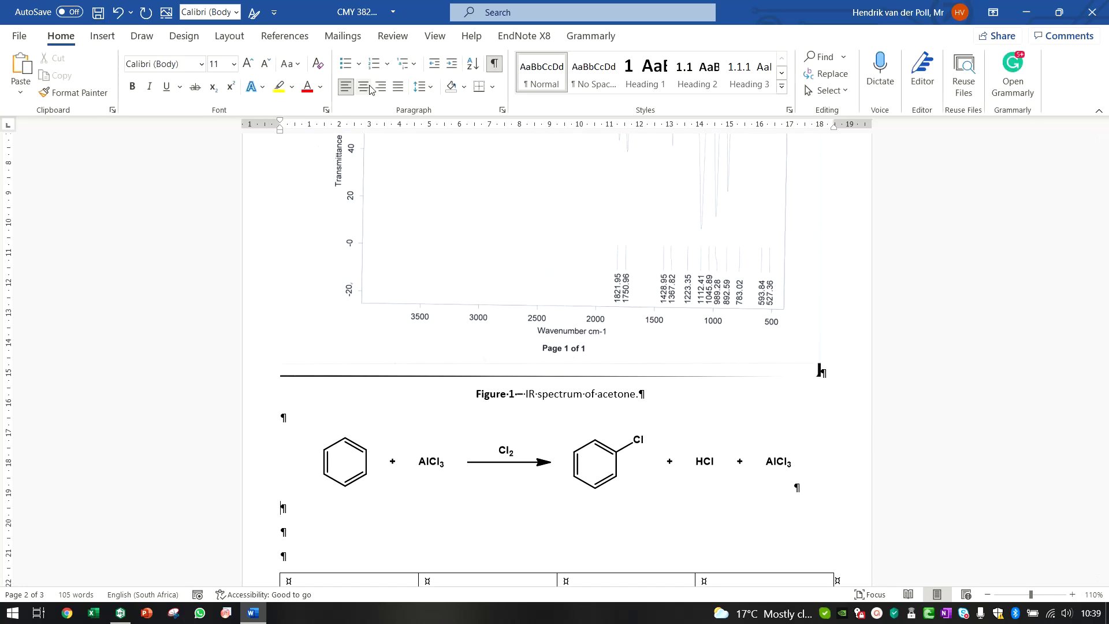
Step: Type the caption 'Scheme 1— The chlorination of benzene.' with Scheme 1 in bold
key("ctrl+b")
type("Sc")
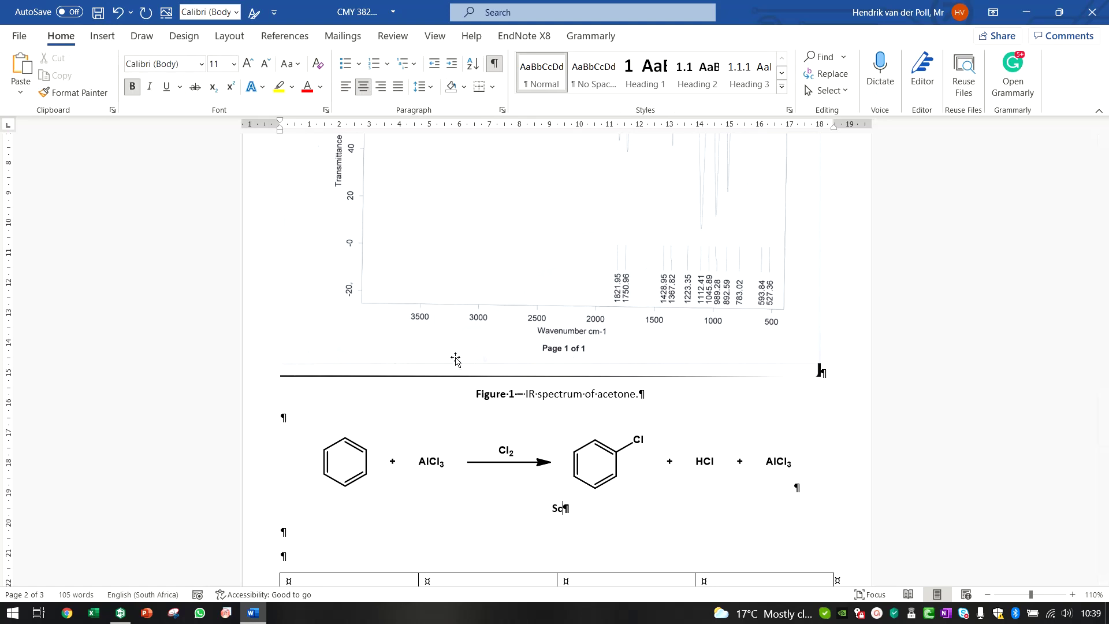
type("heme 1")
key("ctrl+KP_Subtract")
key("ctrl+b")
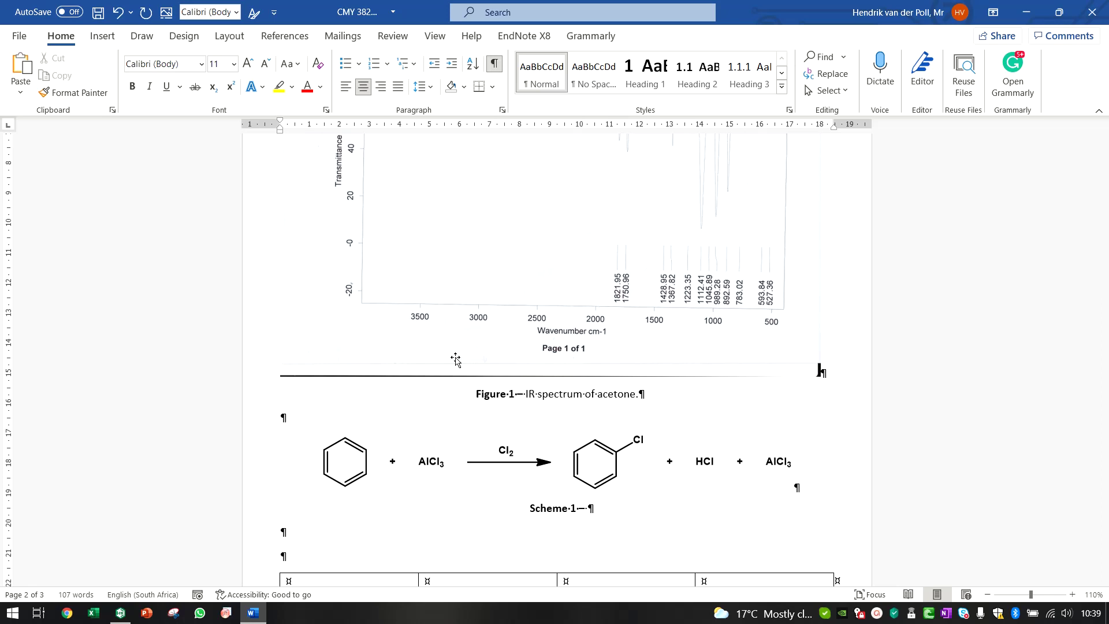
type("The chlorination of benz")
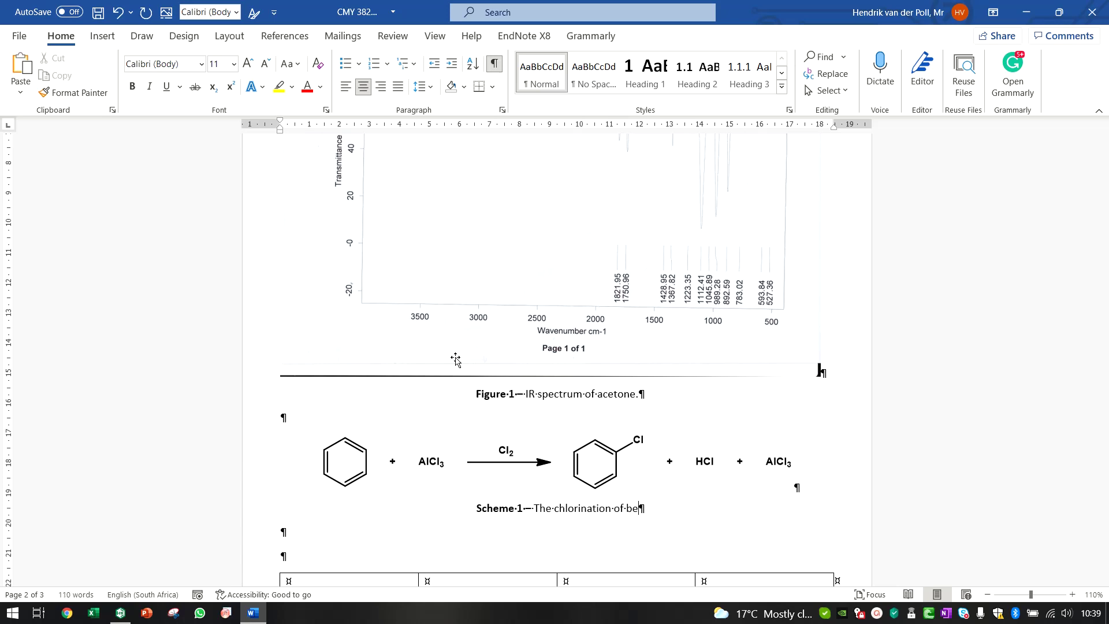
type("ene.")
scroll(408, 335, "down", 1)
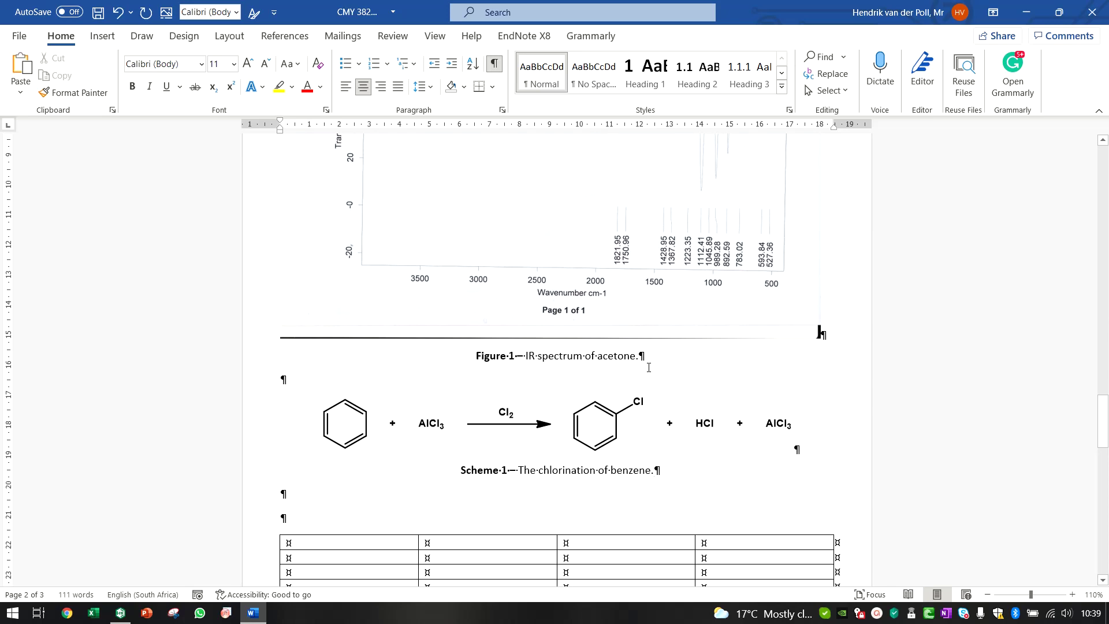
left_click(561, 358)
scroll(505, 356, "down", 4)
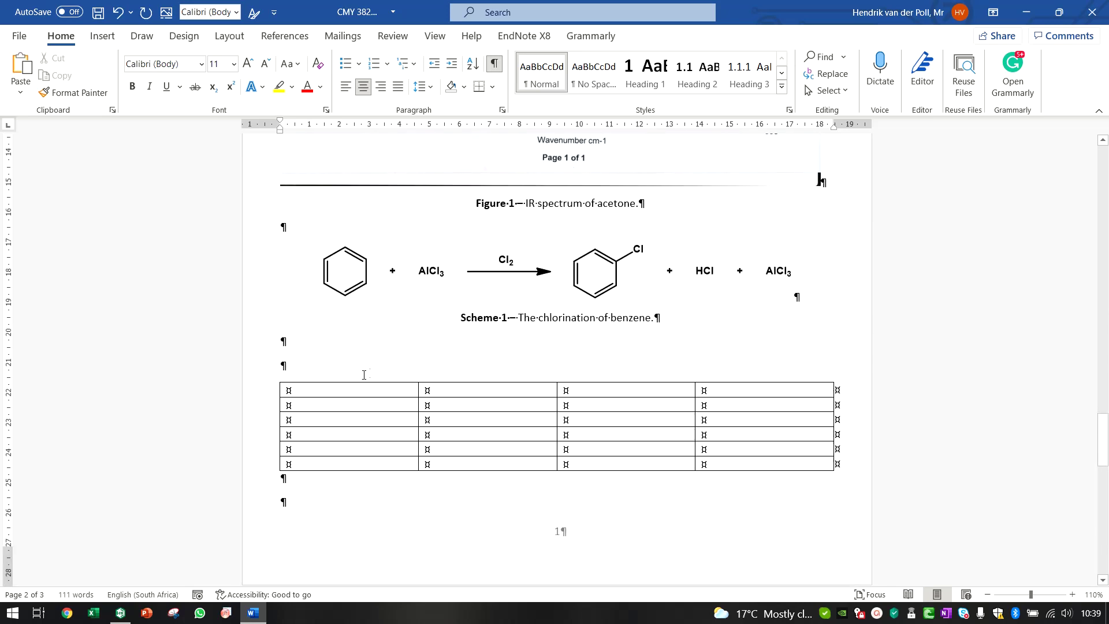
Step: Type a bold, centred 'Table 1' label in the paragraph above the table
left_click(334, 371)
key("ctrl+b")
key("ctrl+e")
type("Table –")
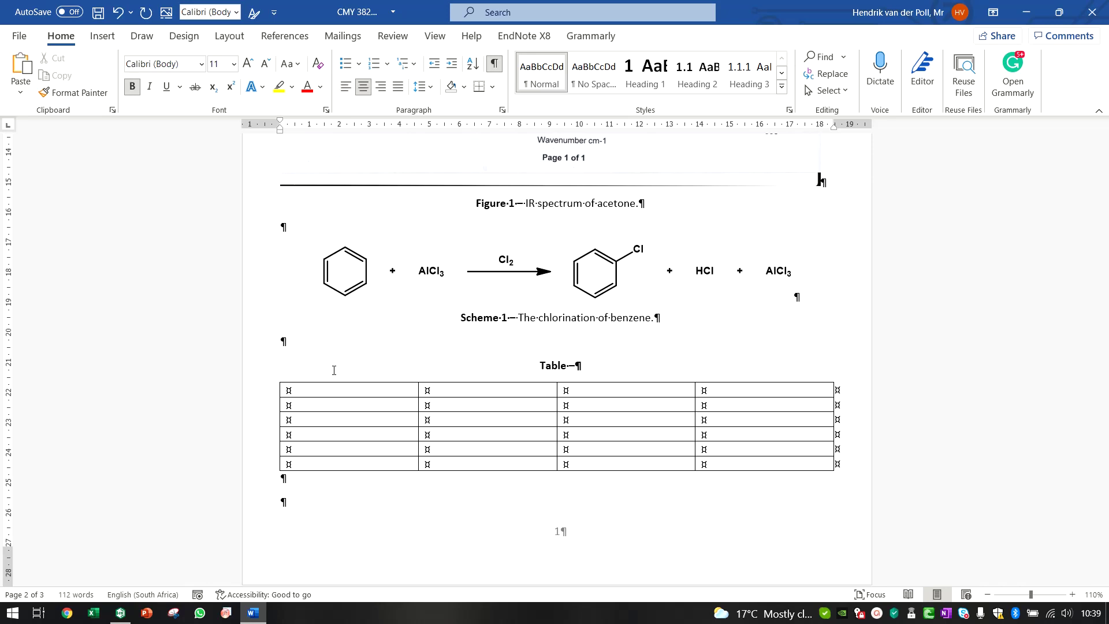
key("BackSpace")
type("1")
key("ctrl+b")
Step: Add a bold dash and the plain text 'Some Table.' to the table caption
type("–")
key("shift+Left")
key("ctrl+b")
key("Right")
key("ctrl+b")
type("So")
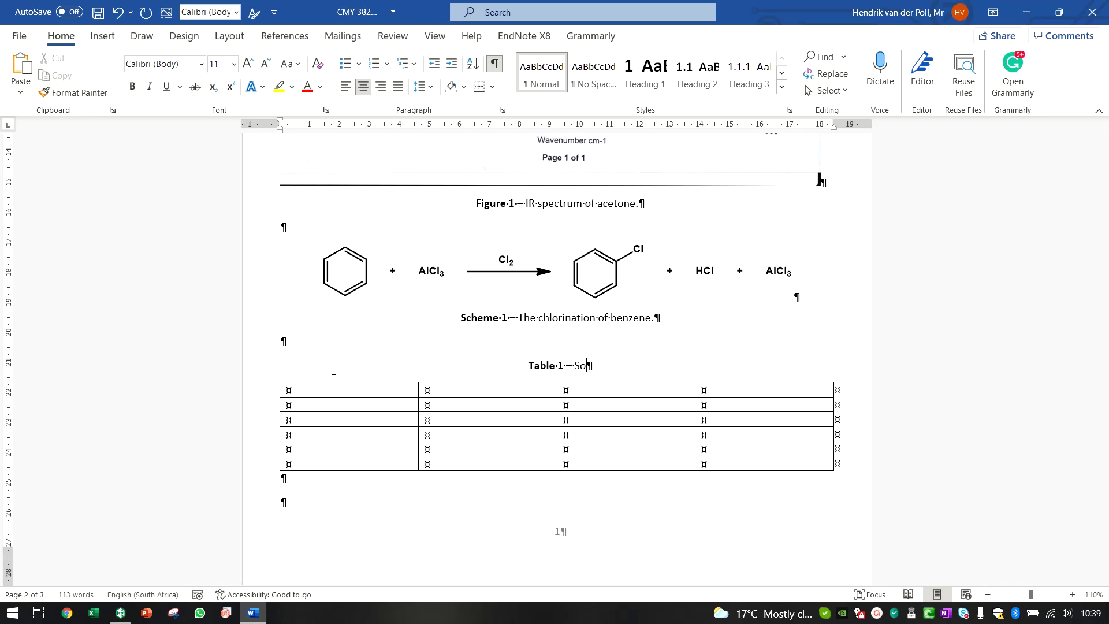
type("me Table")
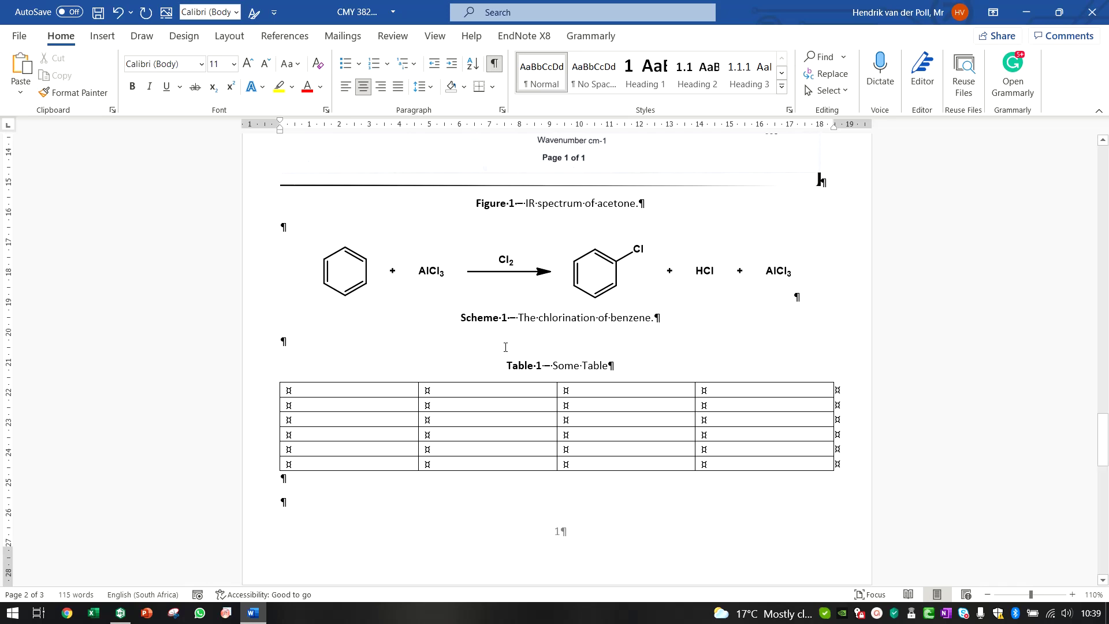
type(".")
Step: Centre the IR spectrum picture on its line
scroll(630, 355, "up", 2)
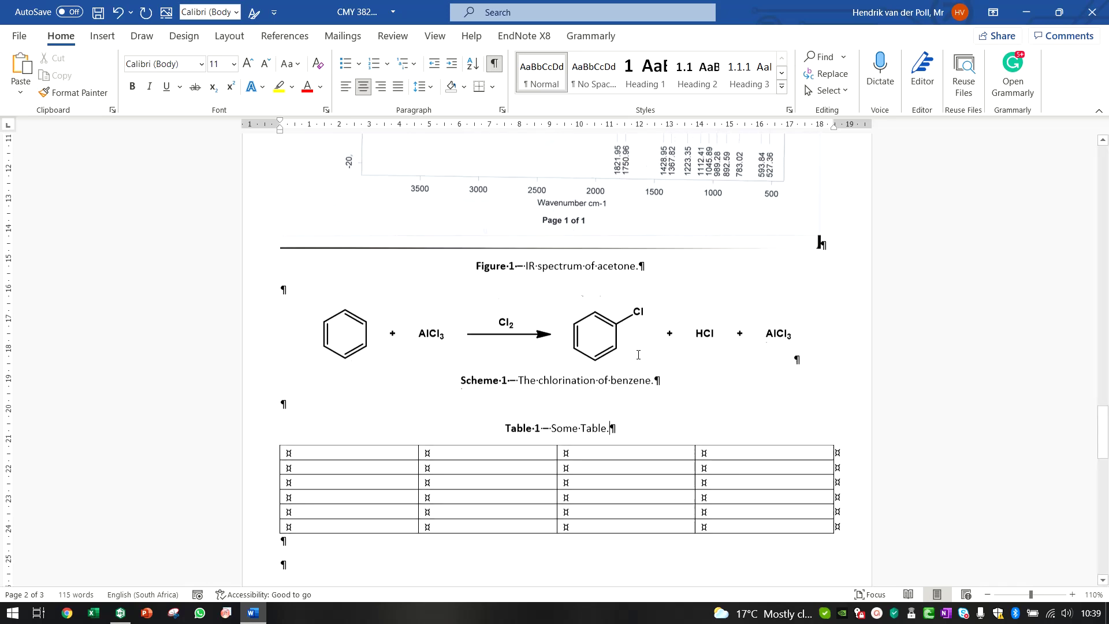
scroll(630, 356, "up", 6)
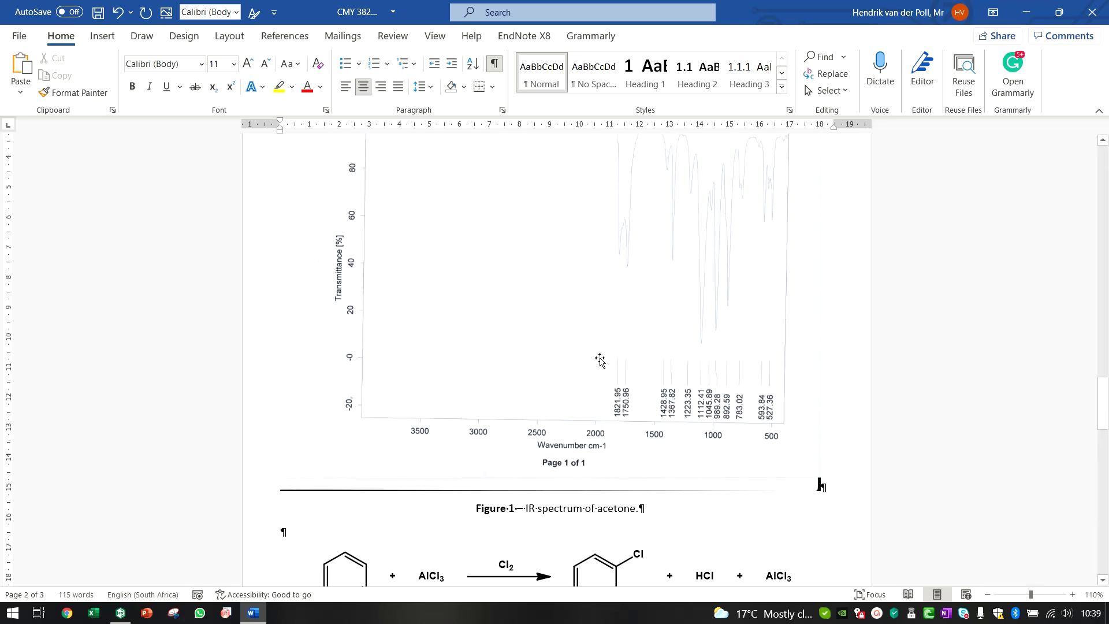
left_click(476, 161)
key("ctrl+e")
key("Right")
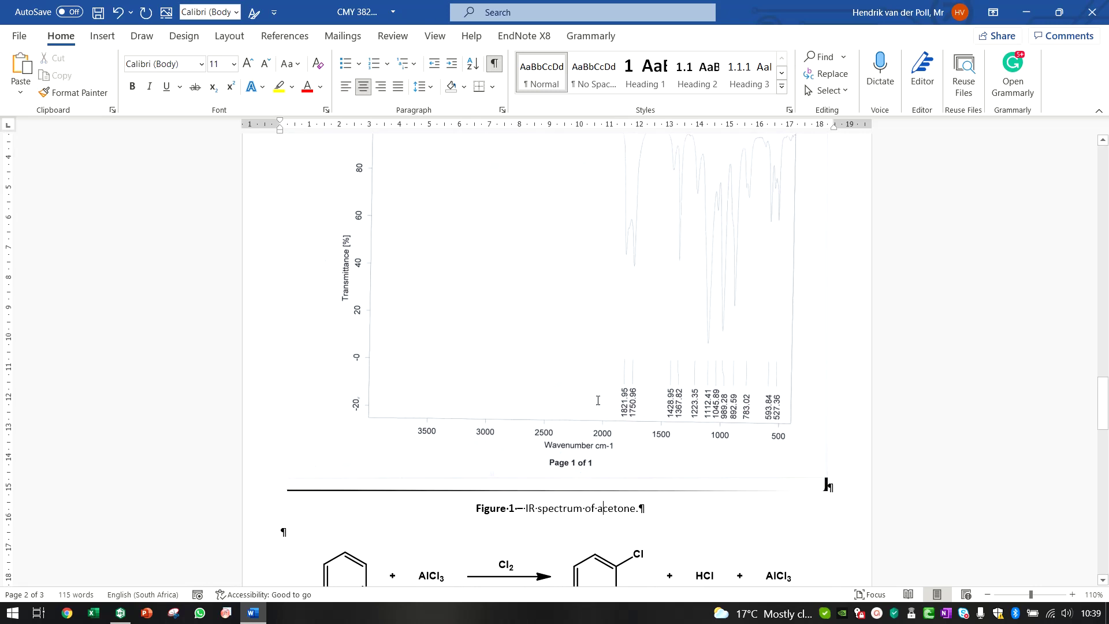
scroll(579, 335, "up", 4)
scroll(598, 473, "down", 5)
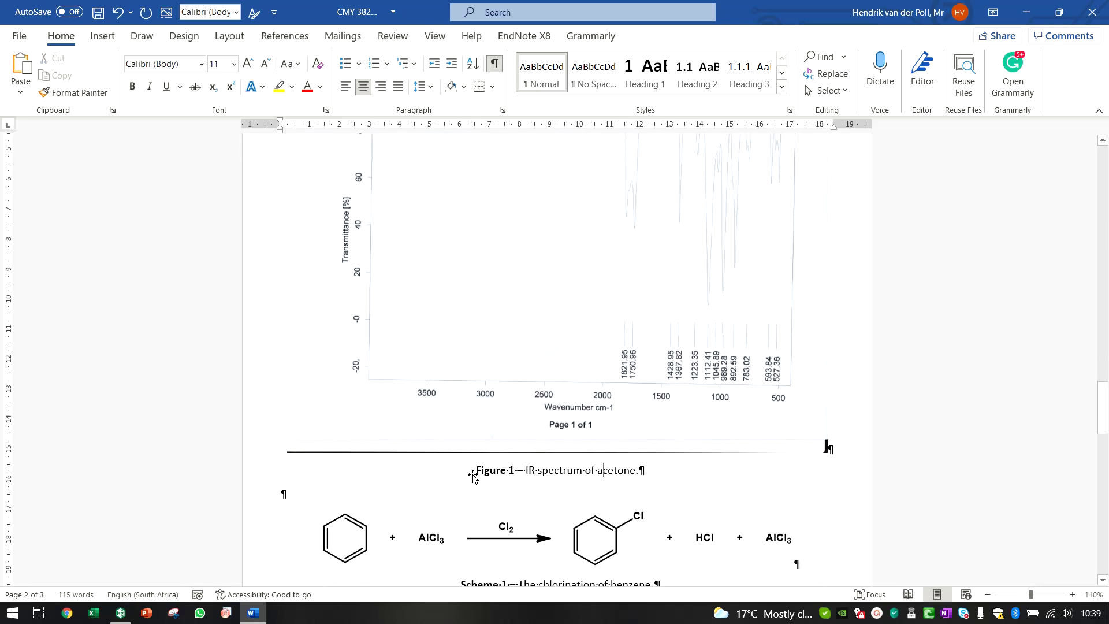
left_click_drag(474, 471, 661, 472)
left_click(519, 356)
left_click(560, 471)
scroll(512, 397, "down", 4)
Step: Check the chlorination scheme, its Scheme 1 caption and the Table 1 caption
left_click(506, 385)
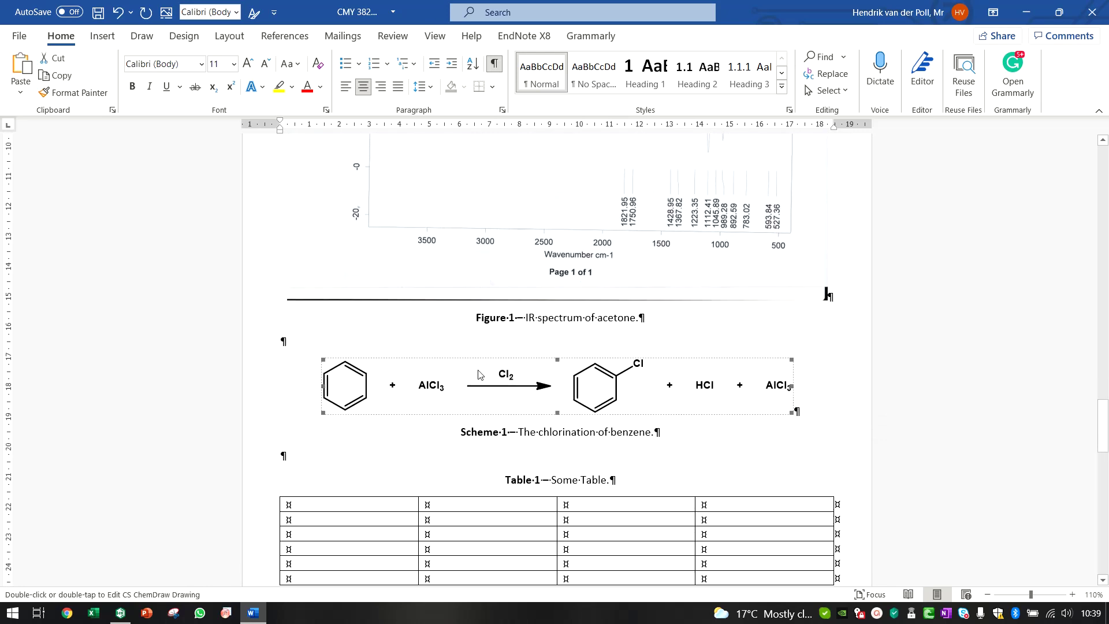
left_click(514, 432)
scroll(513, 428, "down", 5)
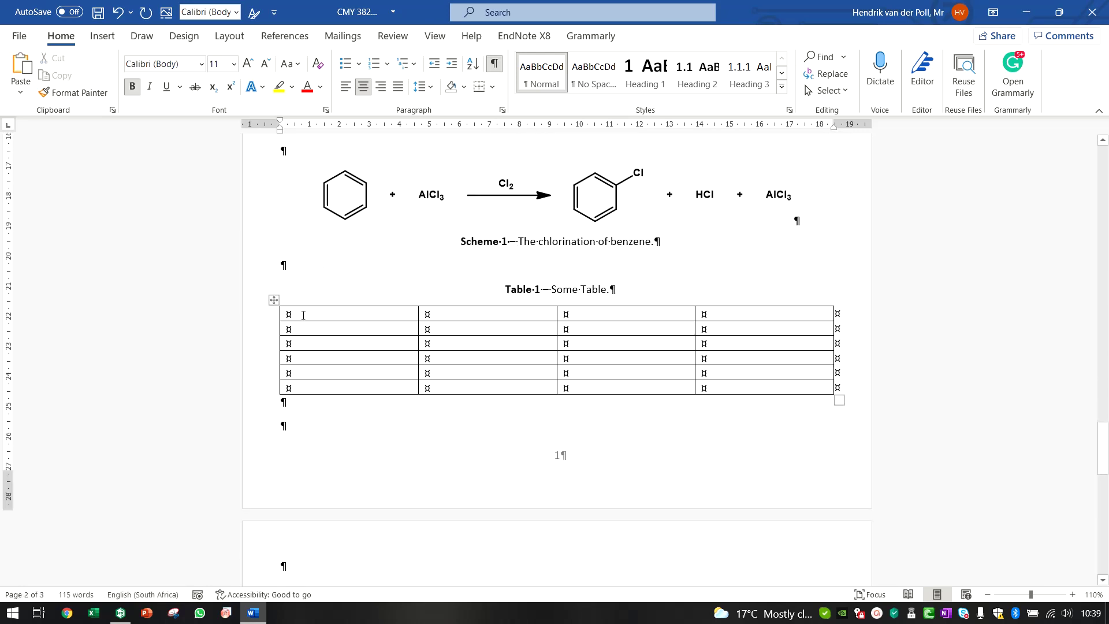
triple_click(507, 287)
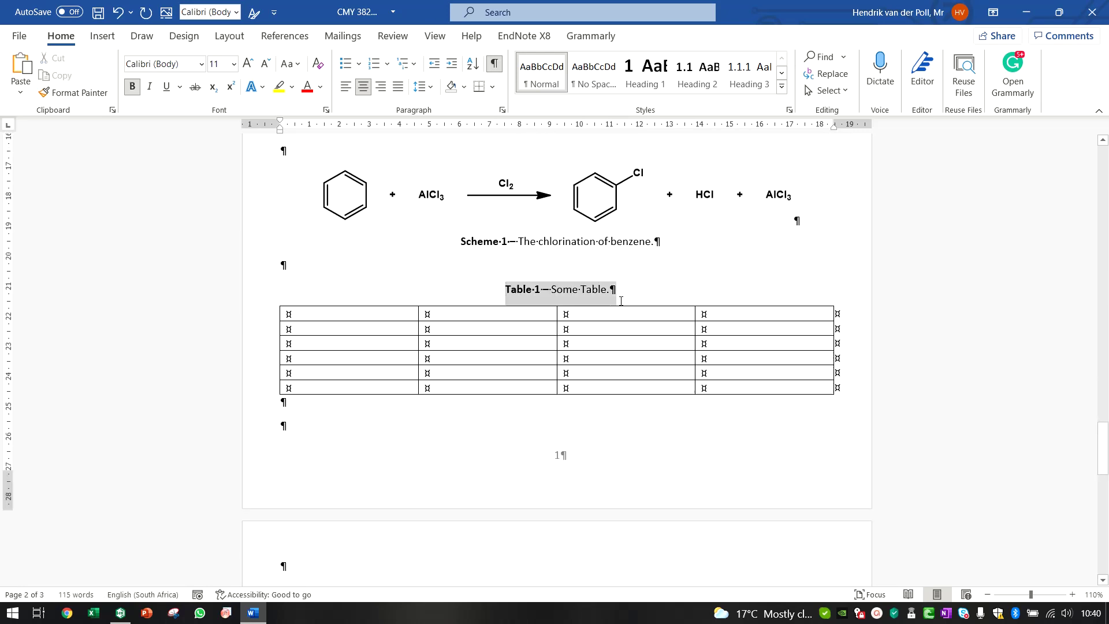
left_click(319, 323)
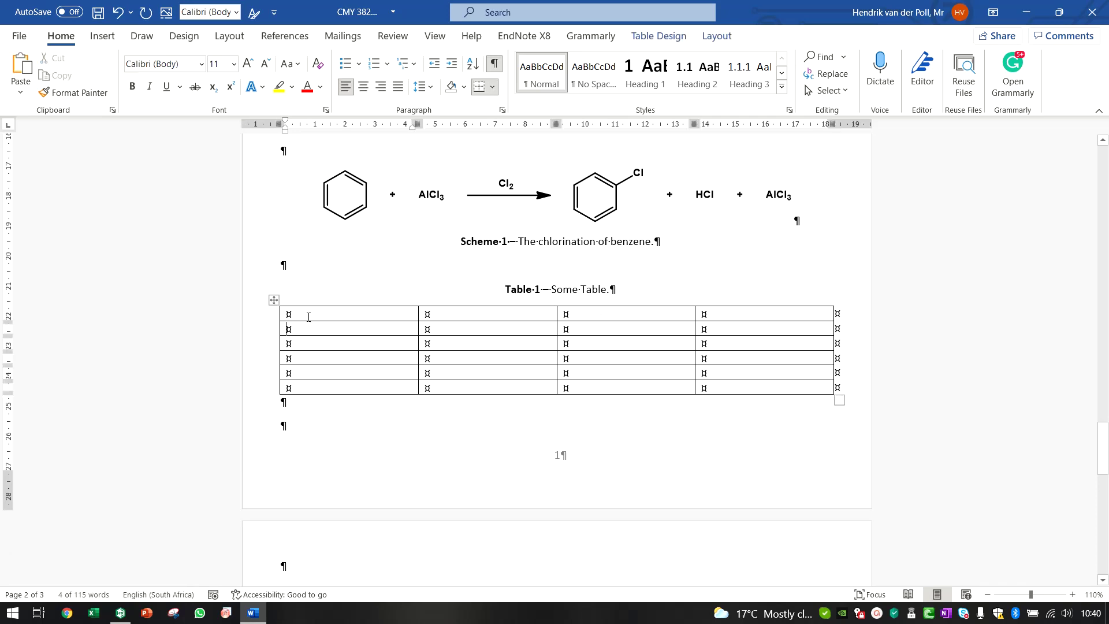
Step: Save the report and review the captioned document
left_click(100, 12)
left_click(389, 265)
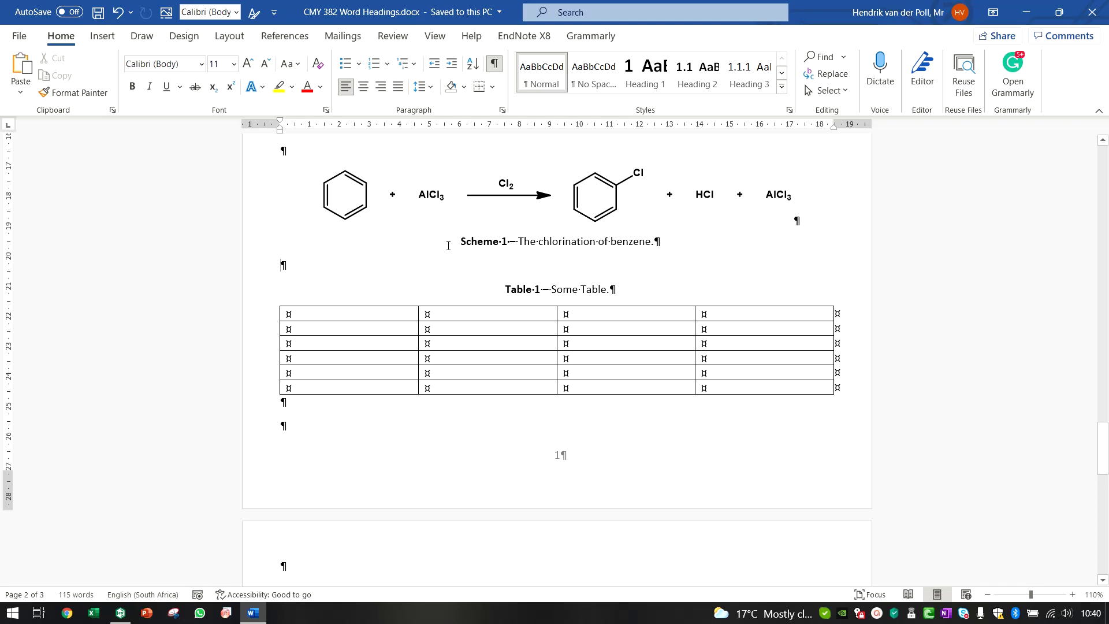
scroll(498, 306, "up", 6)
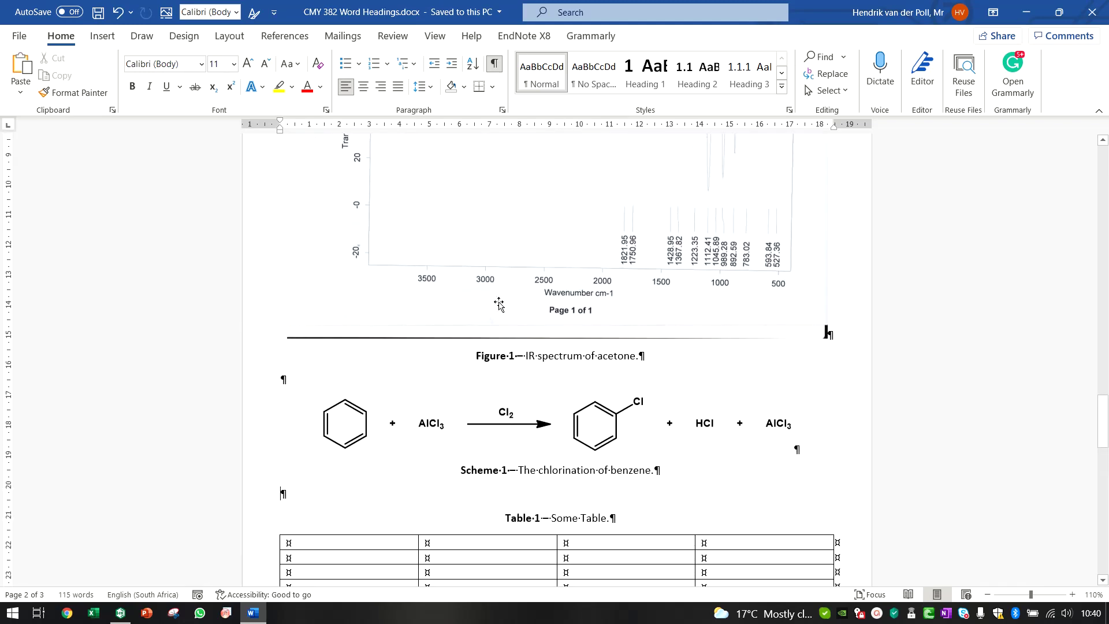
scroll(497, 306, "up", 3)
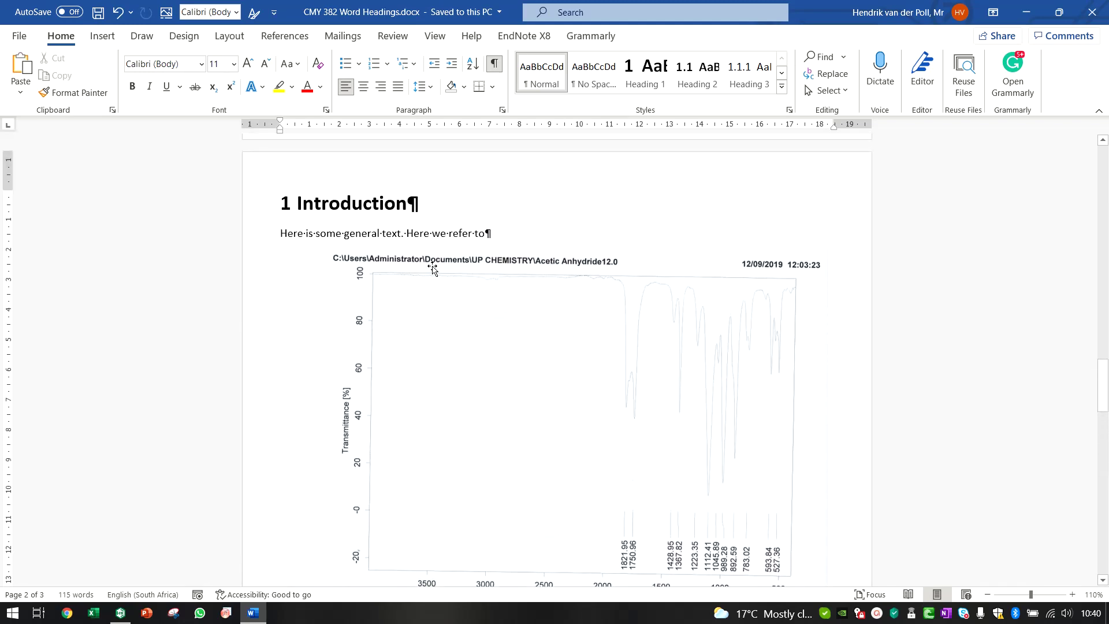
scroll(434, 269, "down", 3)
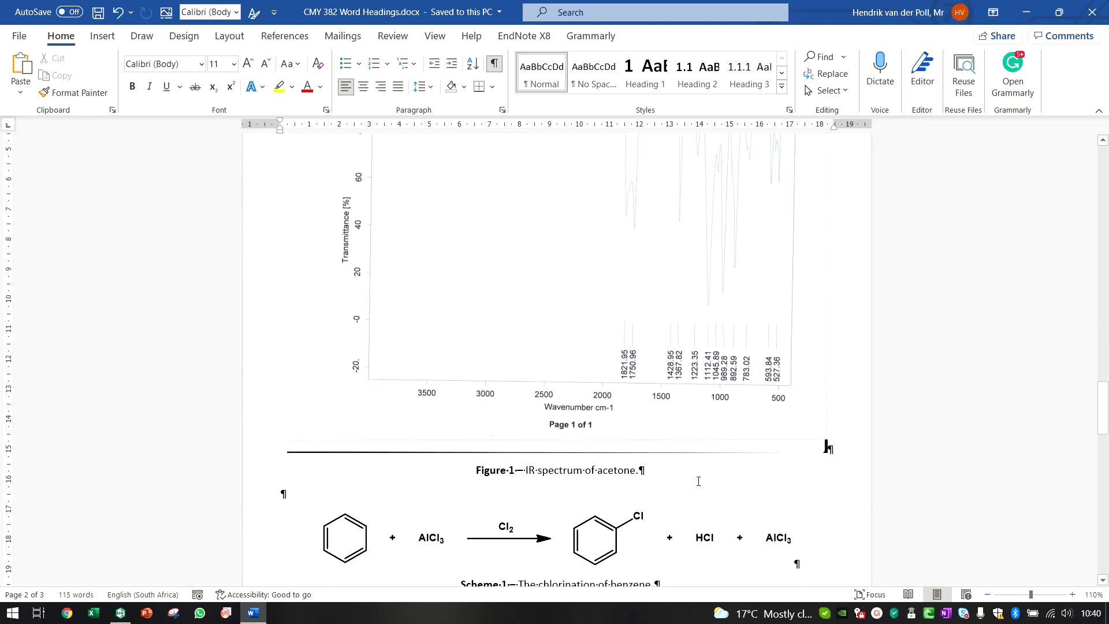
scroll(702, 453, "down", 2)
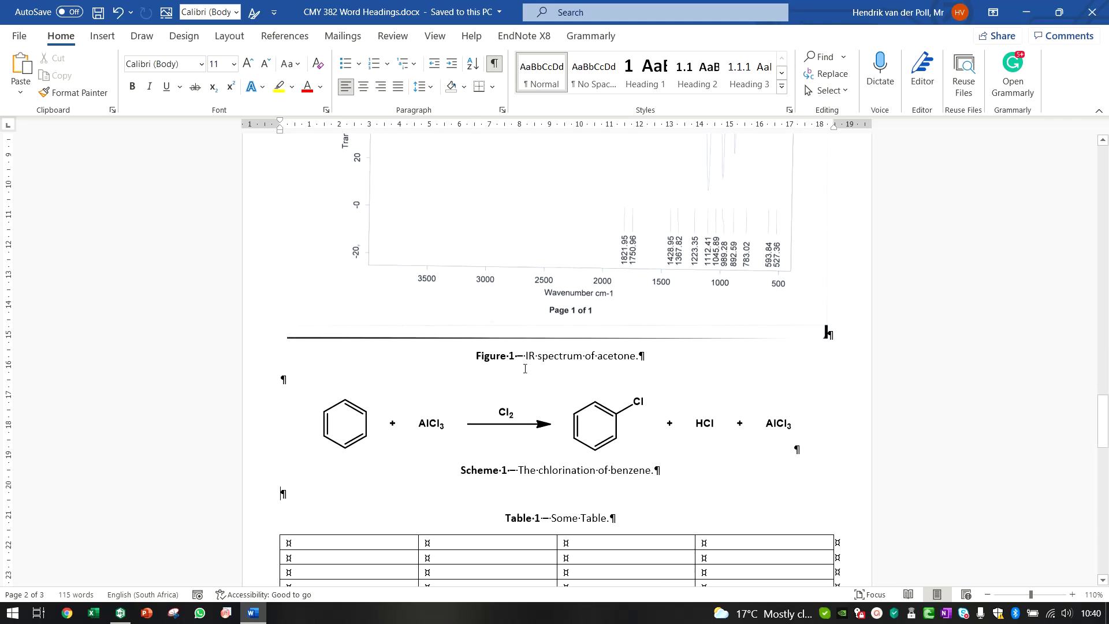
Step: Delete the 'Figure 1—' label from the spectrum caption, then left-align it and remove bold
left_click(515, 356)
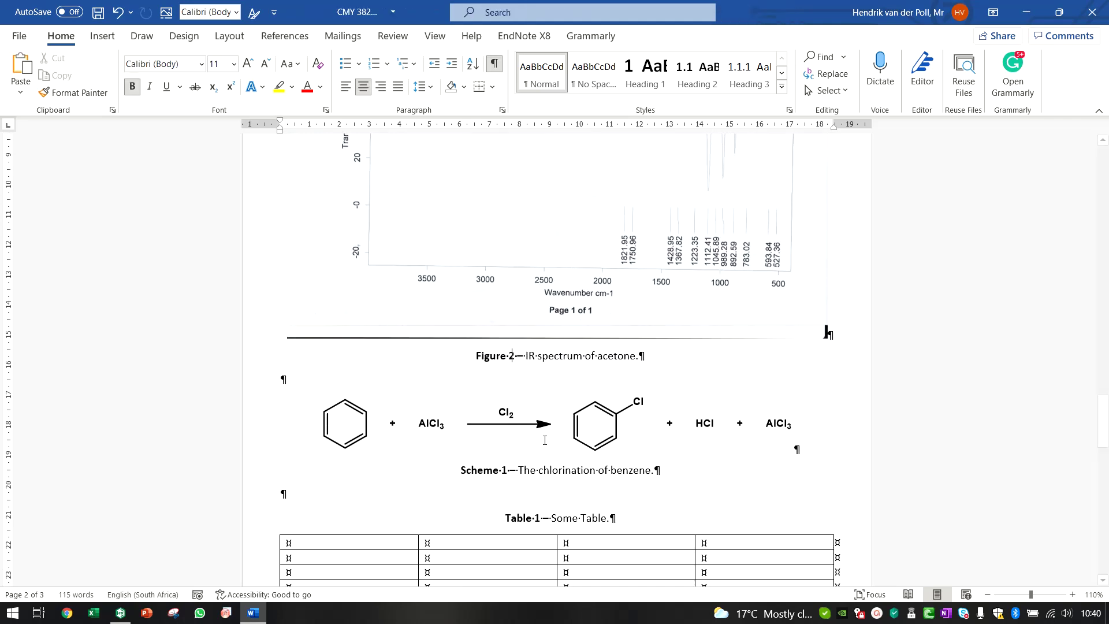
key("BackSpace")
key("BackSpace")
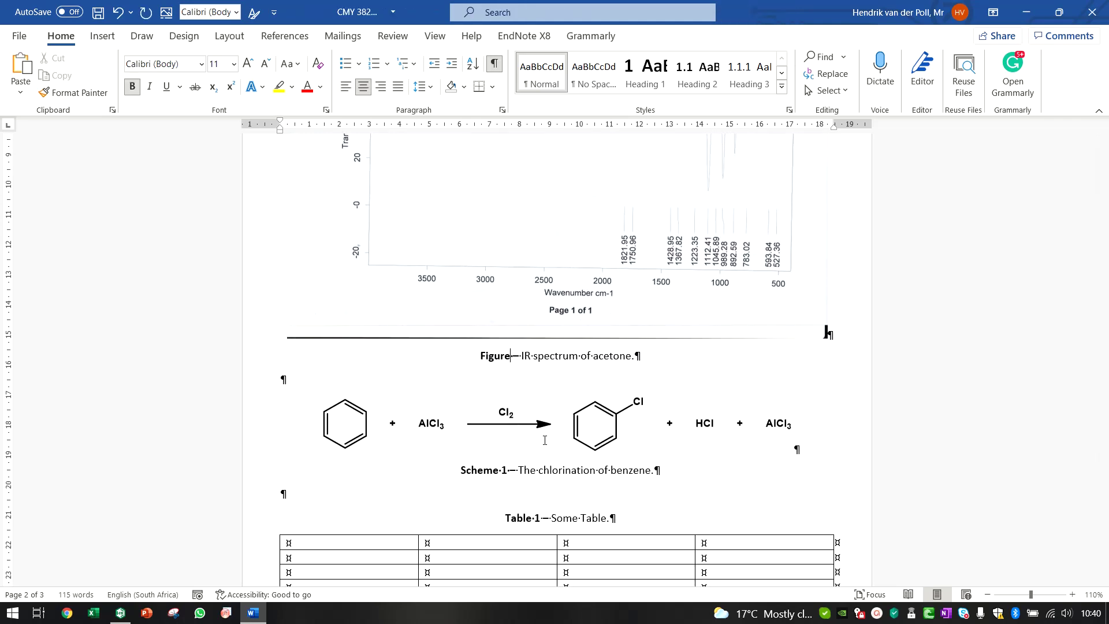
key("ctrl+z")
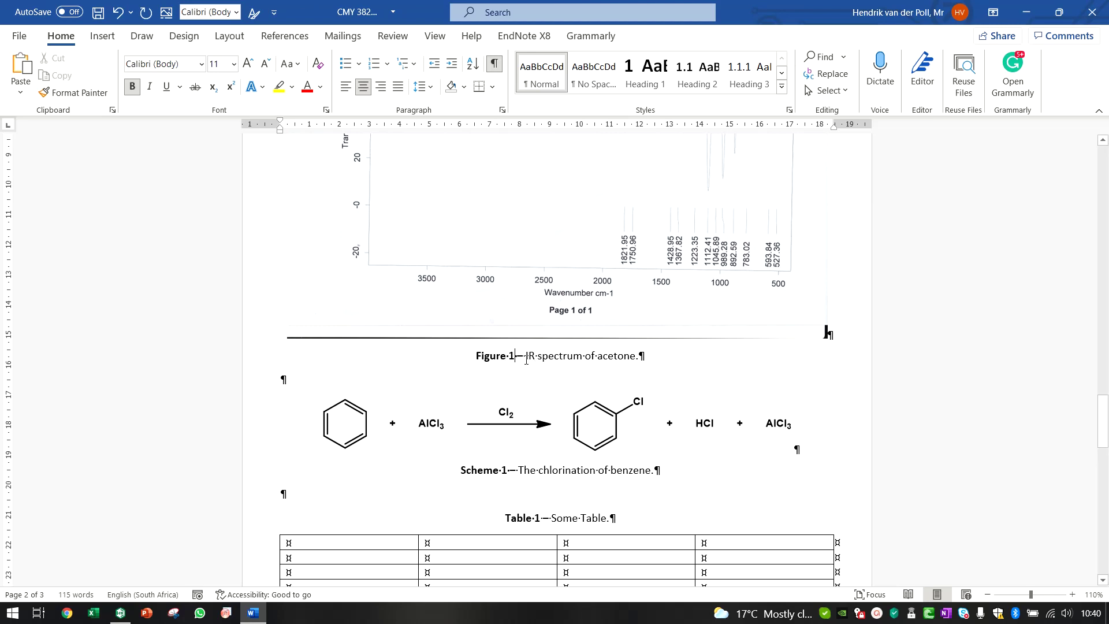
left_click_drag(526, 359, 365, 360)
key("BackSpace")
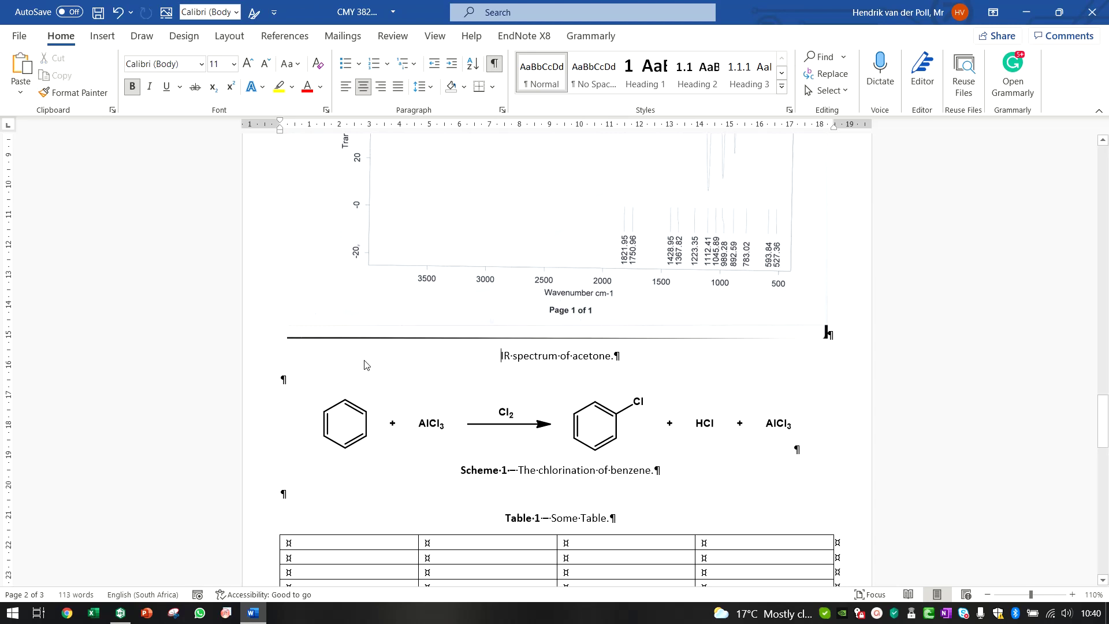
key("ctrl+l")
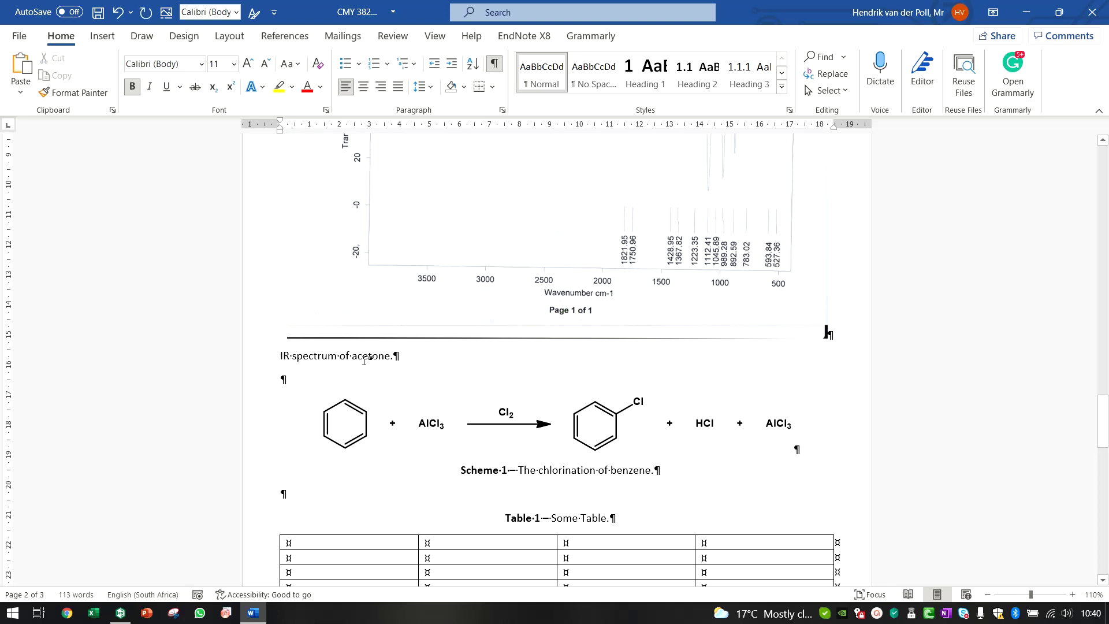
key("ctrl+b")
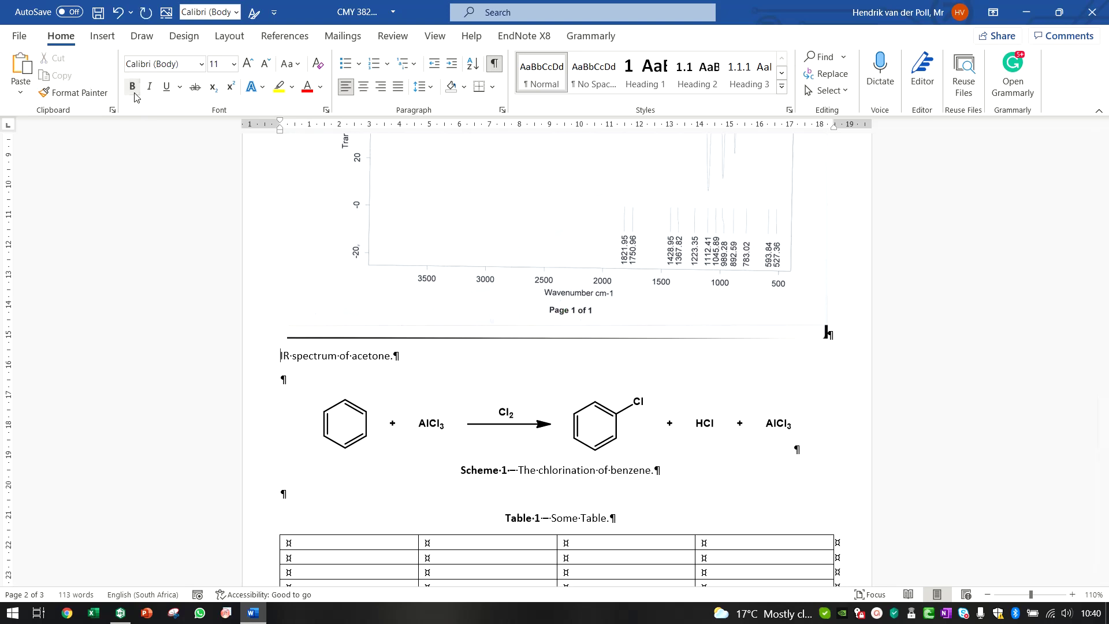
Step: Open Insert Caption for the acetone spectrum and keep the Figure label, giving 'Figure 1'
left_click(167, 18)
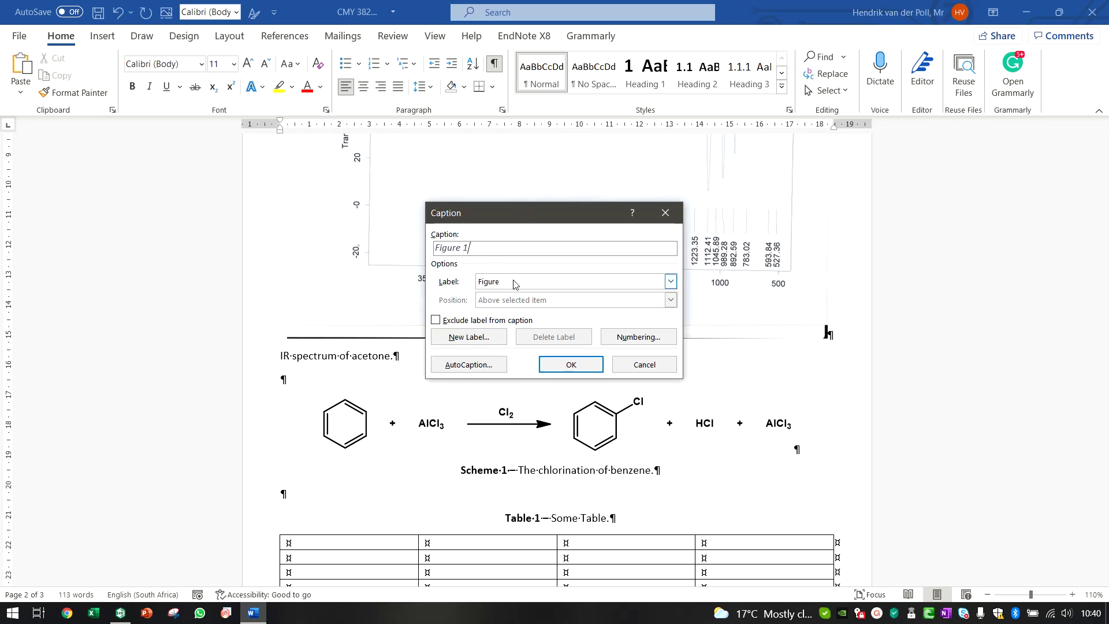
left_click(670, 282)
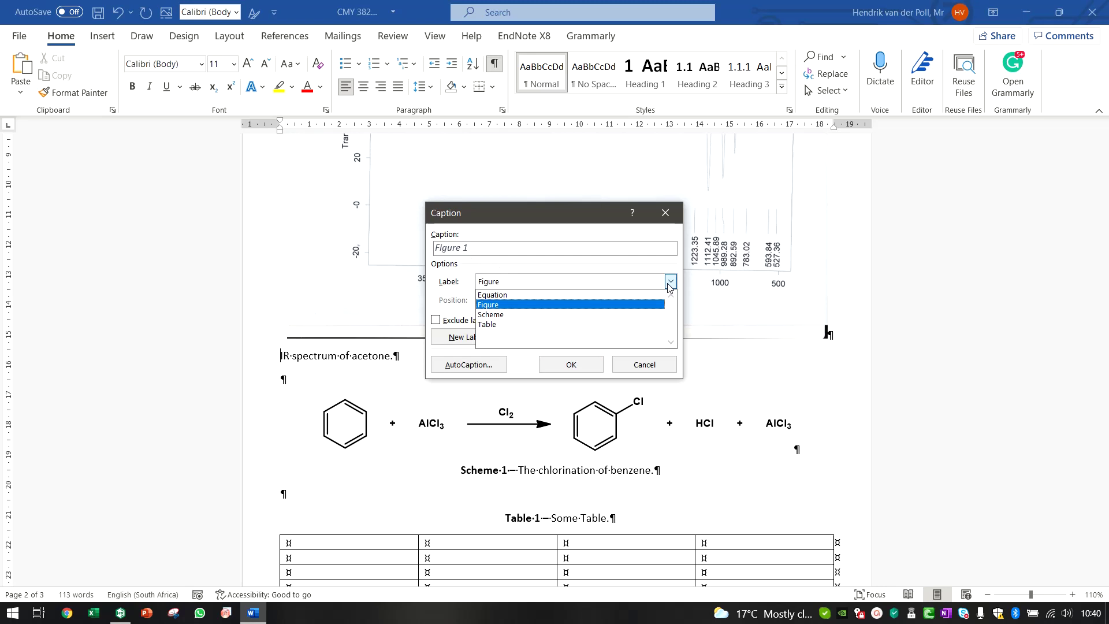
left_click(492, 305)
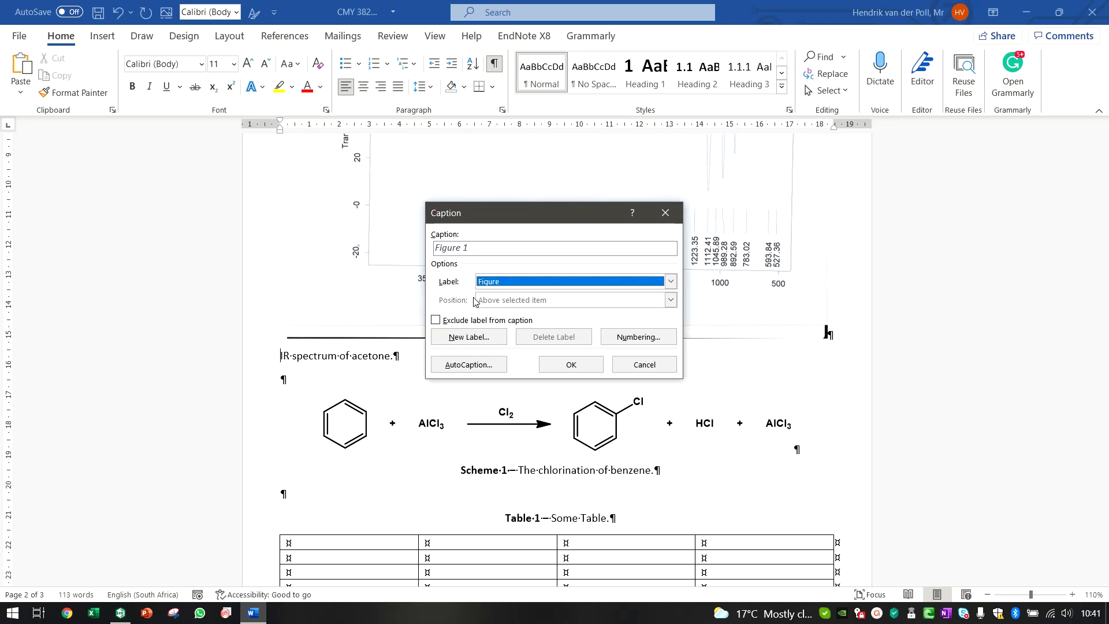
left_click(436, 320)
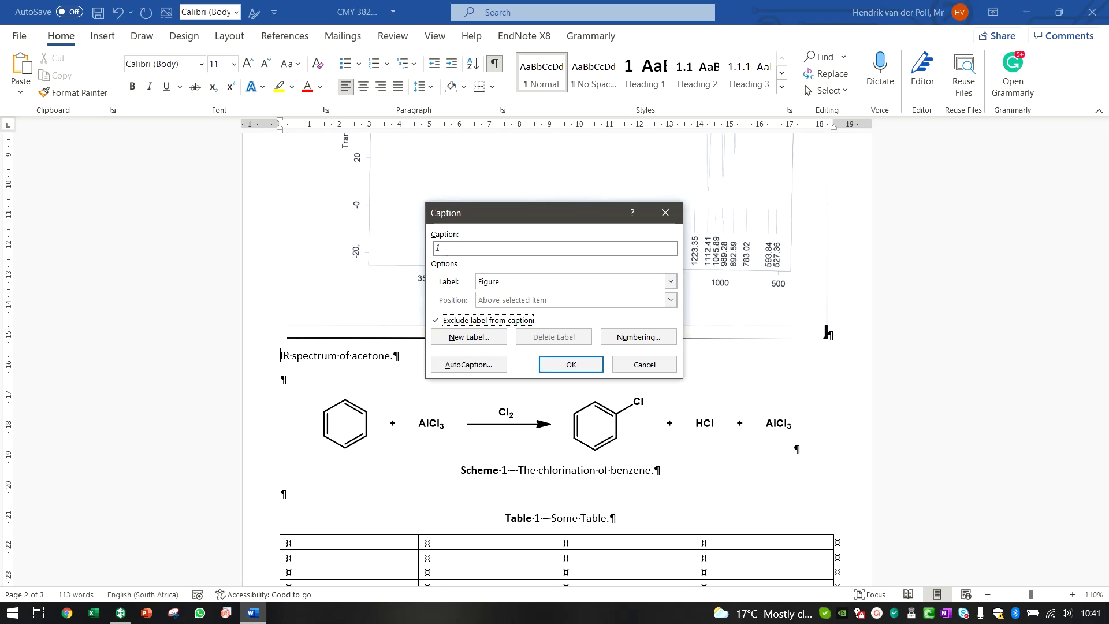
left_click(436, 322)
Step: Try chapter-based caption numbering, then revert to plain 1, 2, 3 numbering
left_click(484, 247)
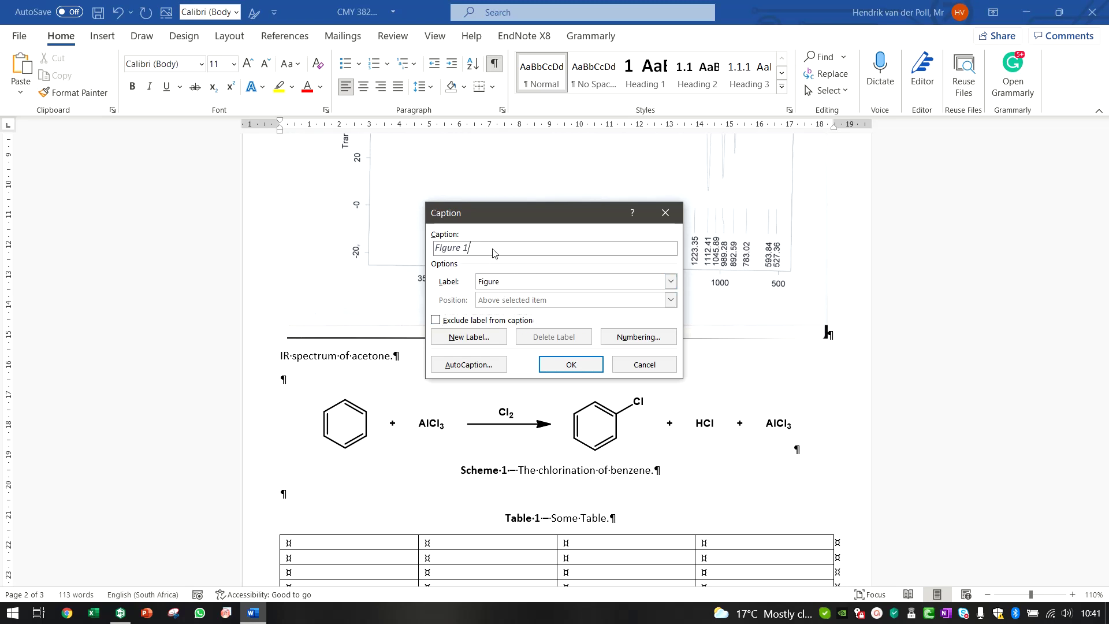
left_click(659, 341)
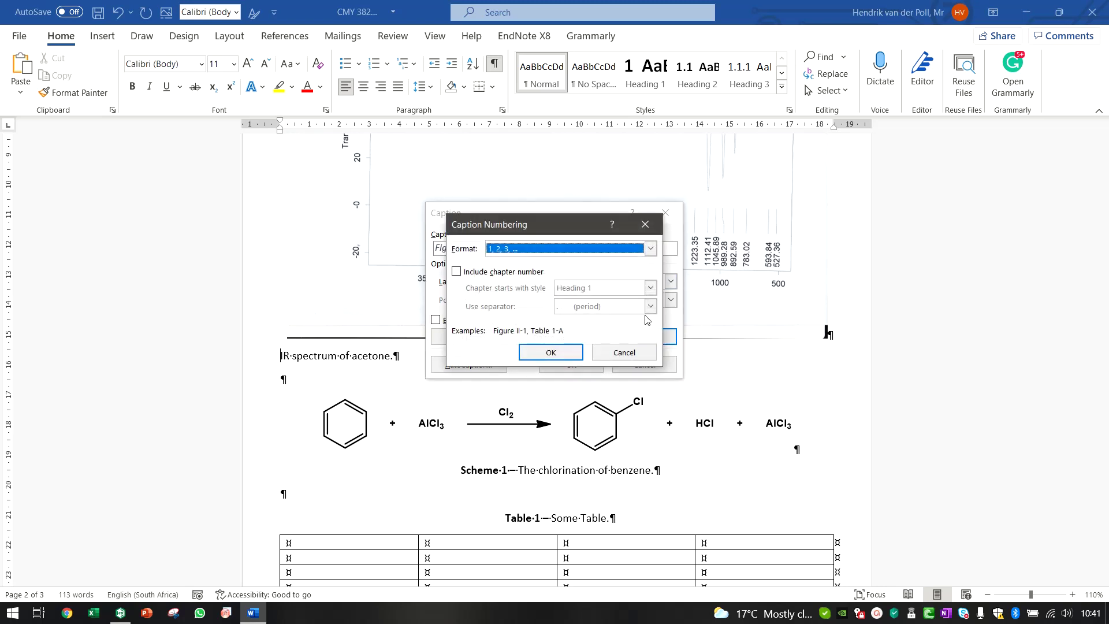
left_click(456, 271)
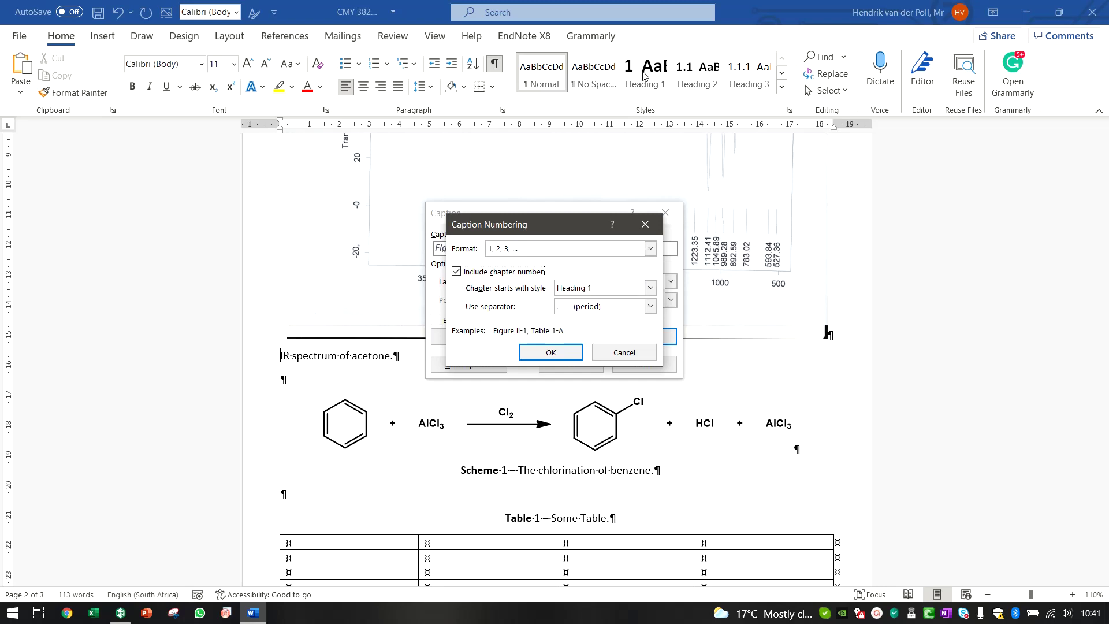
left_click(550, 351)
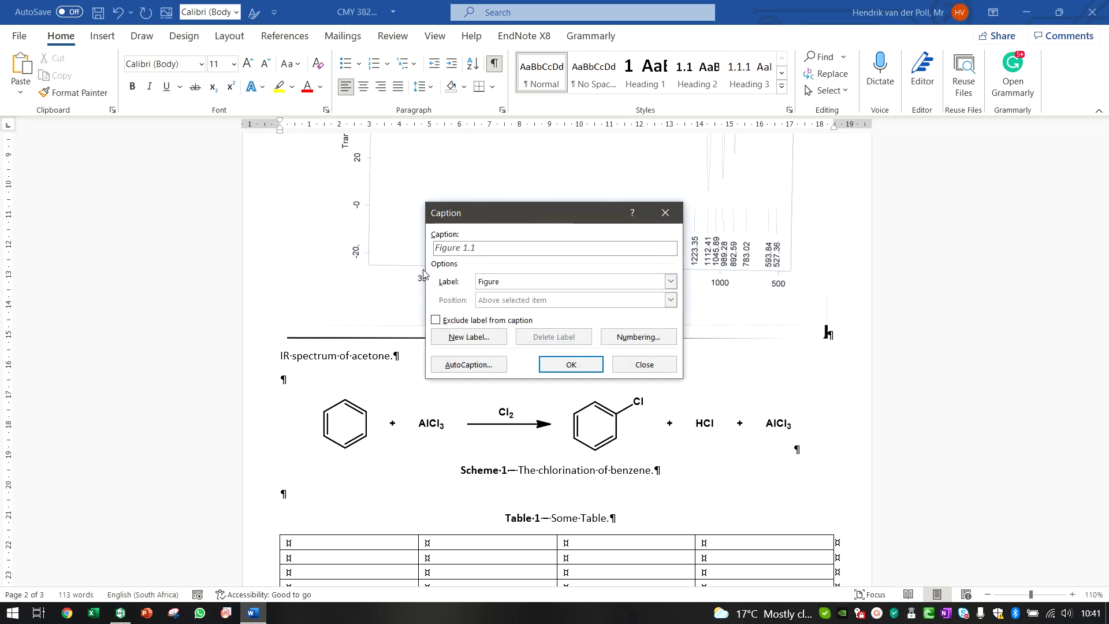
left_click(649, 342)
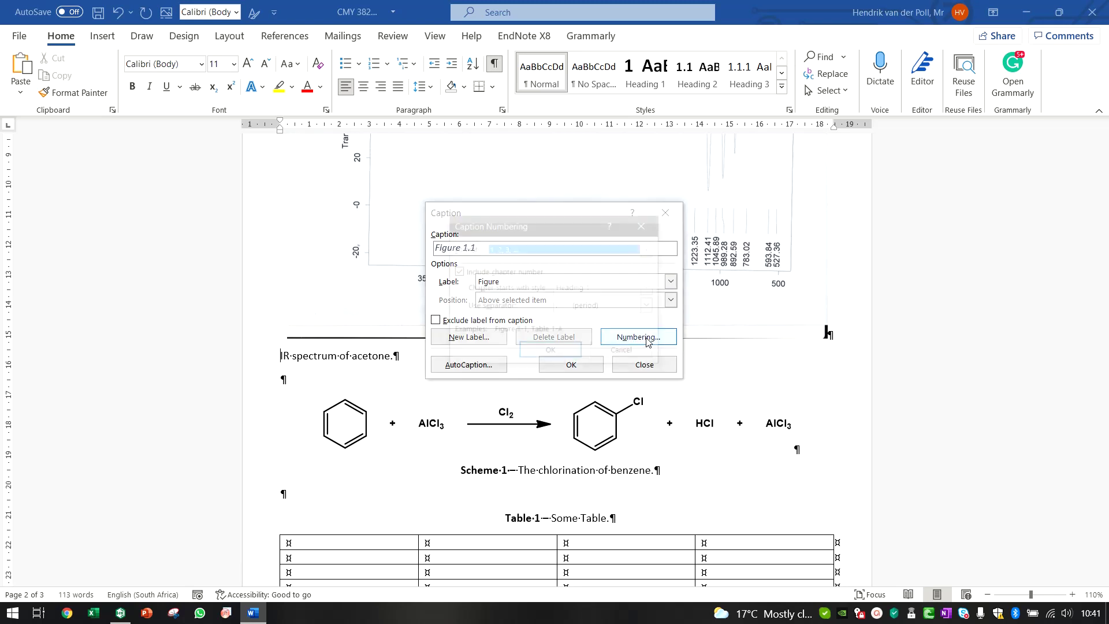
key("Tab")
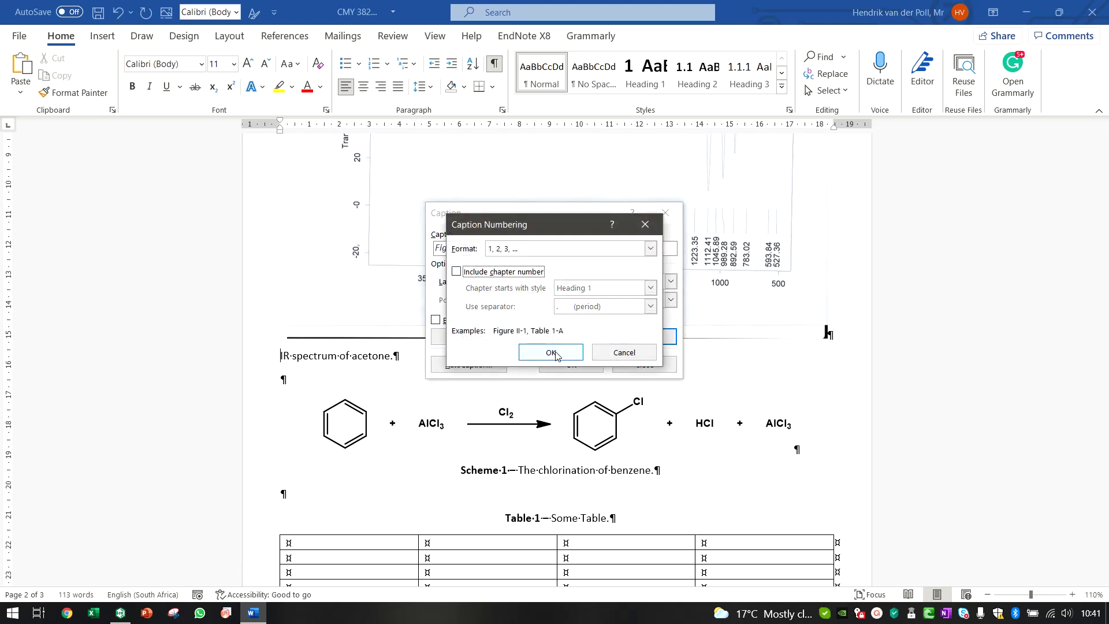
left_click(551, 354)
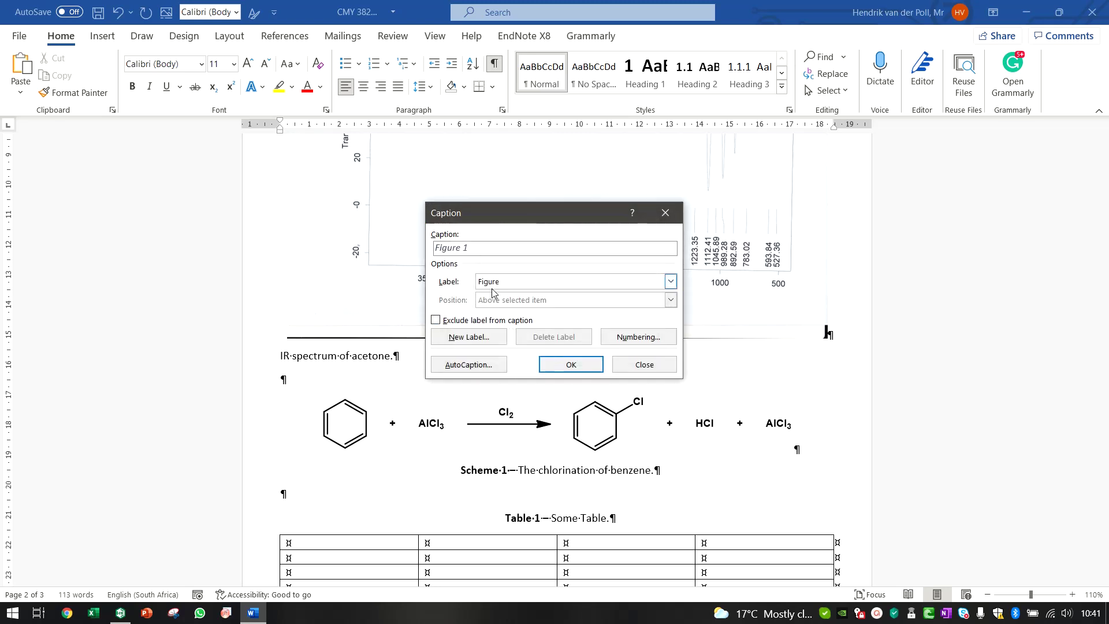
Step: Insert the Figure 1 caption, add an em dash before the description, and centre it
left_click(583, 371)
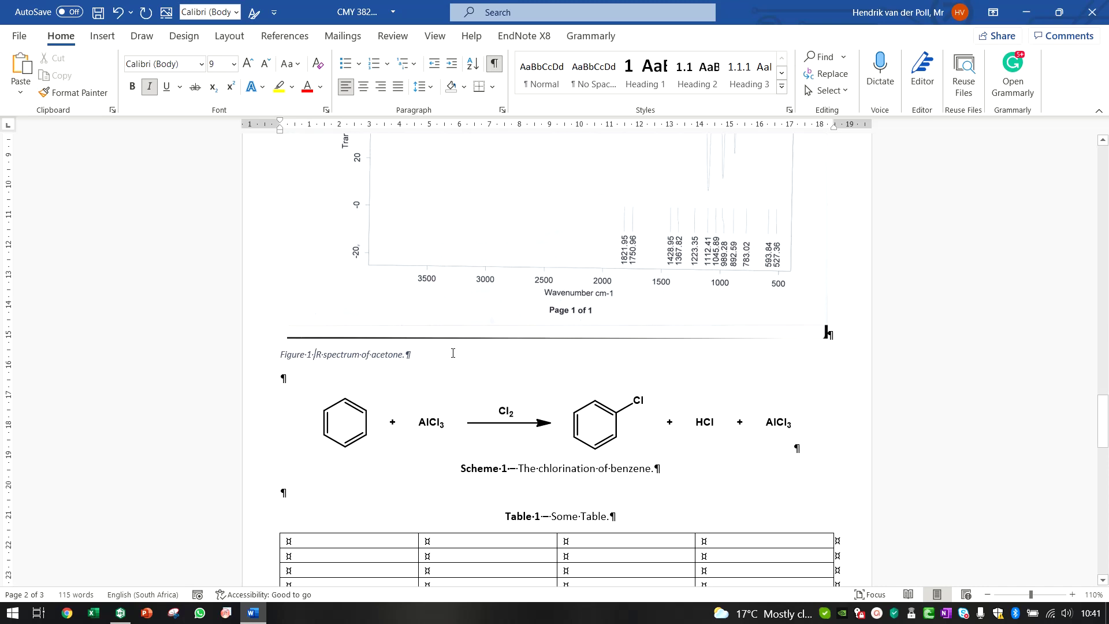
type("—")
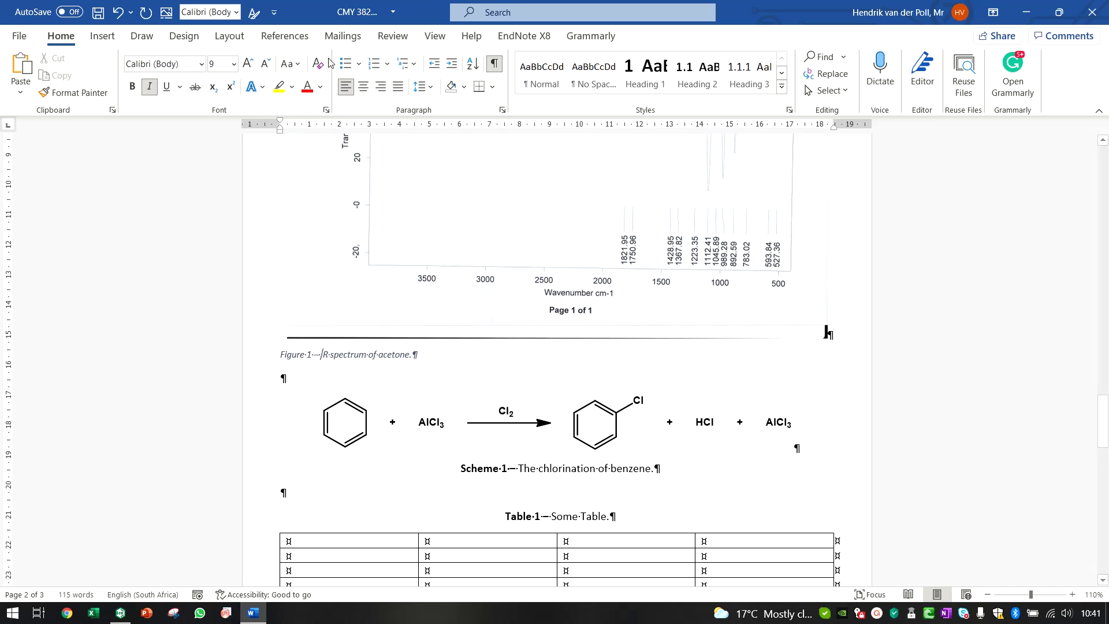
left_click(364, 86)
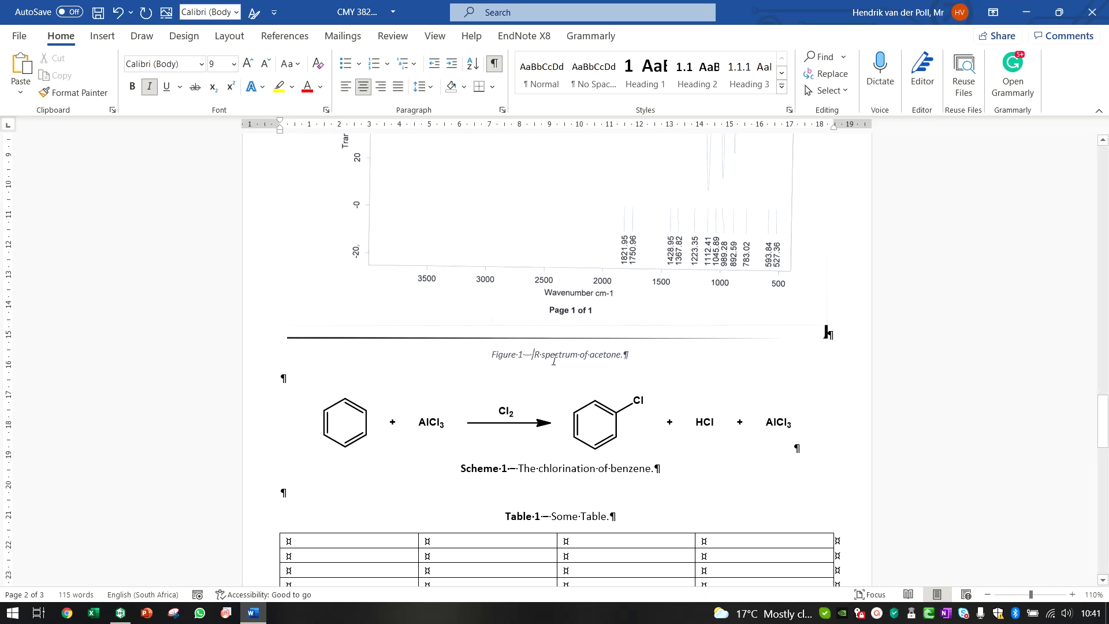
left_click(527, 292)
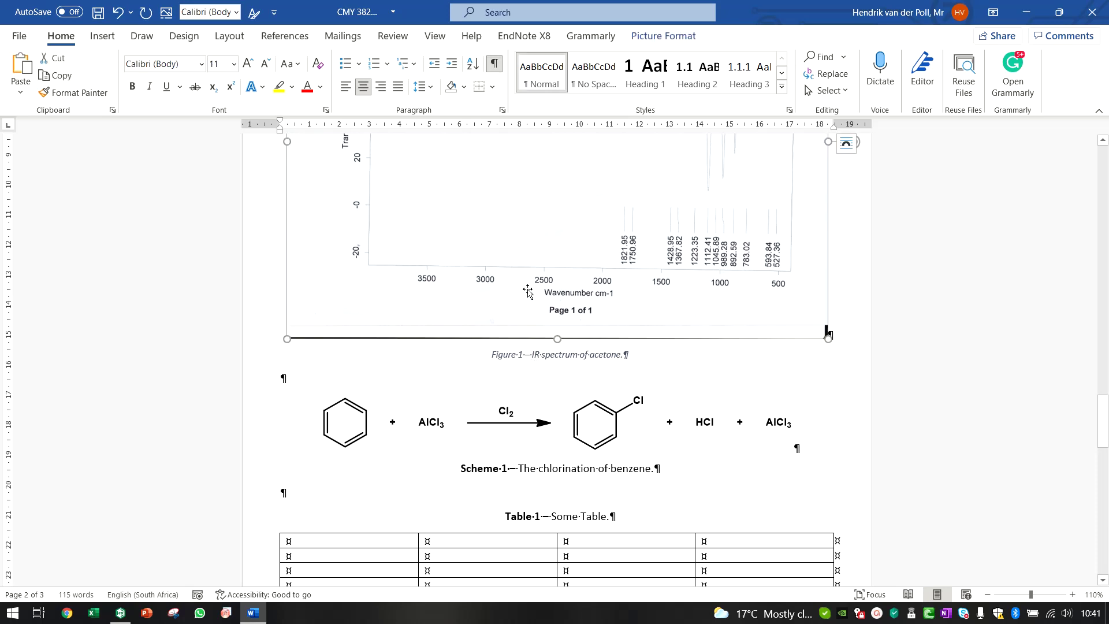
Step: Add blank lines below the caption, update its number field, then undo back to Figure 1
key("shift+Down")
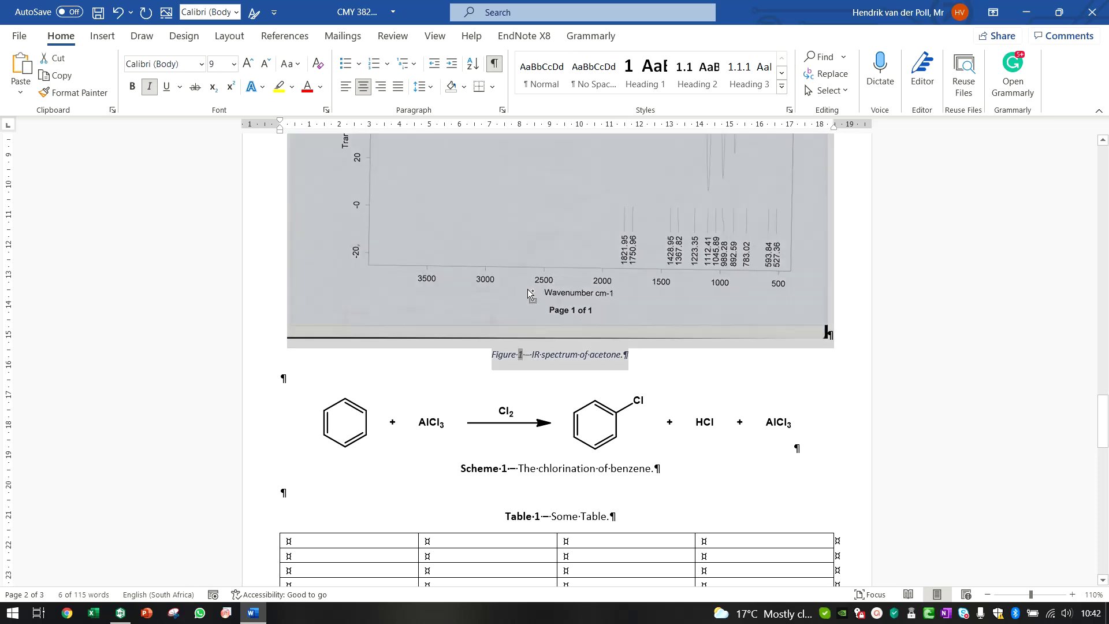
left_click(439, 380)
key("Return")
key("Return")
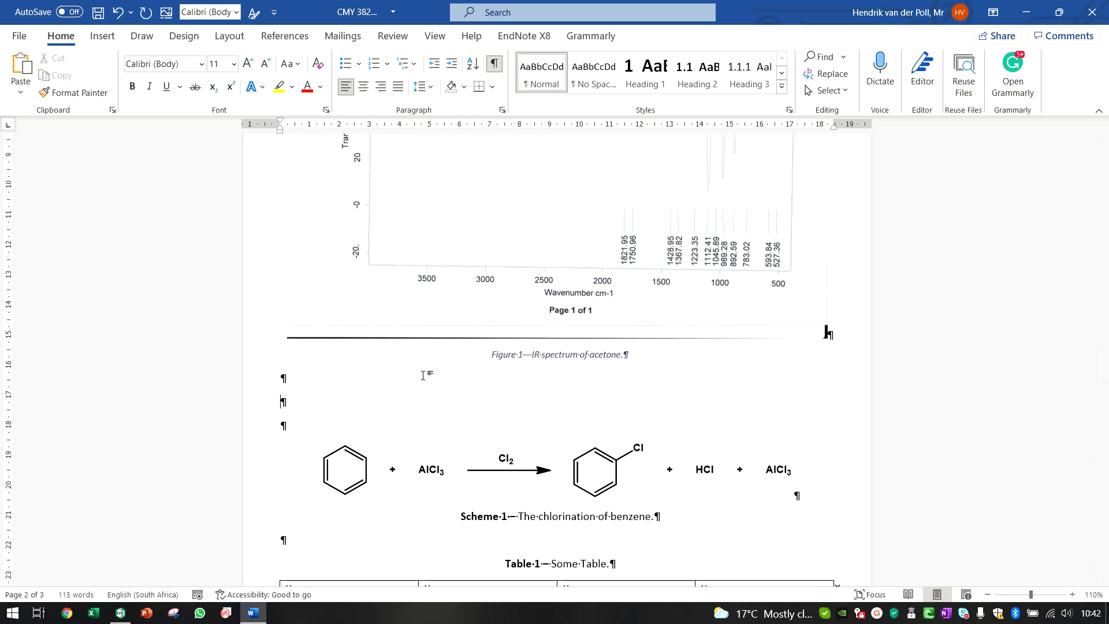
scroll(423, 376, "up", 5)
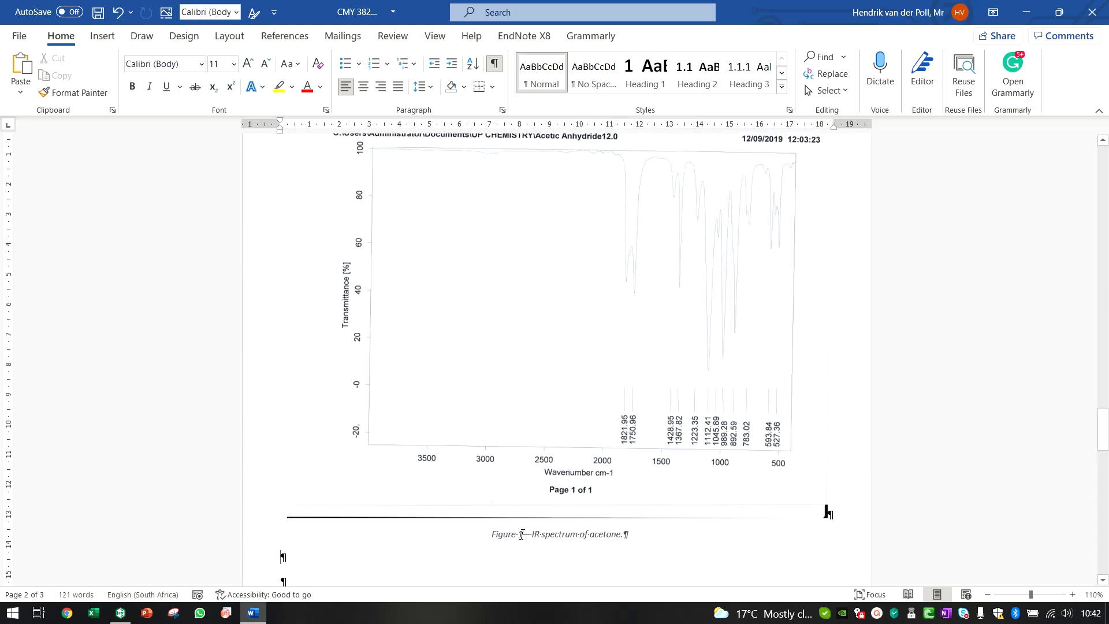
left_click(521, 534)
right_click(521, 534)
left_click(578, 436)
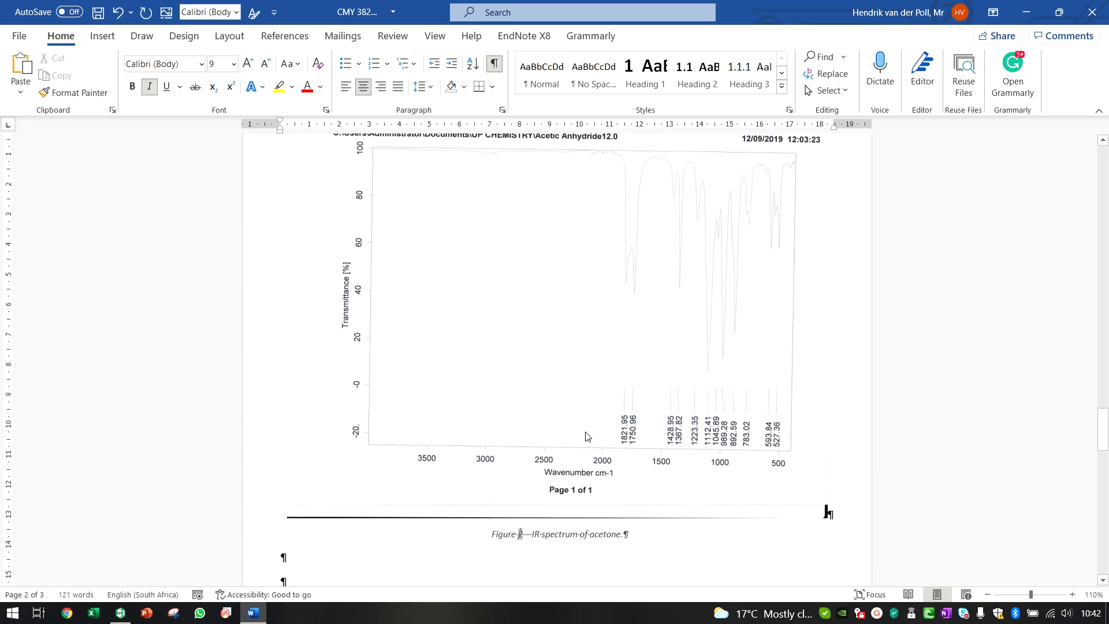
scroll(586, 436, "down", 3)
left_click(468, 447)
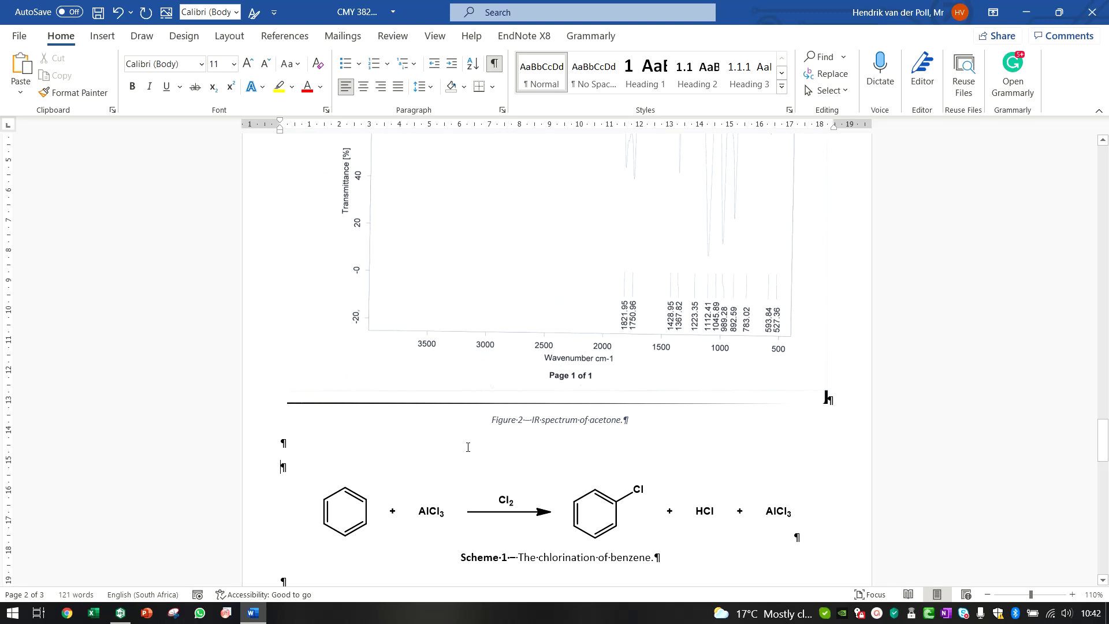
left_click(518, 428)
key("ctrl+z")
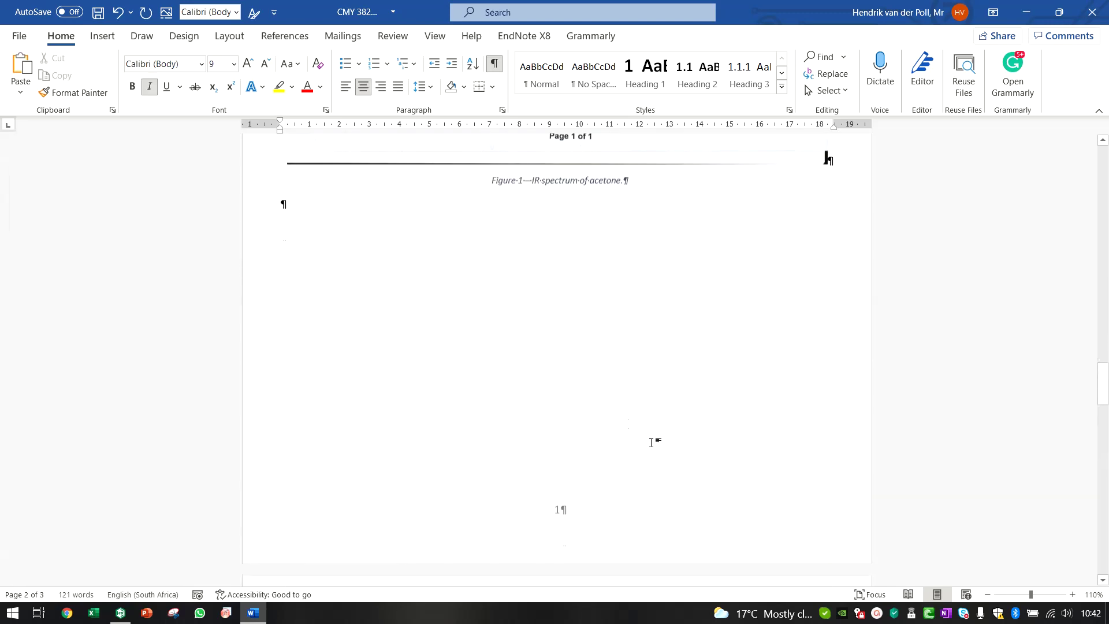
Step: Put the cursor at the end of 'Here we refer to' in the Introduction
scroll(555, 292, "up", 10)
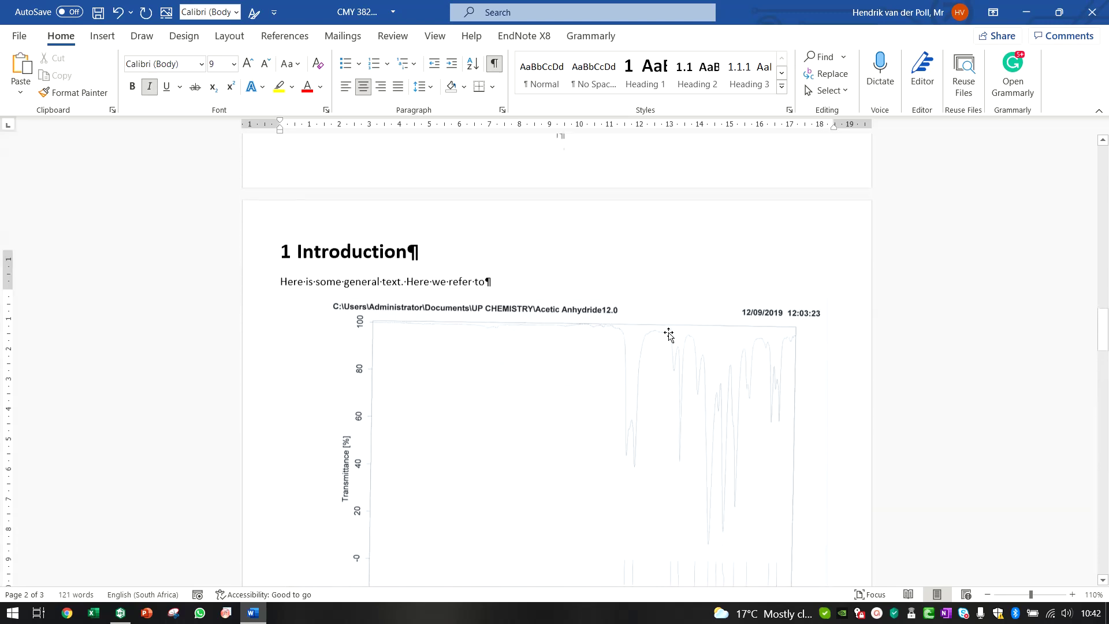
scroll(669, 335, "down", 5)
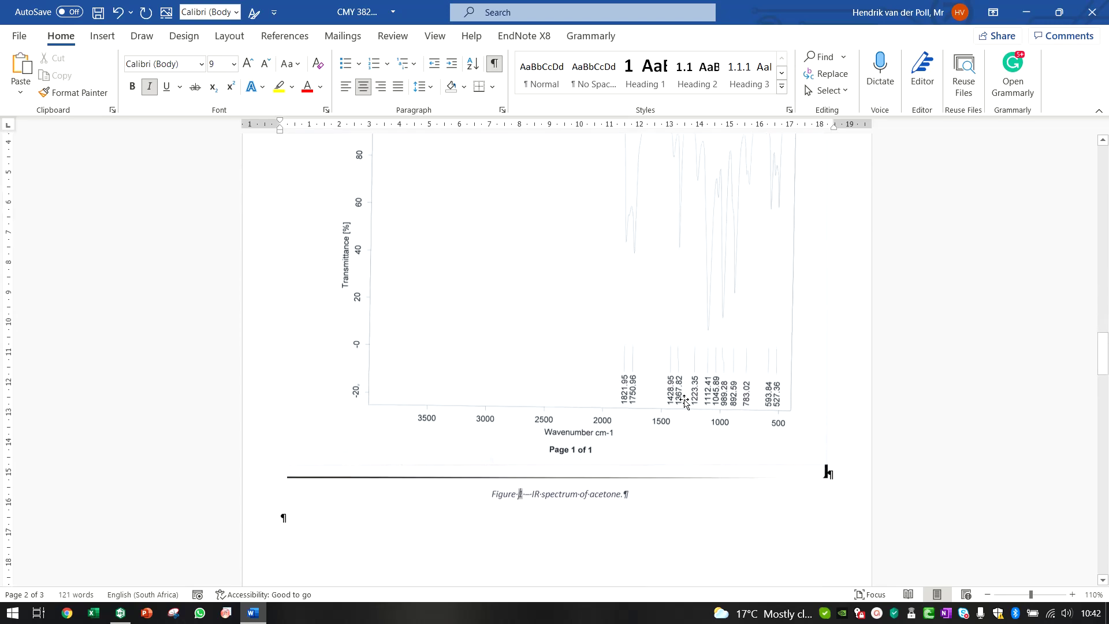
scroll(699, 416, "up", 5)
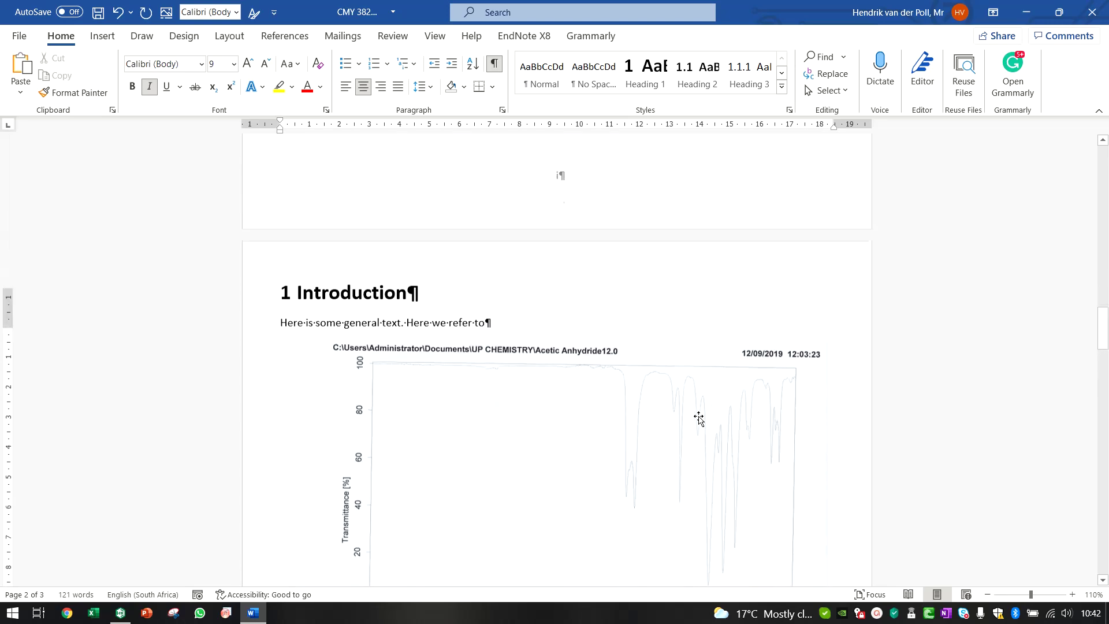
left_click(528, 377)
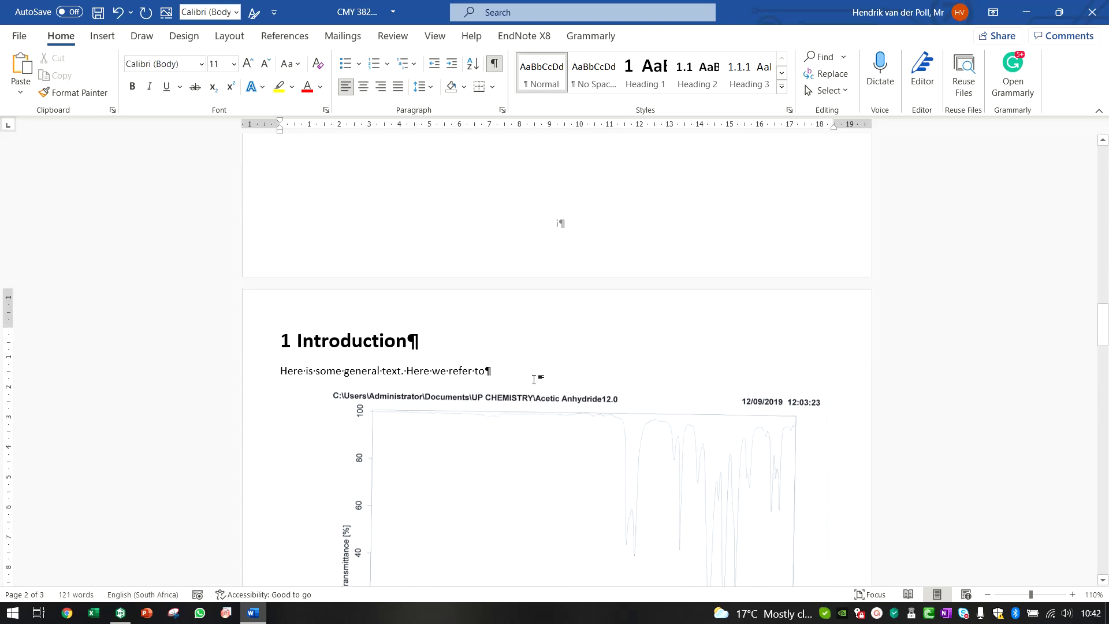
scroll(491, 361, "down", 4)
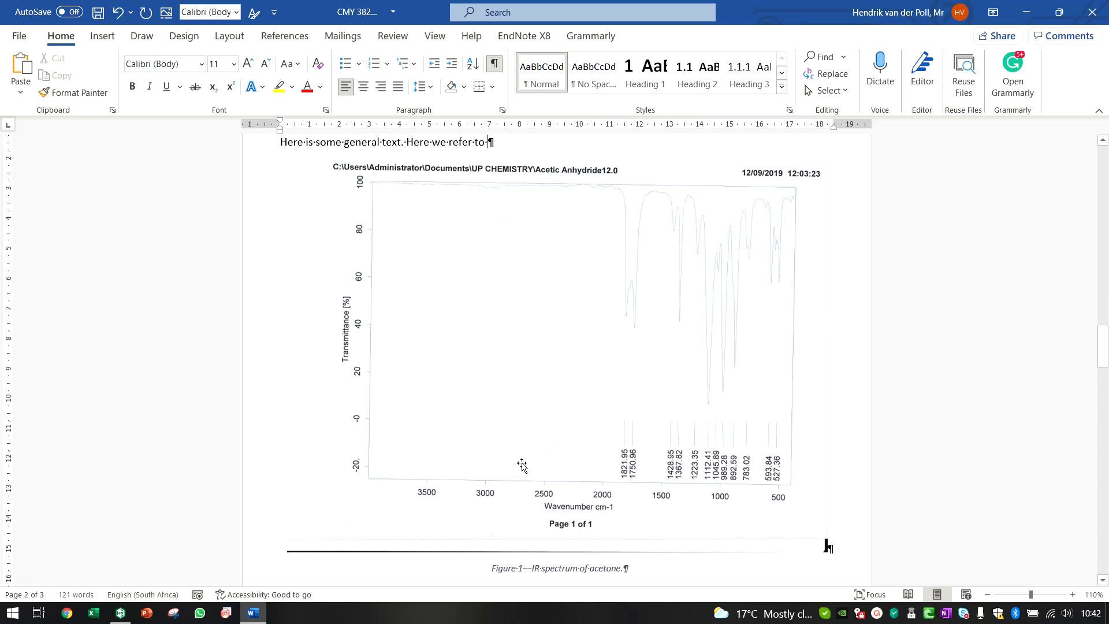
scroll(517, 416, "up", 3)
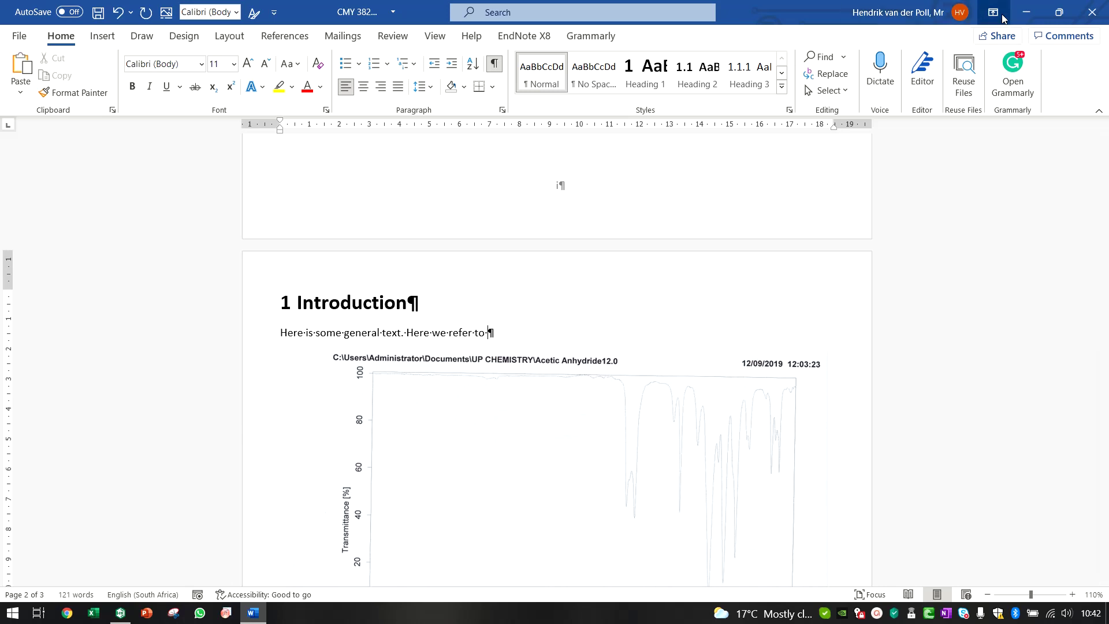
Step: Bring Word back to the front and briefly open the References Cross-reference dialog
left_click(1020, 12)
left_click(1055, 8)
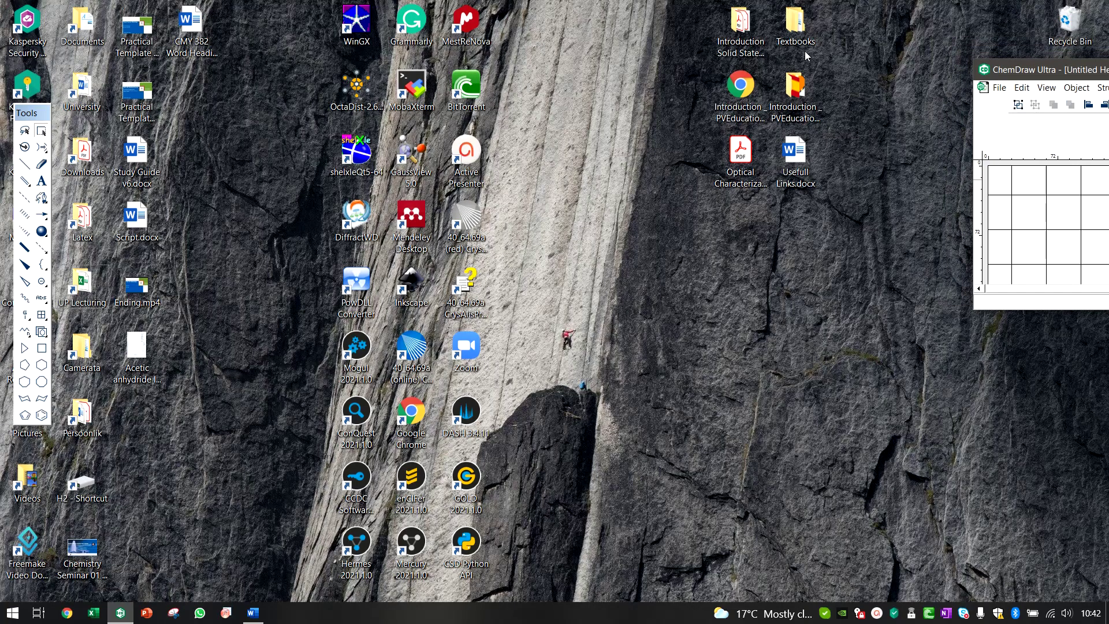
left_click(253, 612)
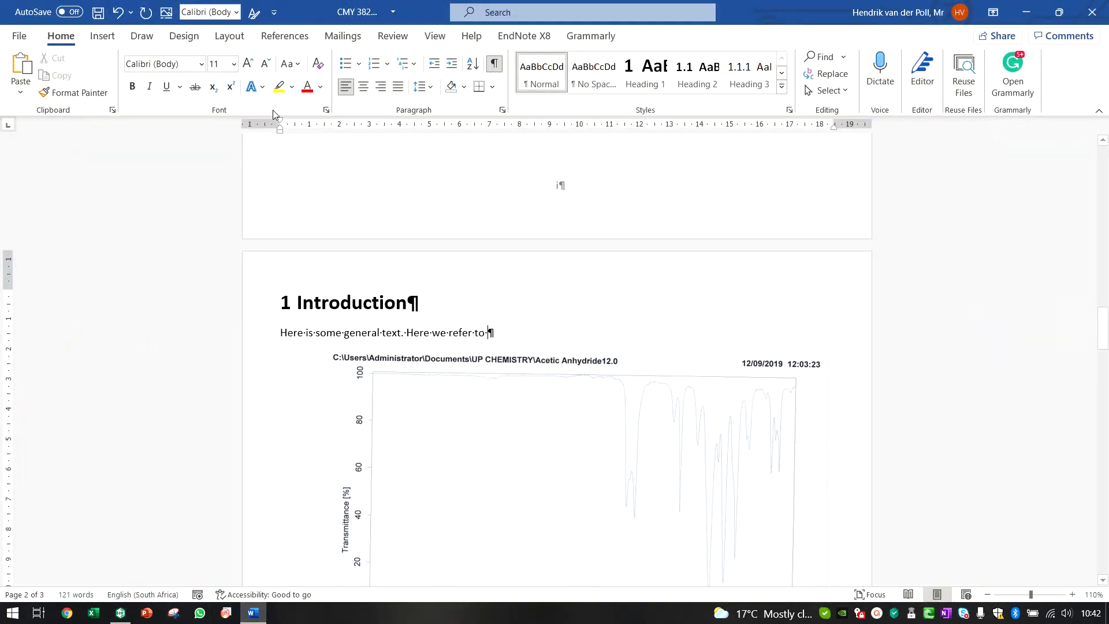
left_click(280, 38)
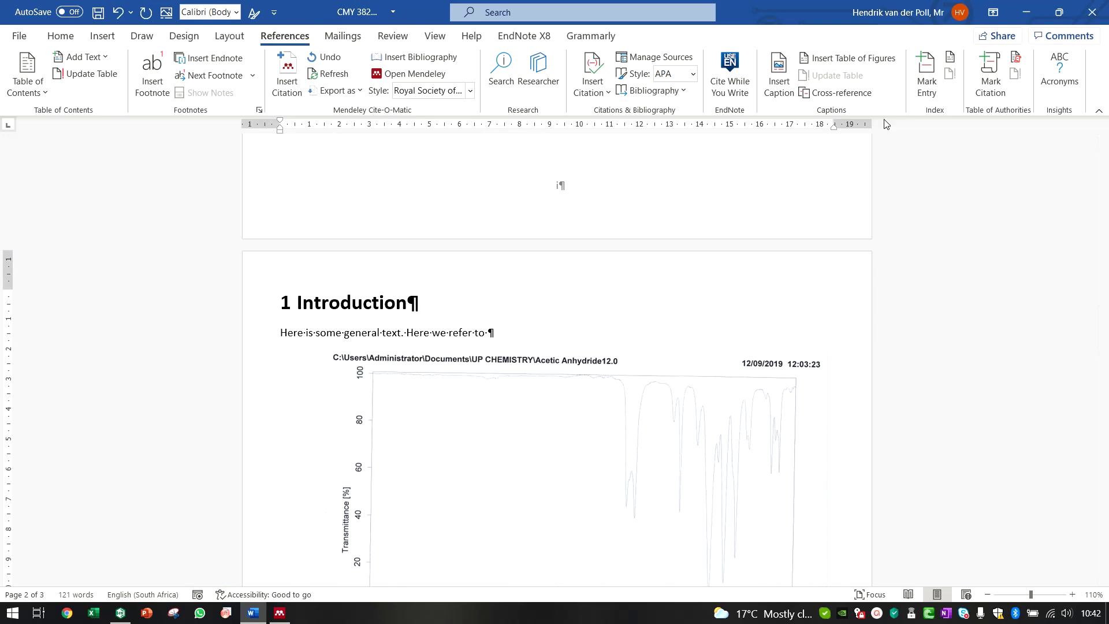
left_click(861, 98)
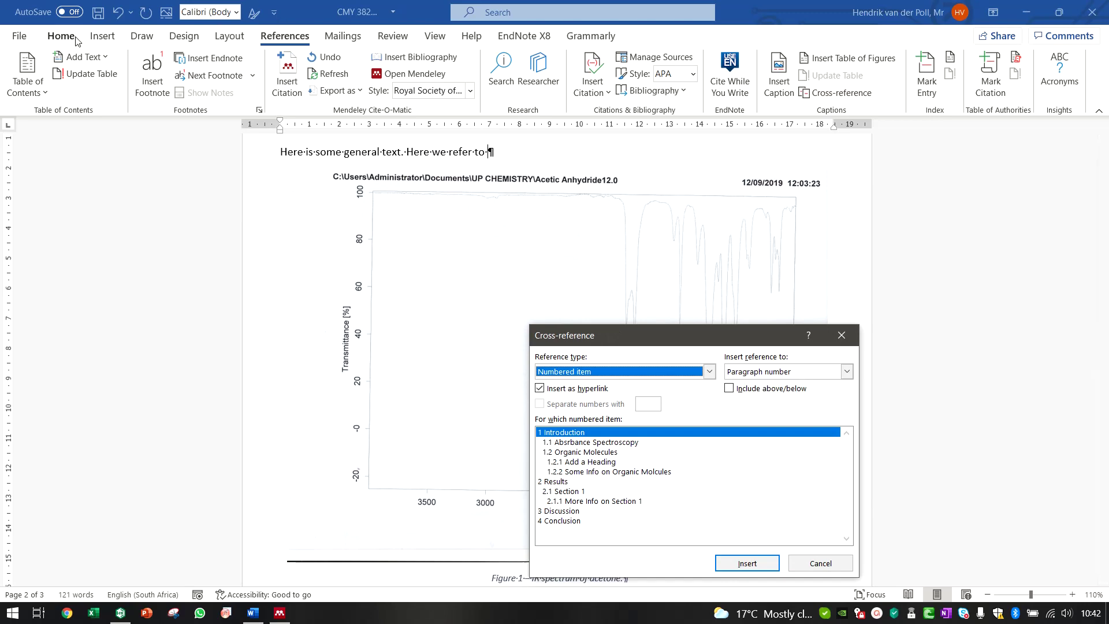
left_click(841, 335)
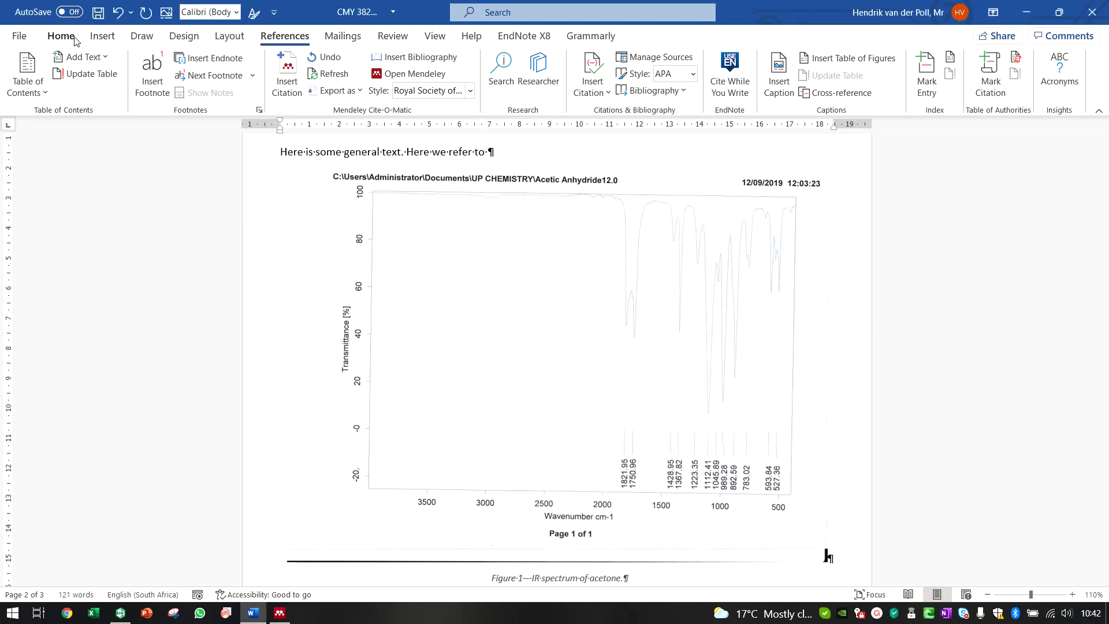
Step: Insert a Figure 1 cross-reference showing only label and number
left_click(62, 36)
left_click(285, 36)
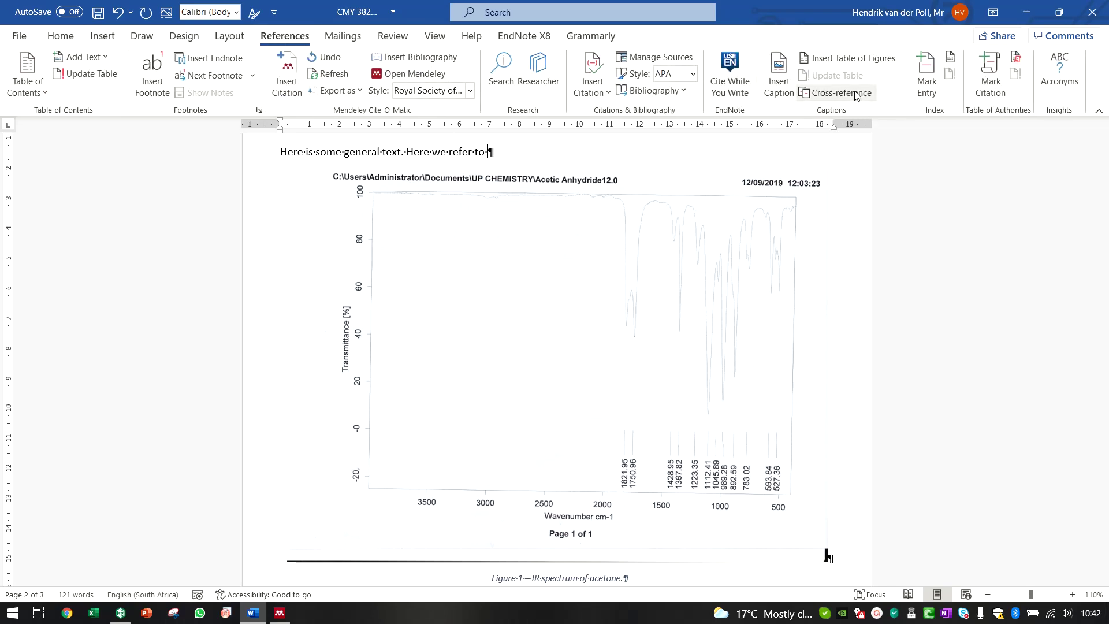
left_click(857, 95)
left_click(709, 372)
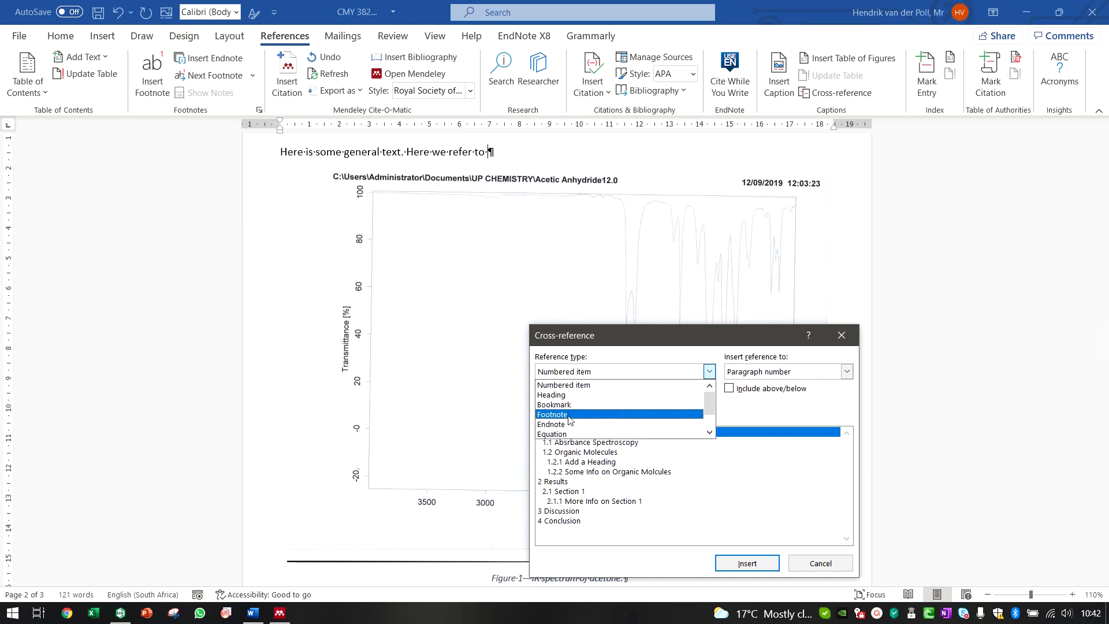
left_click(573, 434)
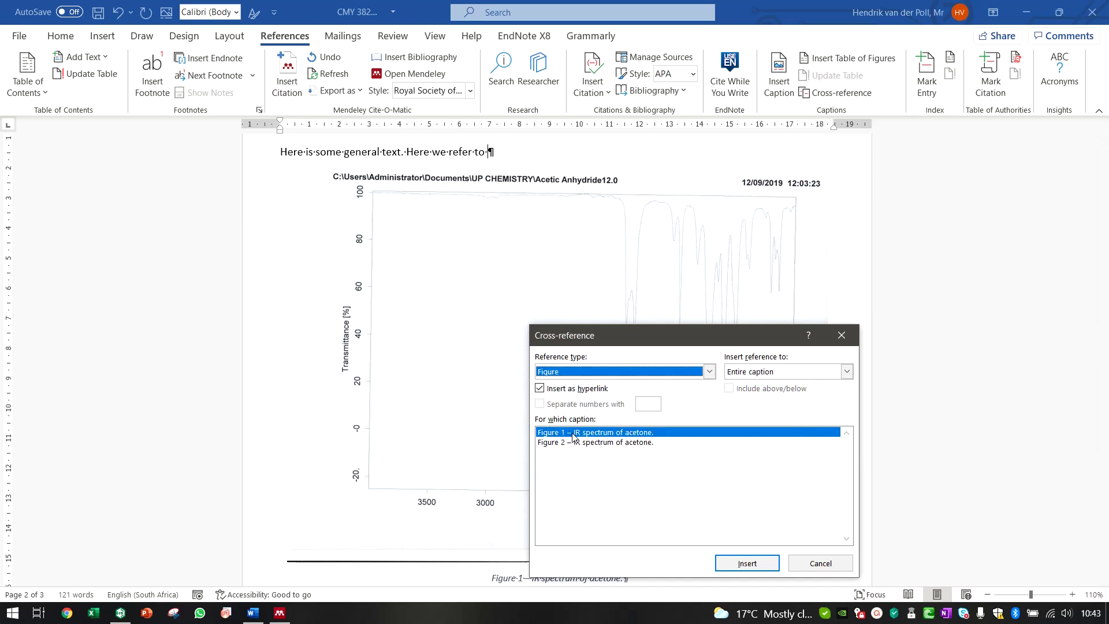
left_click(630, 457)
left_click(623, 433)
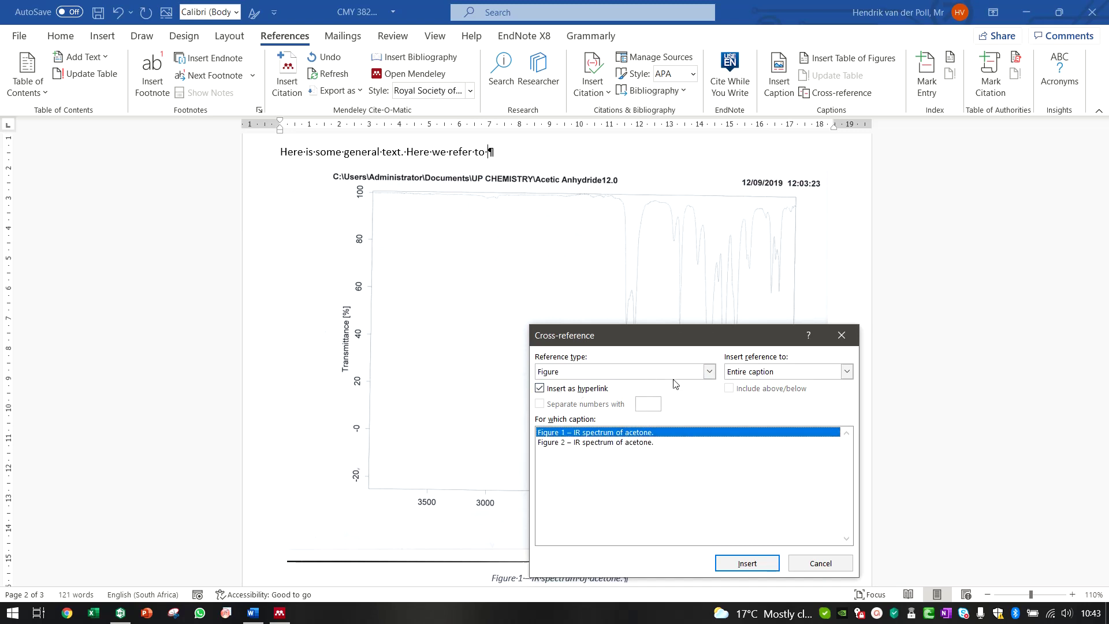
left_click(779, 371)
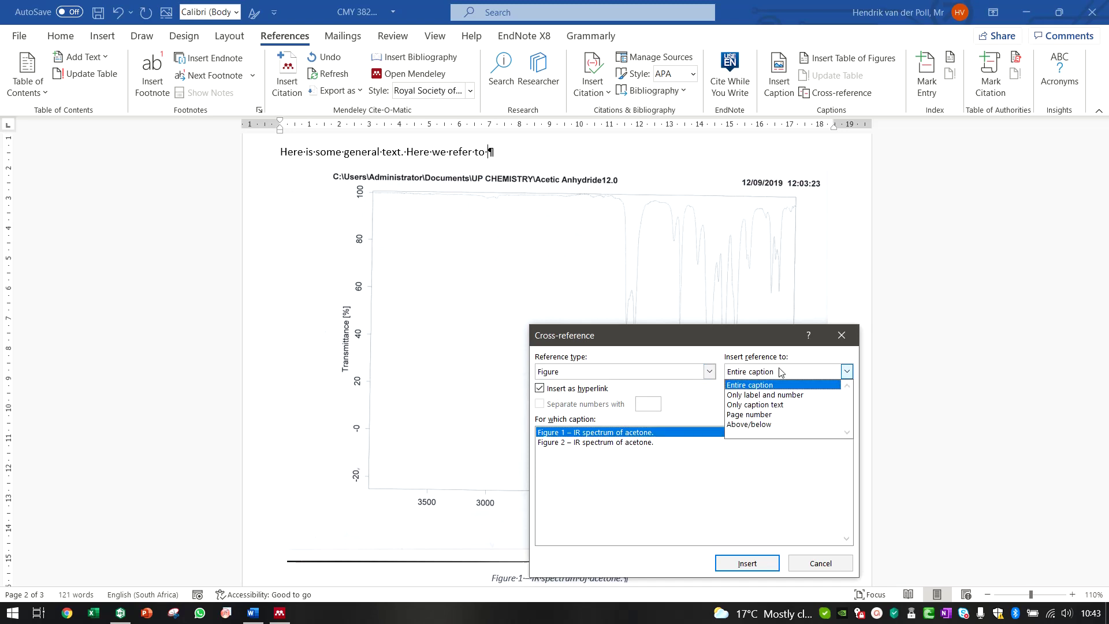
left_click(790, 396)
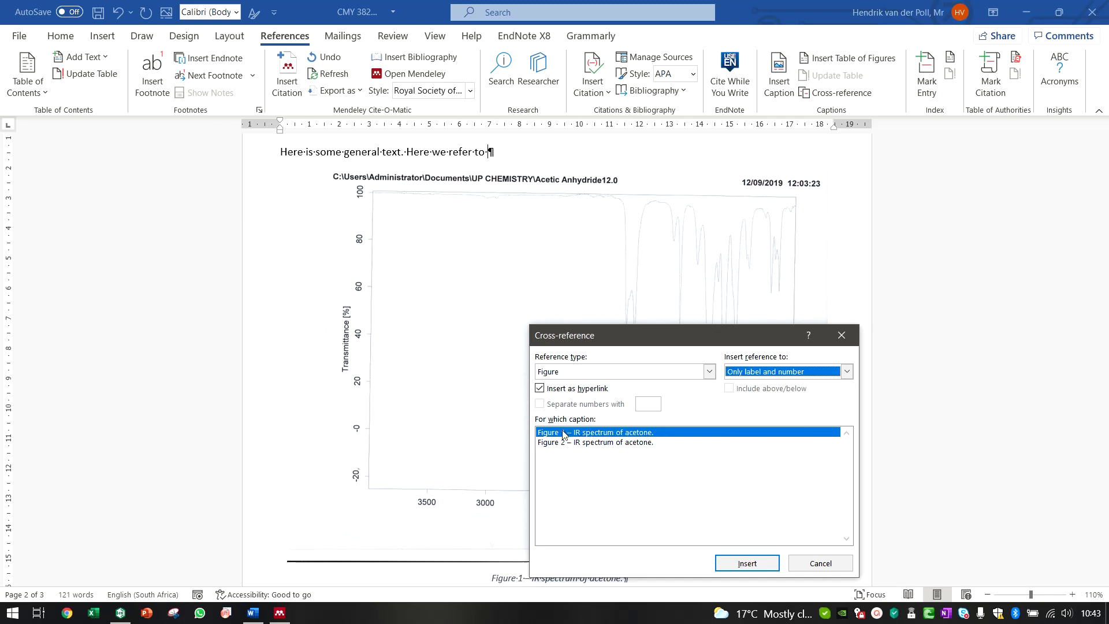
left_click(745, 563)
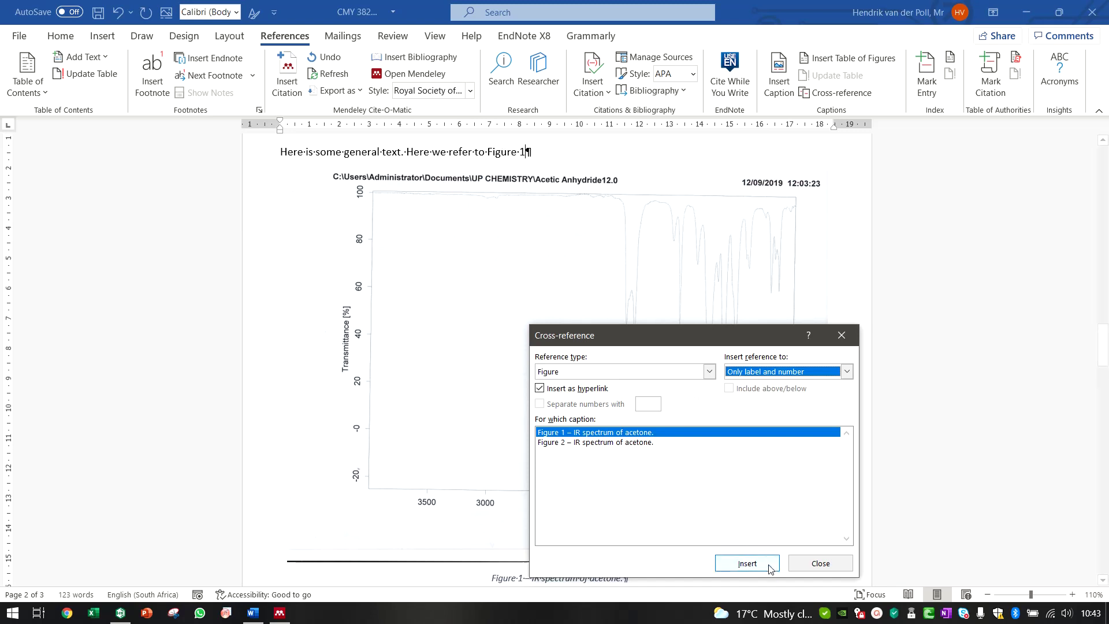
left_click(817, 564)
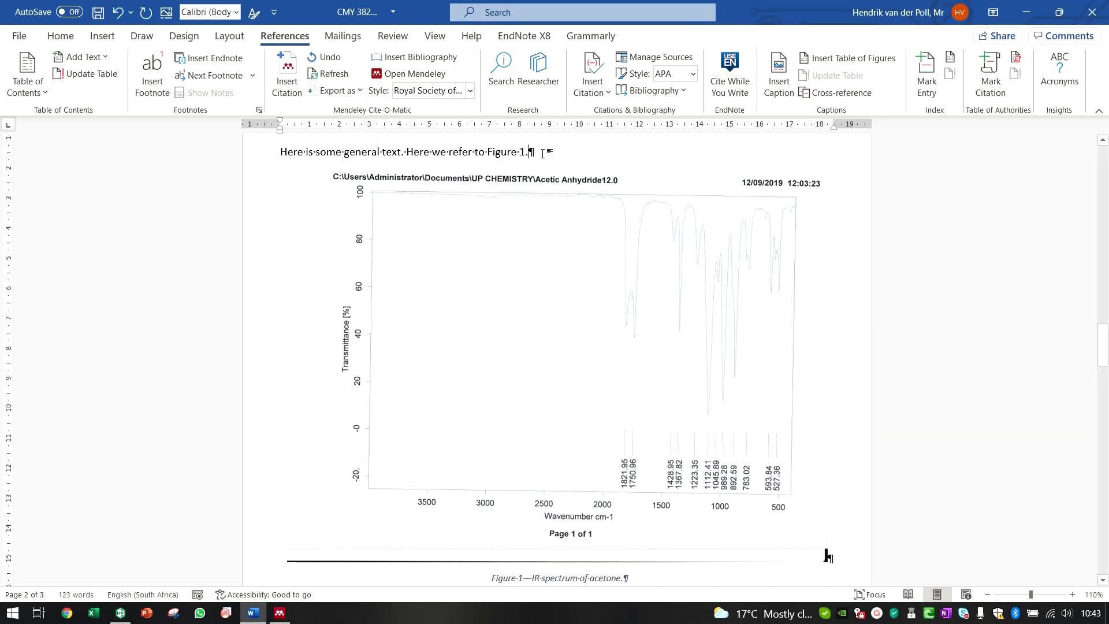
Step: Check the inserted reference in the sentence 'Here we refer to Figure 1.'
double_click(498, 154)
scroll(512, 171, "up", 4)
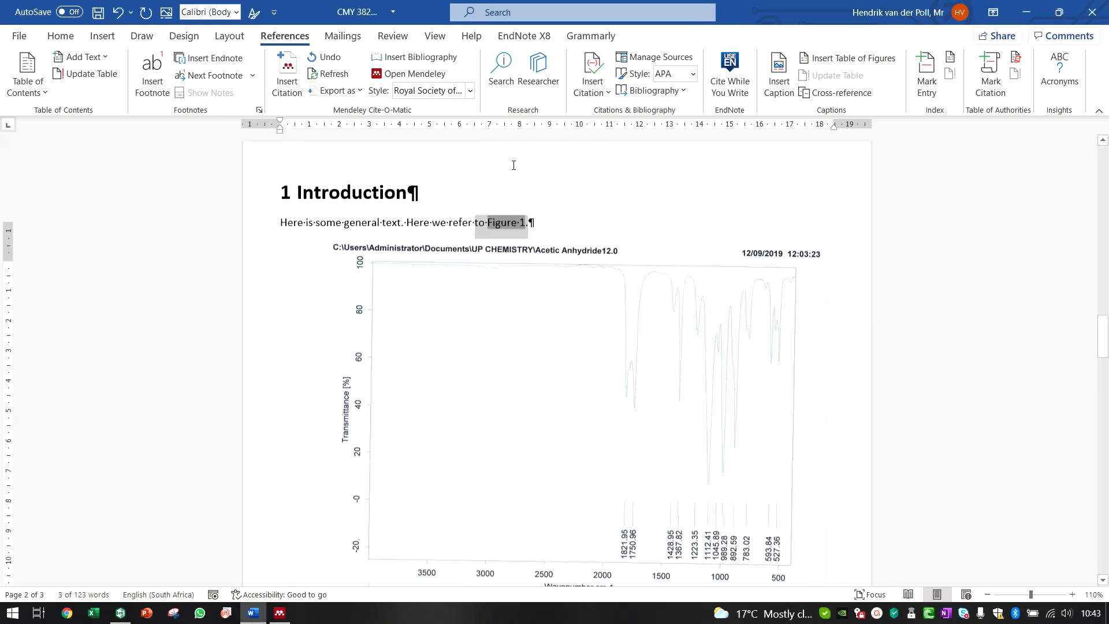
left_click(296, 273)
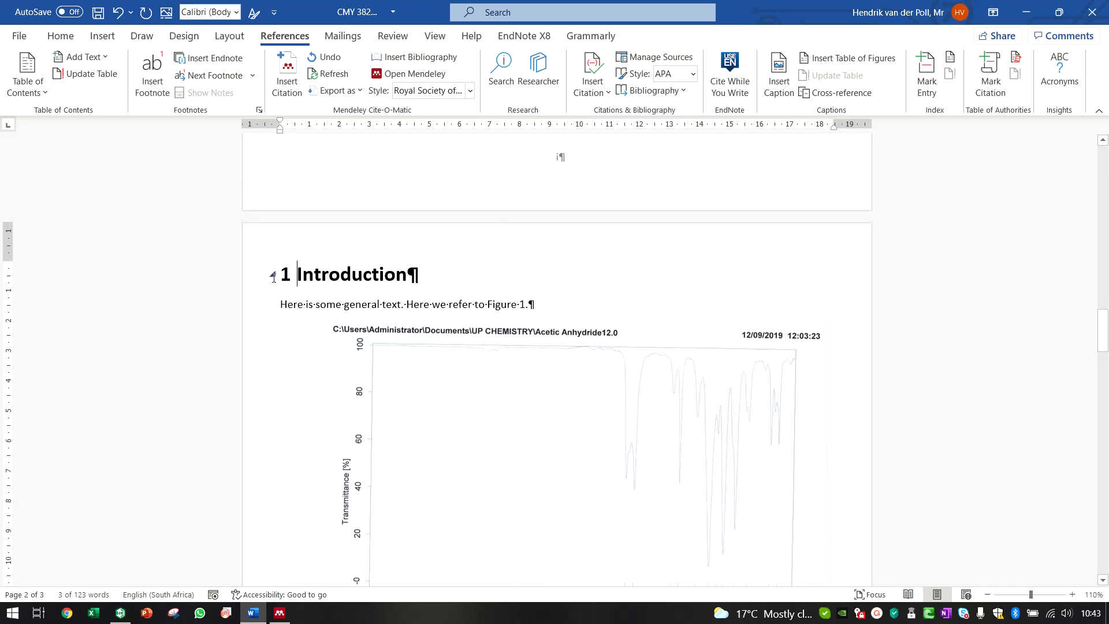
left_click(286, 275)
double_click(522, 304)
left_click_drag(468, 306, 542, 310)
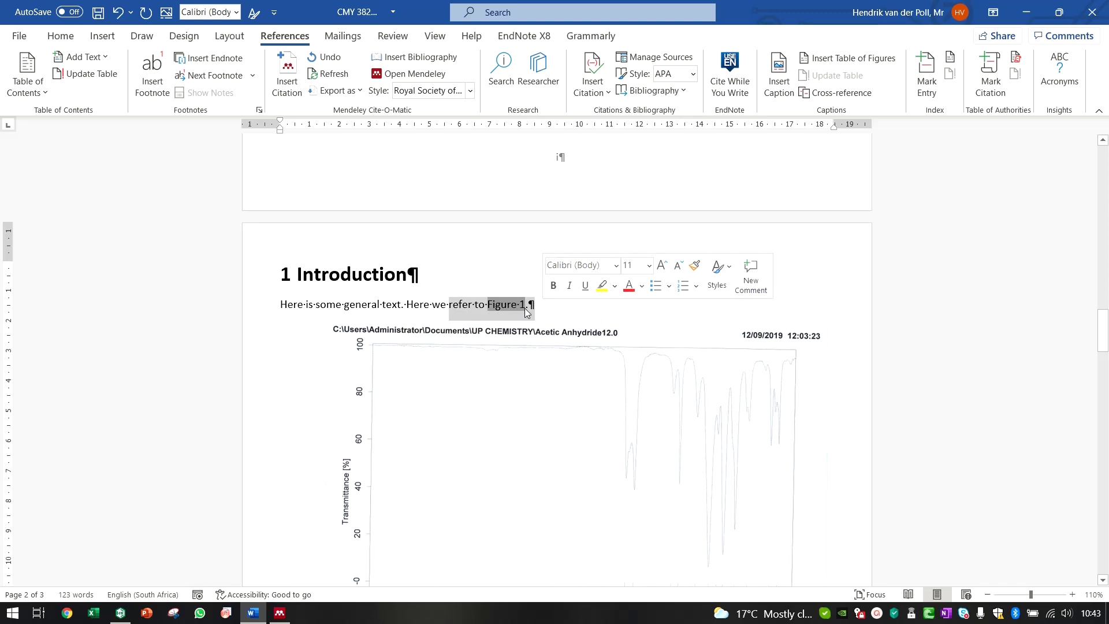
left_click(551, 306)
scroll(555, 294, "down", 8)
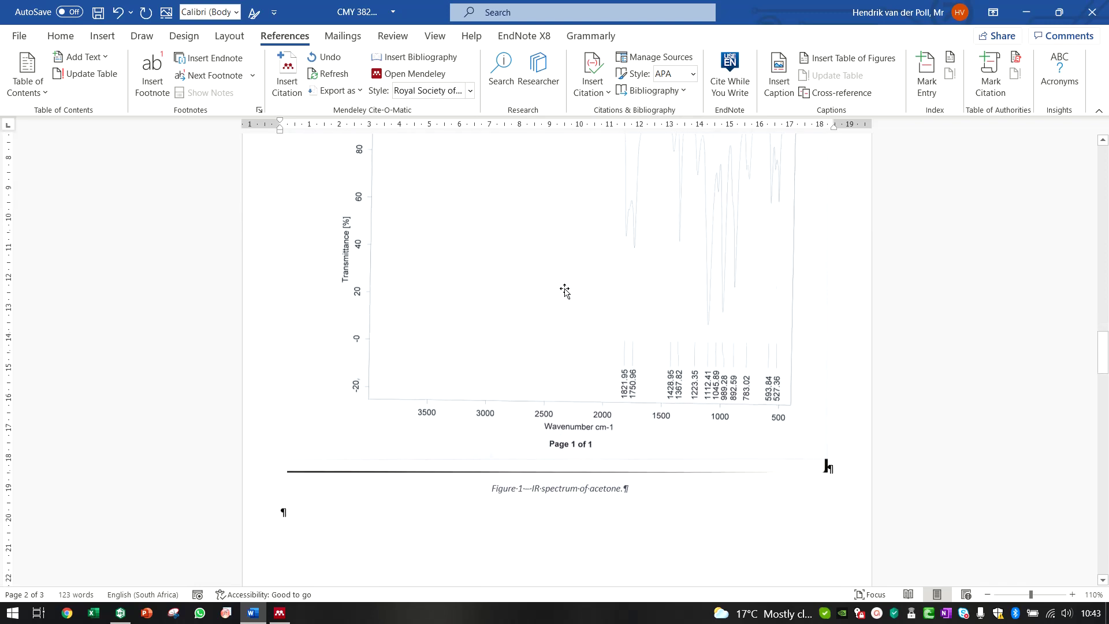
scroll(558, 283, "up", 9)
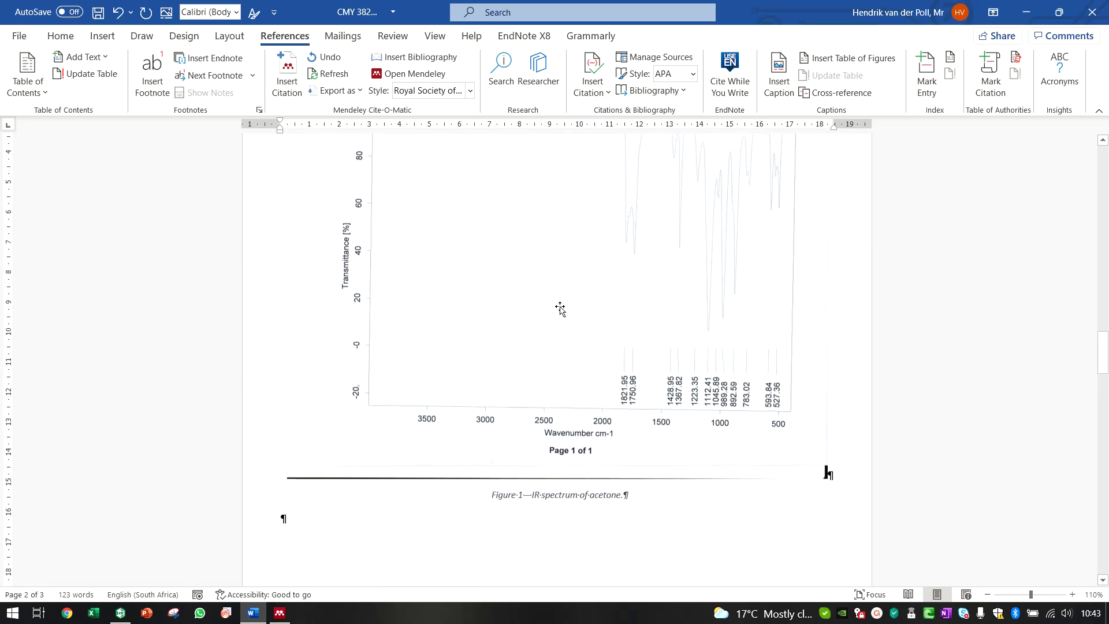
scroll(563, 307, "down", 4)
scroll(555, 266, "up", 4)
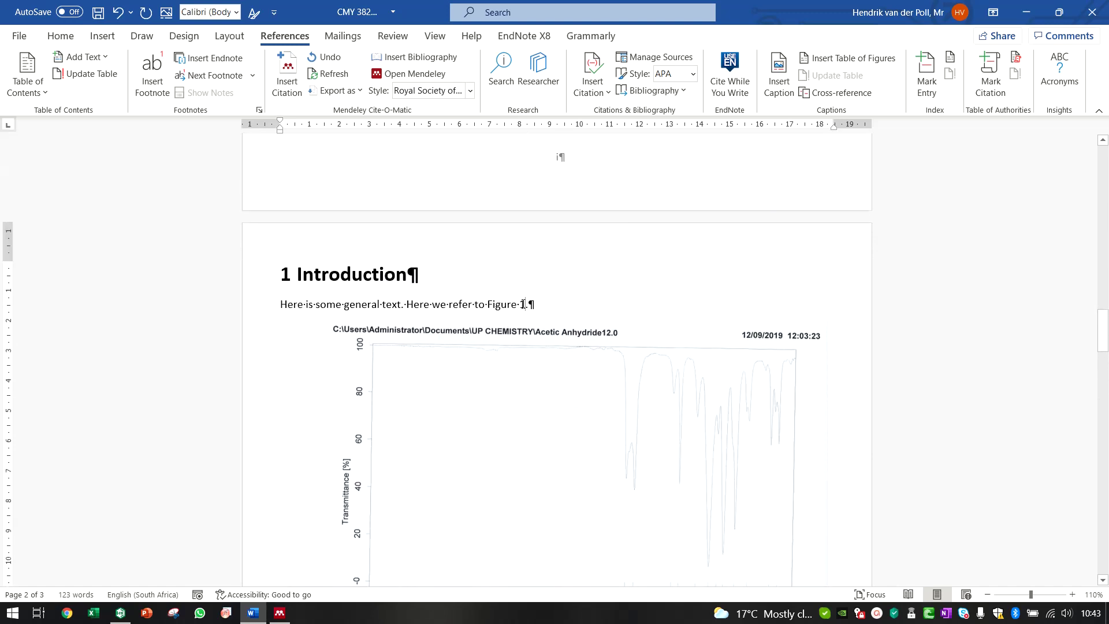
scroll(527, 297, "down", 5)
scroll(516, 456, "up", 9)
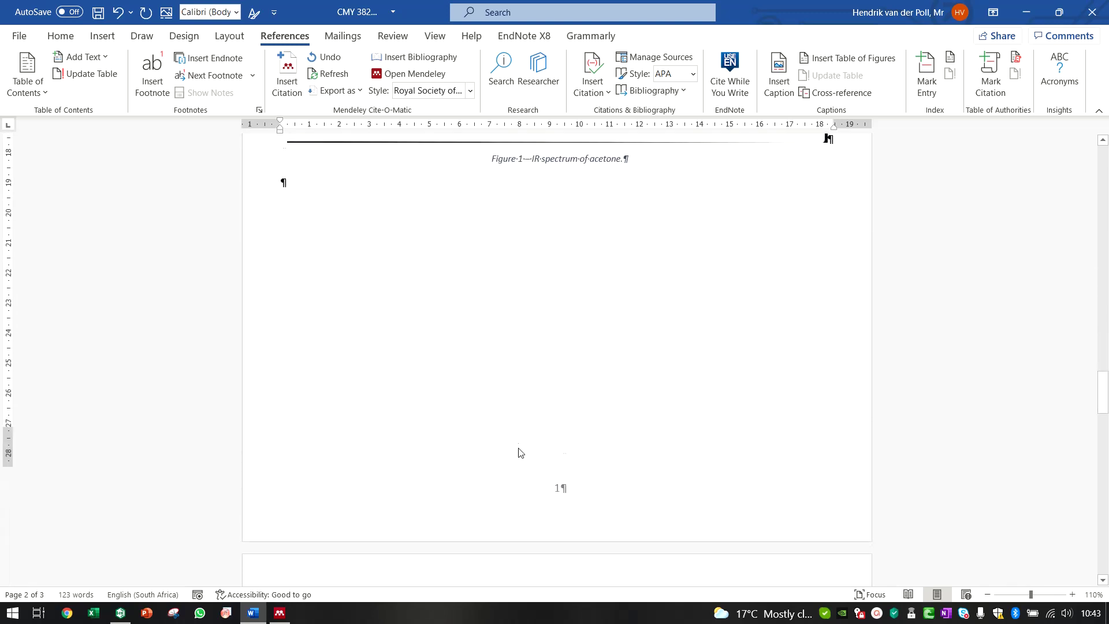
scroll(535, 422, "down", 11)
Step: Add empty paragraphs above the Introduction text, then undo the change
scroll(552, 353, "up", 2)
triple_click(552, 314)
scroll(552, 314, "up", 9)
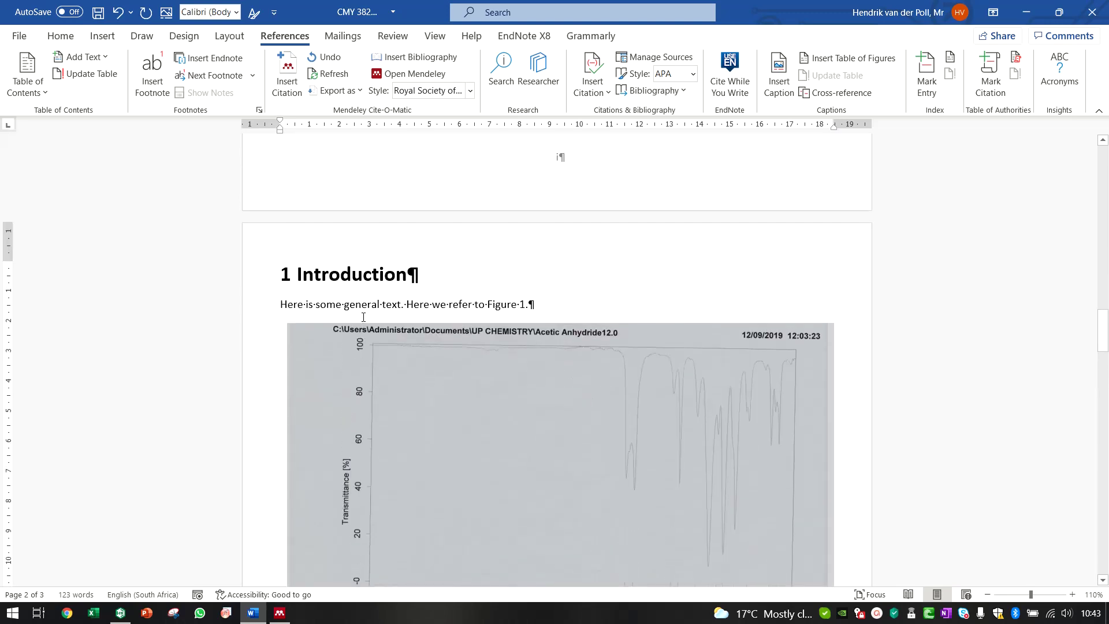
left_click(278, 304)
key("Return")
key("Return")
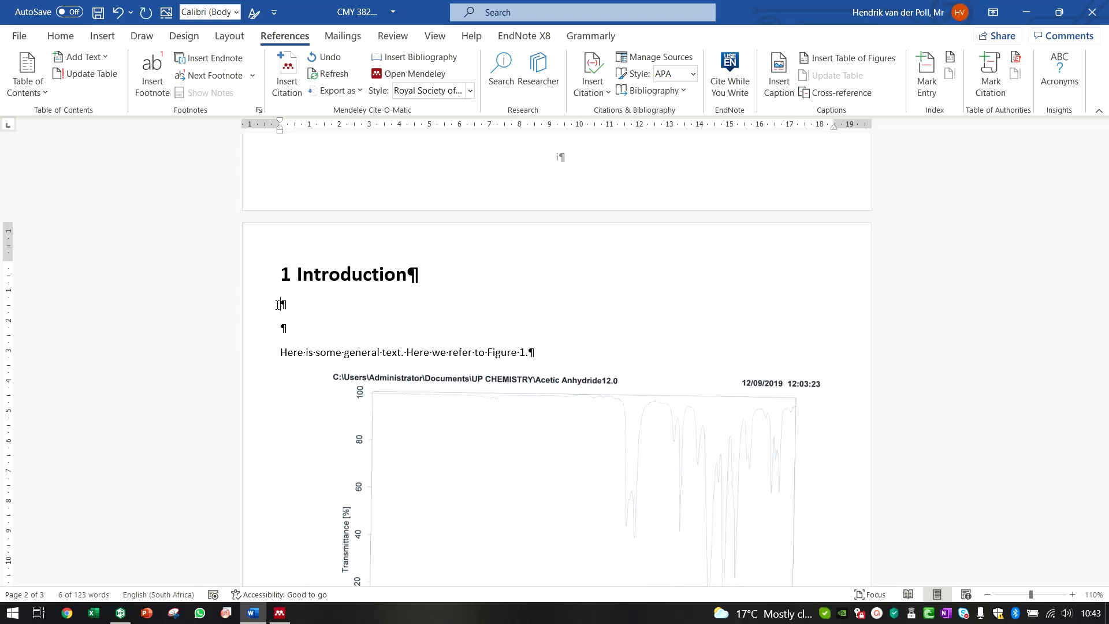
scroll(277, 304, "down", 7)
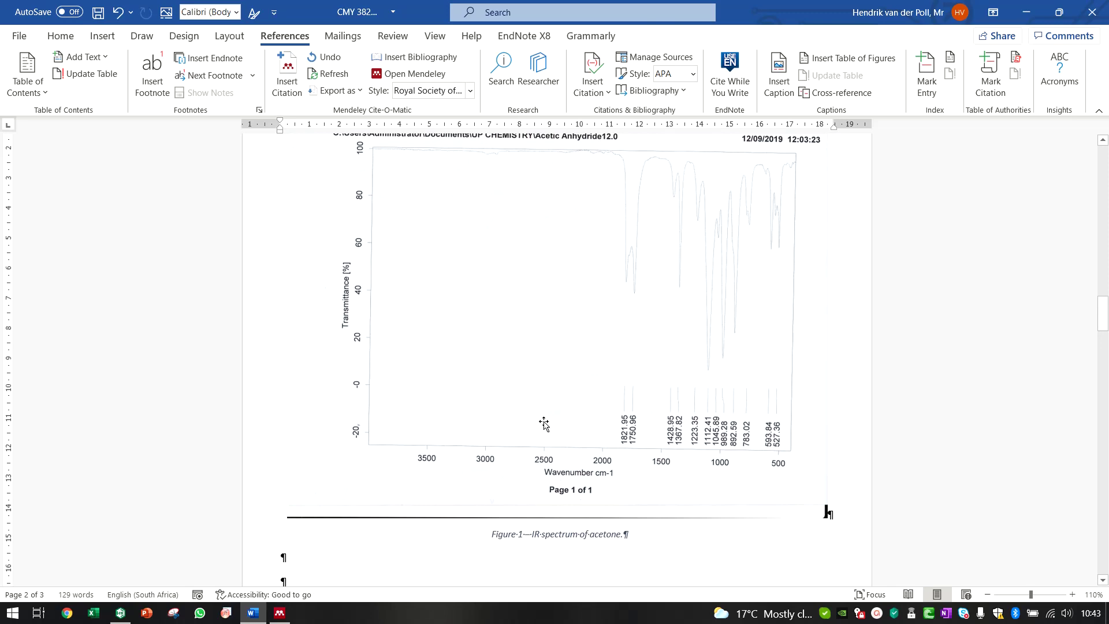
scroll(543, 424, "down", 6)
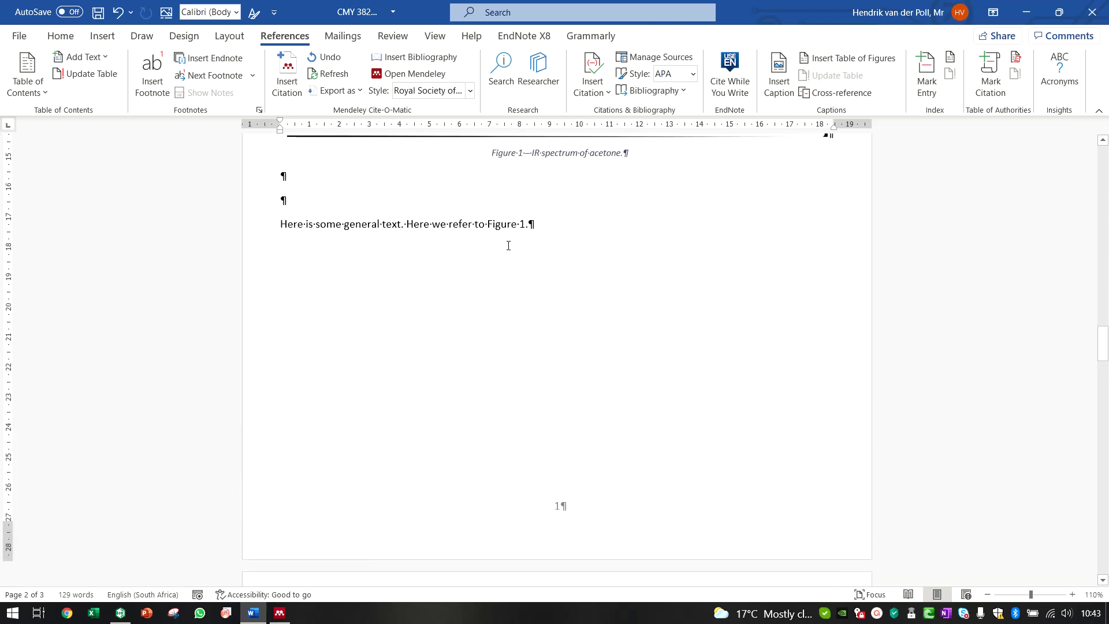
key("ctrl+z")
key("ctrl+z")
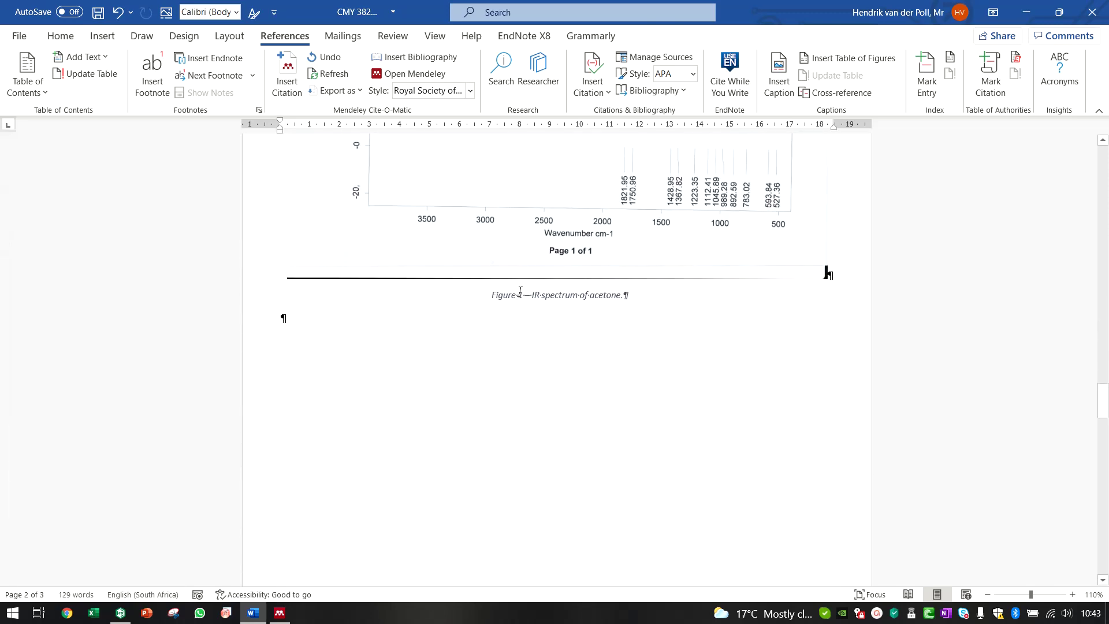
Step: Update the caption number fields so the captions read Figure 2 and Figure 3
right_click(518, 292)
left_click(477, 288)
left_click_drag(476, 288, 628, 297)
right_click(517, 292)
left_click(557, 389)
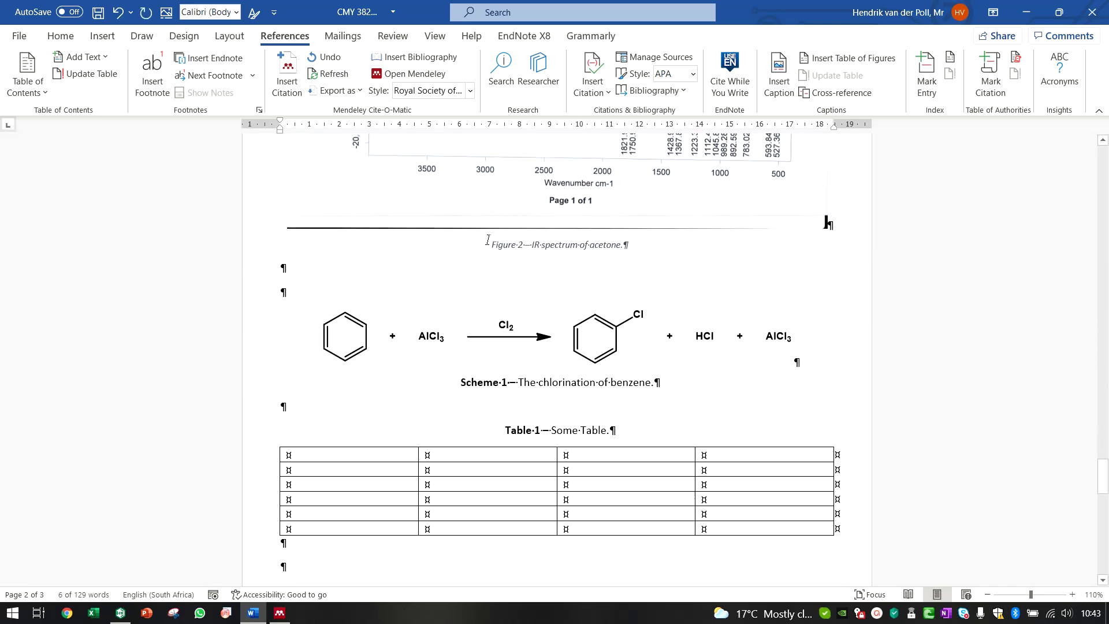
right_click(509, 247)
left_click(569, 350)
scroll(565, 322, "up", 9)
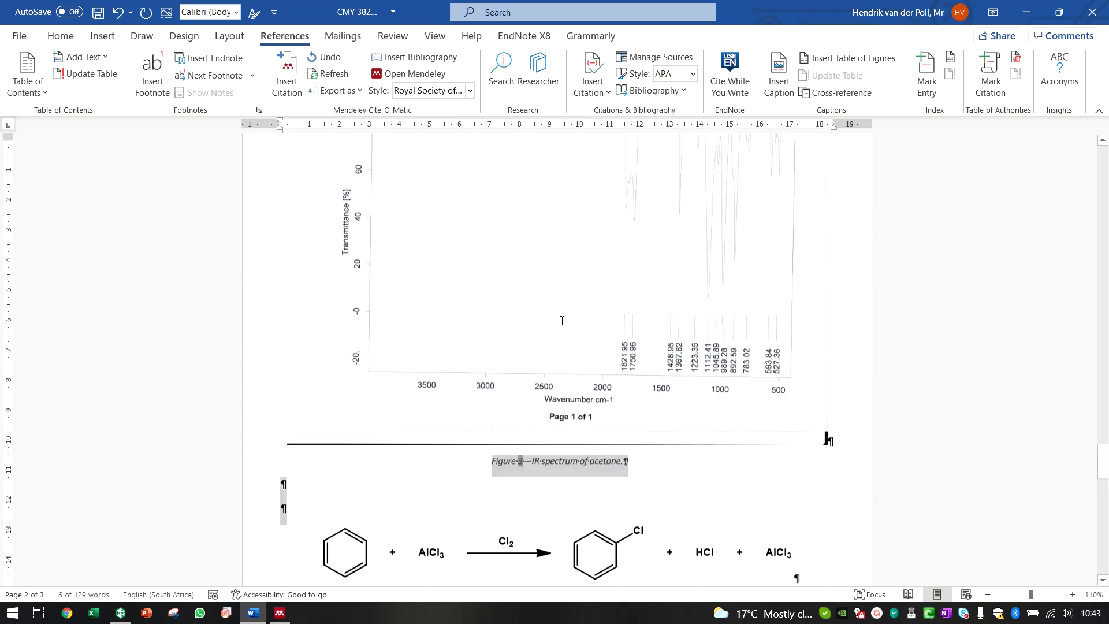
Step: Update every field in the document, rebuilding the entire table of contents
key("ctrl+a")
right_click(549, 546)
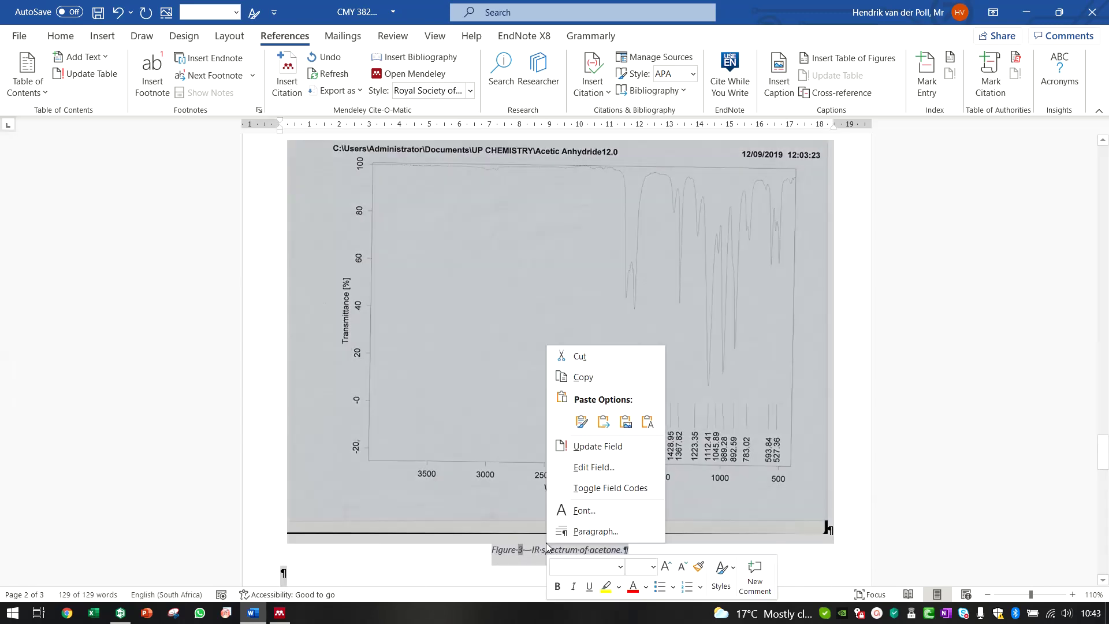
left_click(592, 447)
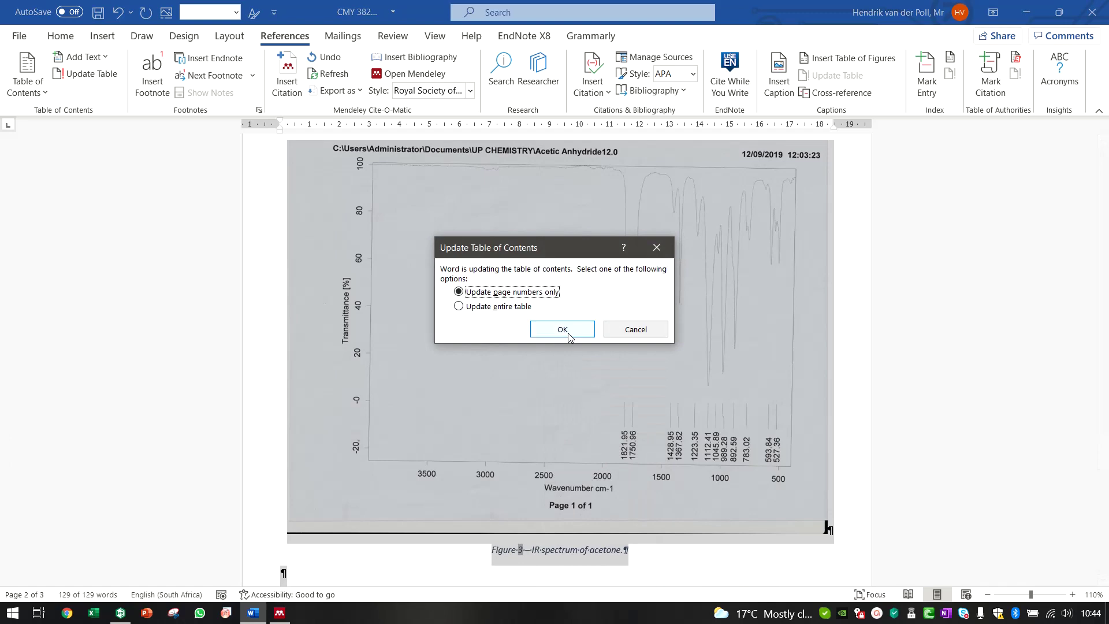
left_click(496, 306)
left_click(561, 329)
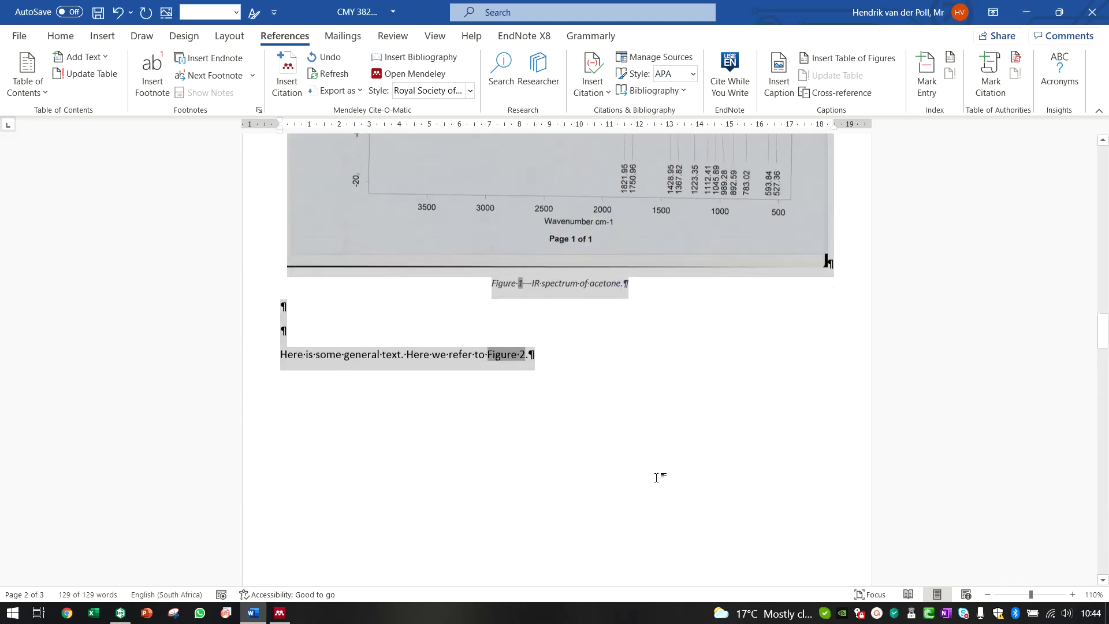
scroll(659, 480, "down", 3)
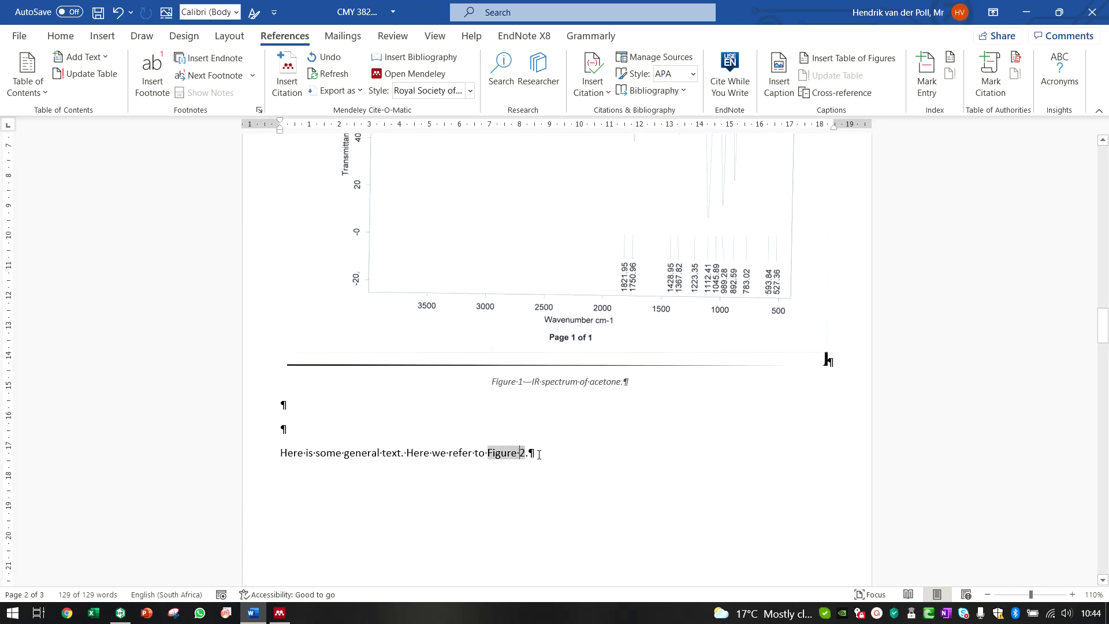
scroll(604, 461, "up", 5)
scroll(825, 424, "down", 4)
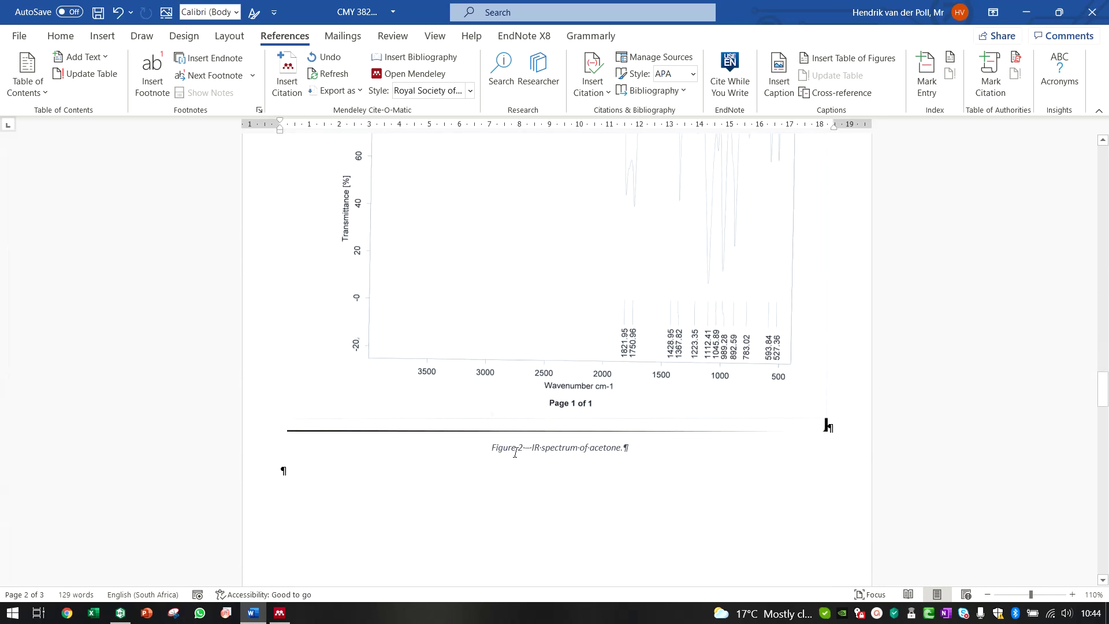
scroll(575, 462, "up", 3)
scroll(581, 462, "up", 5)
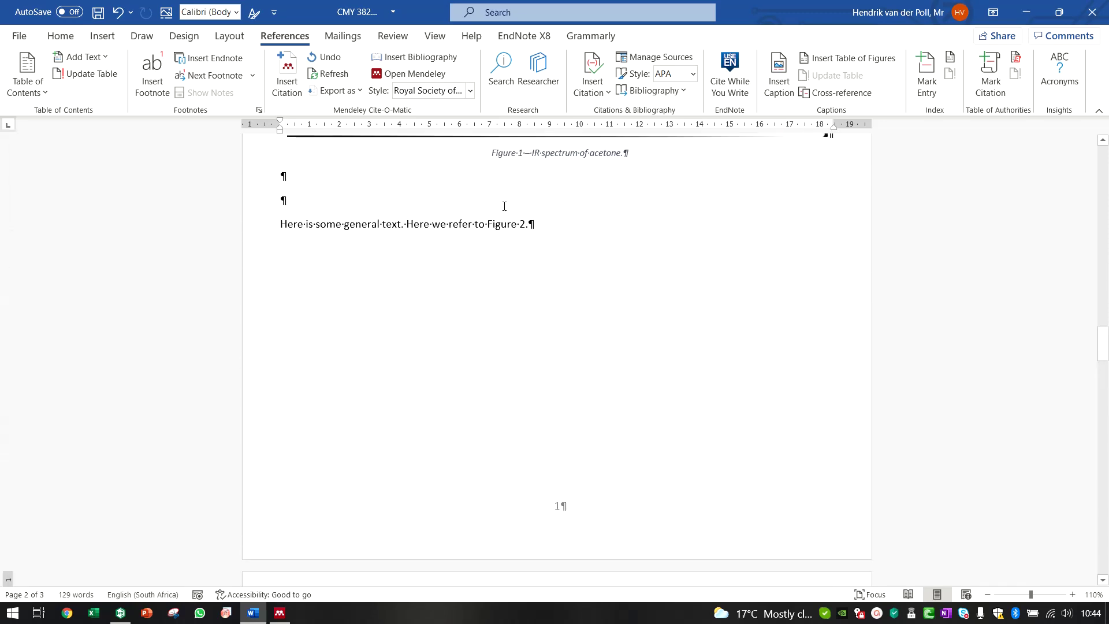
Step: Delete the typed 'Scheme 1' label and remove bold from 'The'
scroll(825, 463, "up", 3)
scroll(569, 289, "down", 10)
scroll(565, 289, "down", 5)
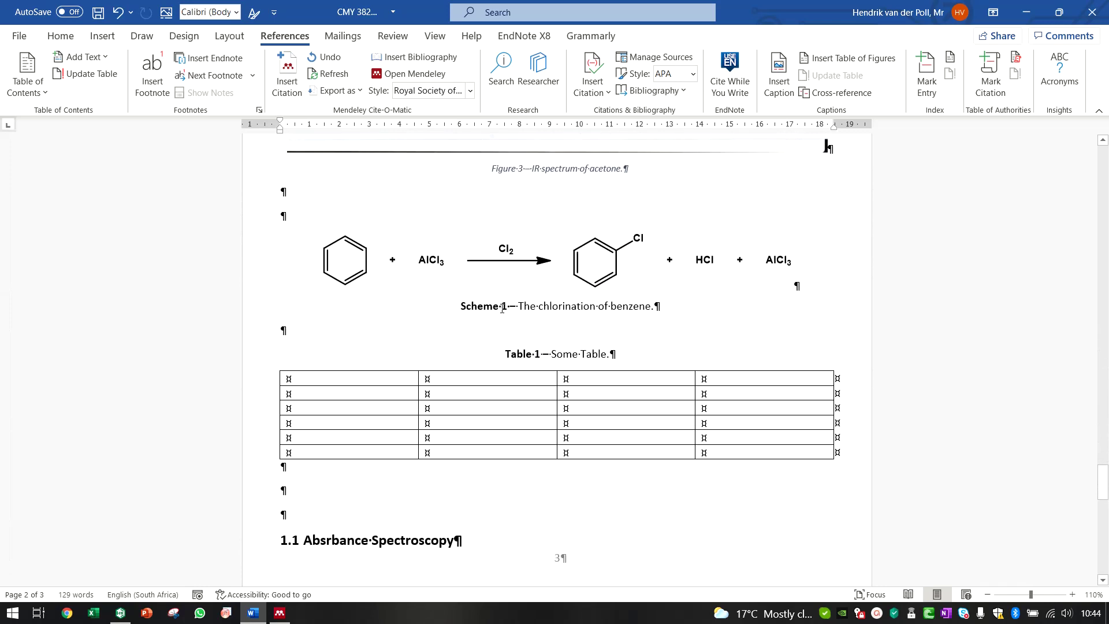
left_click_drag(522, 309, 431, 312)
key("BackSpace")
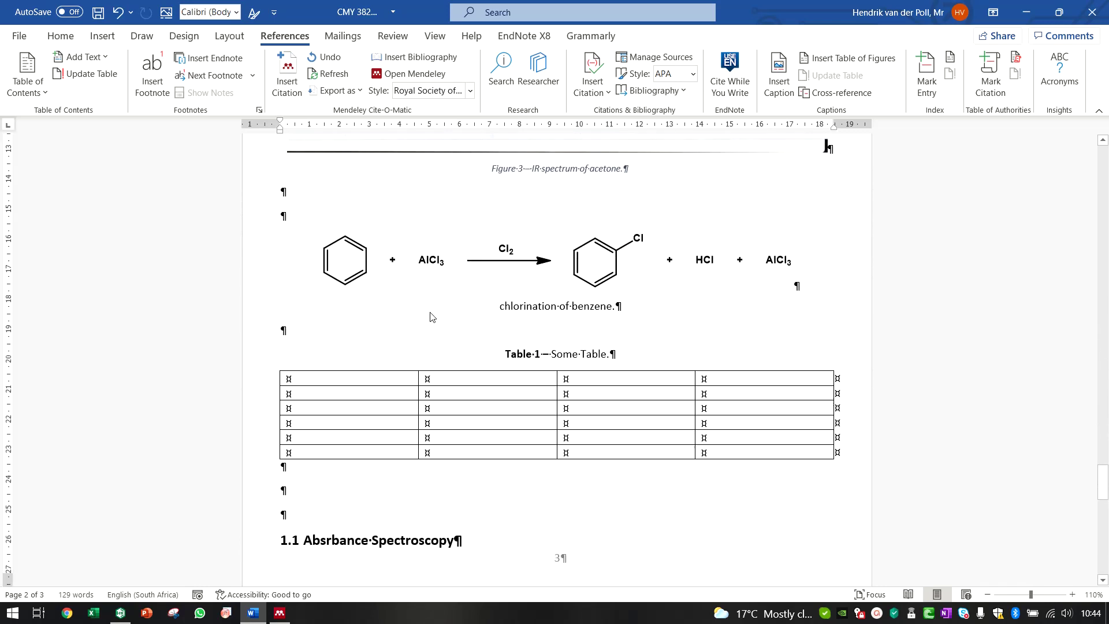
type("The")
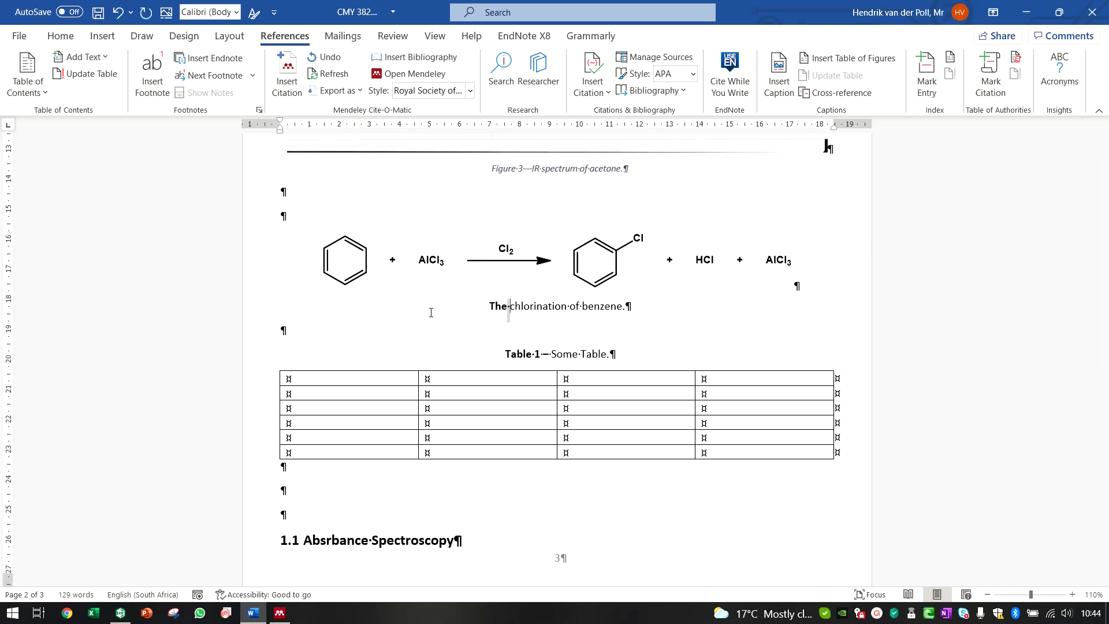
key("shift+Left")
key("shift+Left")
key("shift+Left")
key("ctrl+b")
left_click(468, 281)
Step: Insert an auto-numbered Scheme 1 caption label and centre the caption
left_click(478, 305)
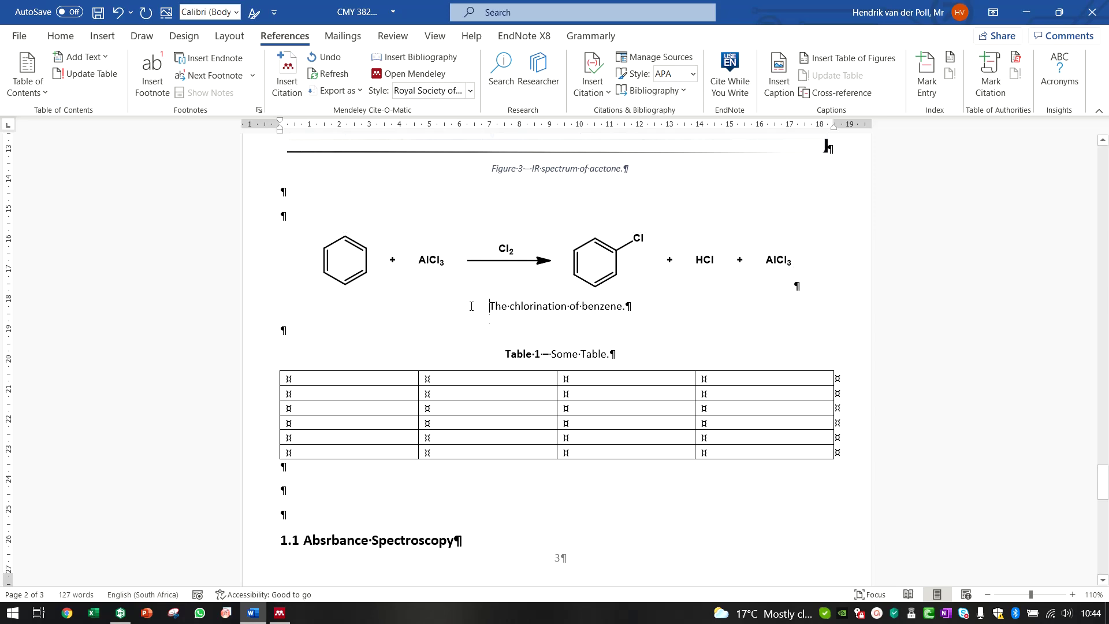
left_click(168, 12)
left_click(670, 281)
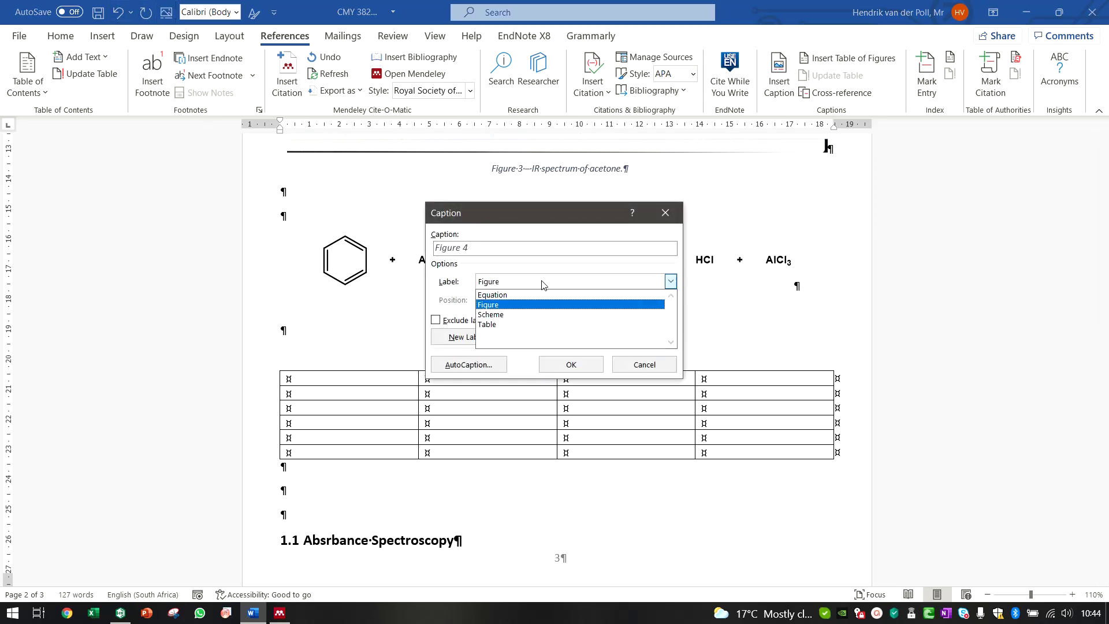
left_click(521, 315)
left_click(574, 365)
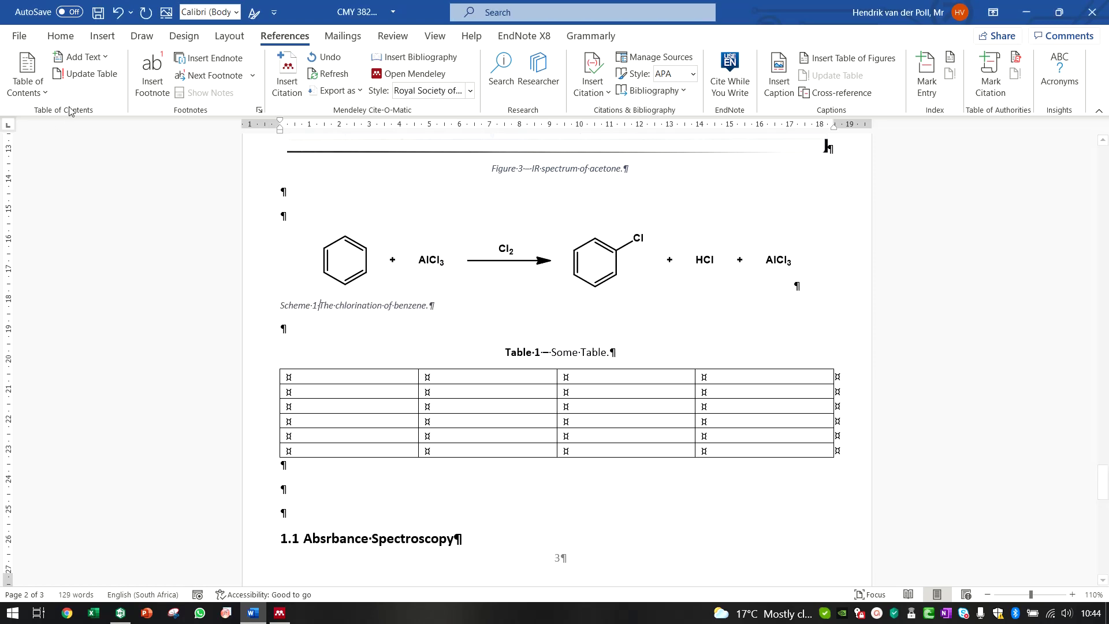
left_click(61, 36)
left_click(364, 87)
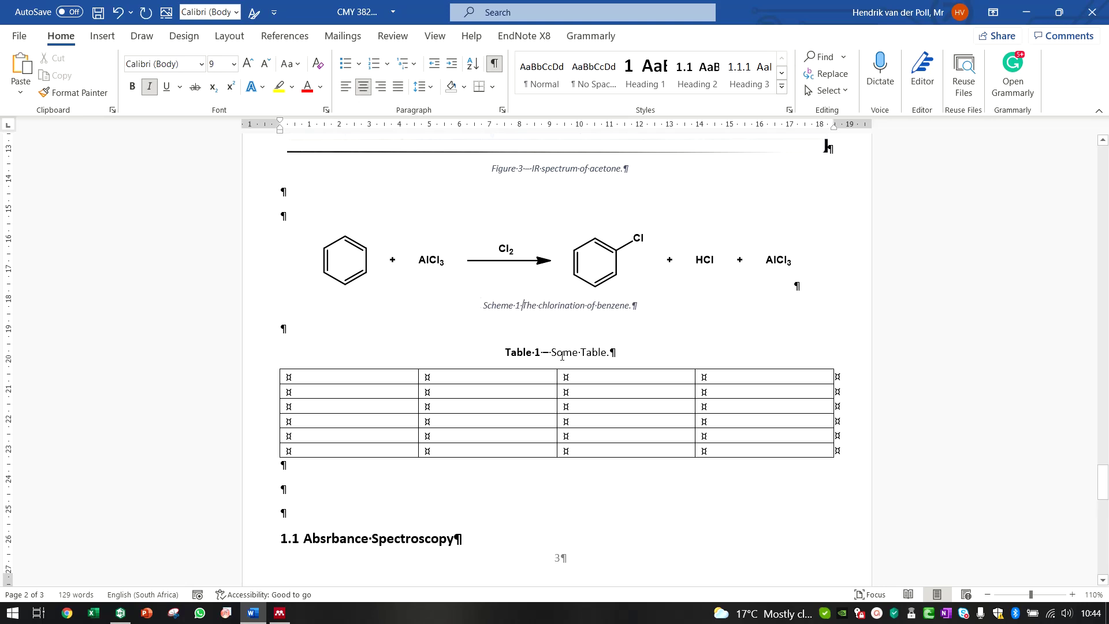
Step: Replace the typed 'Table 1' with a centred, auto-numbered Table label without chapter numbers
left_click_drag(549, 354, 480, 349)
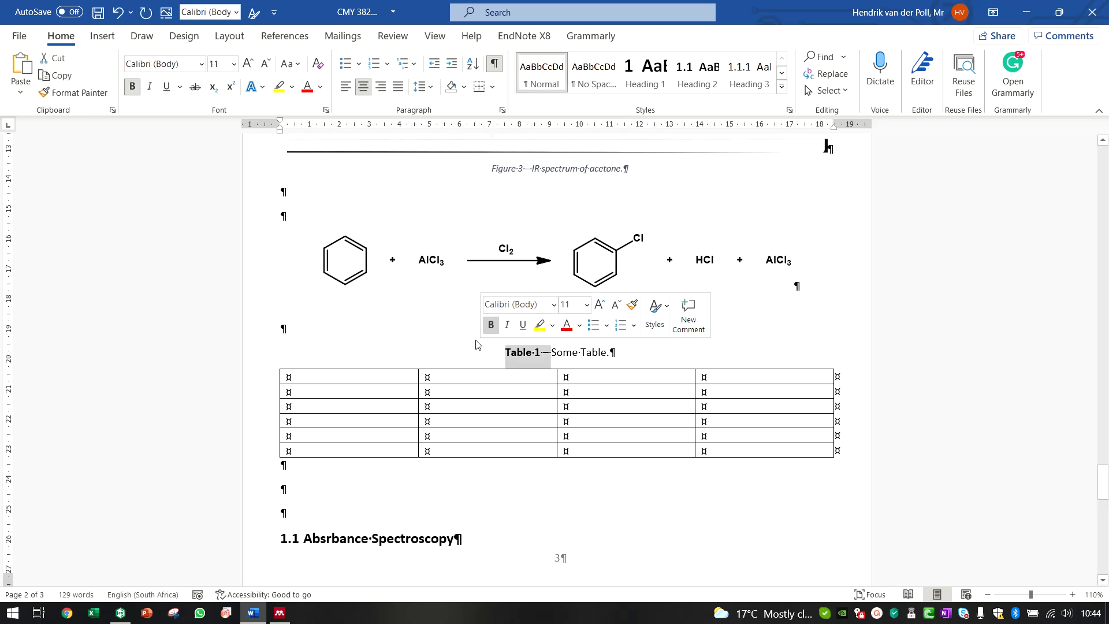
key("Delete")
left_click(166, 13)
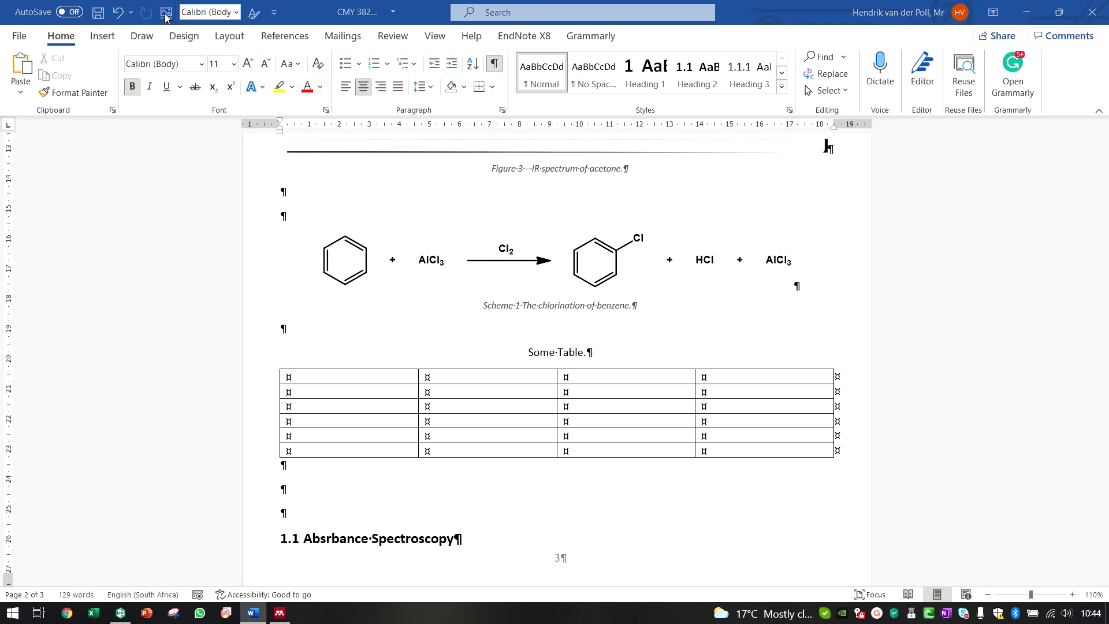
left_click(548, 286)
left_click(546, 324)
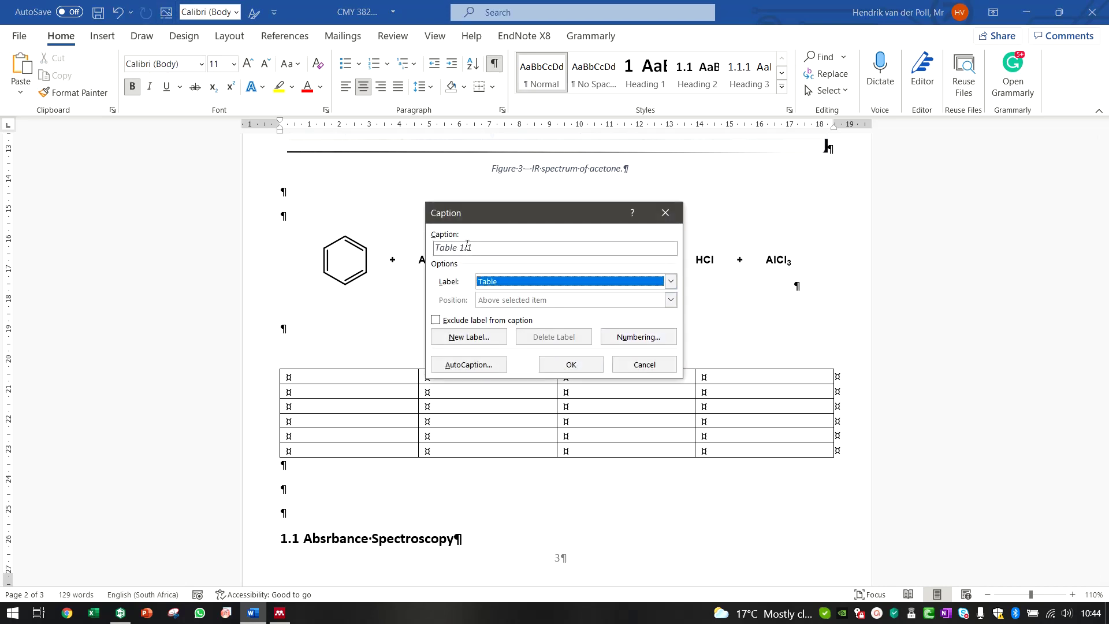
left_click(639, 337)
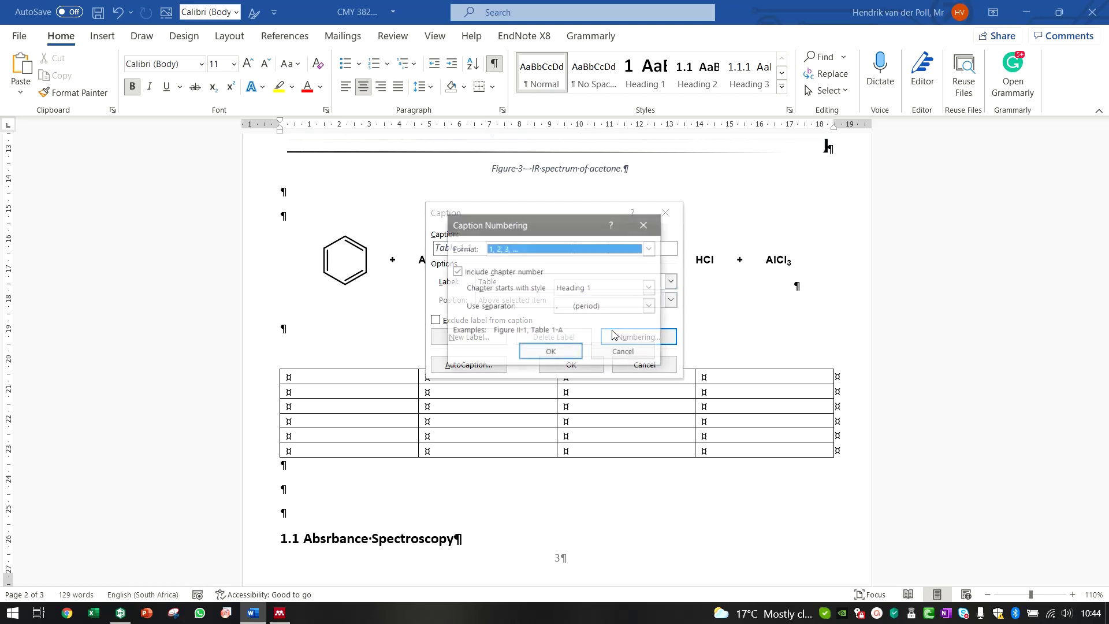
left_click(483, 274)
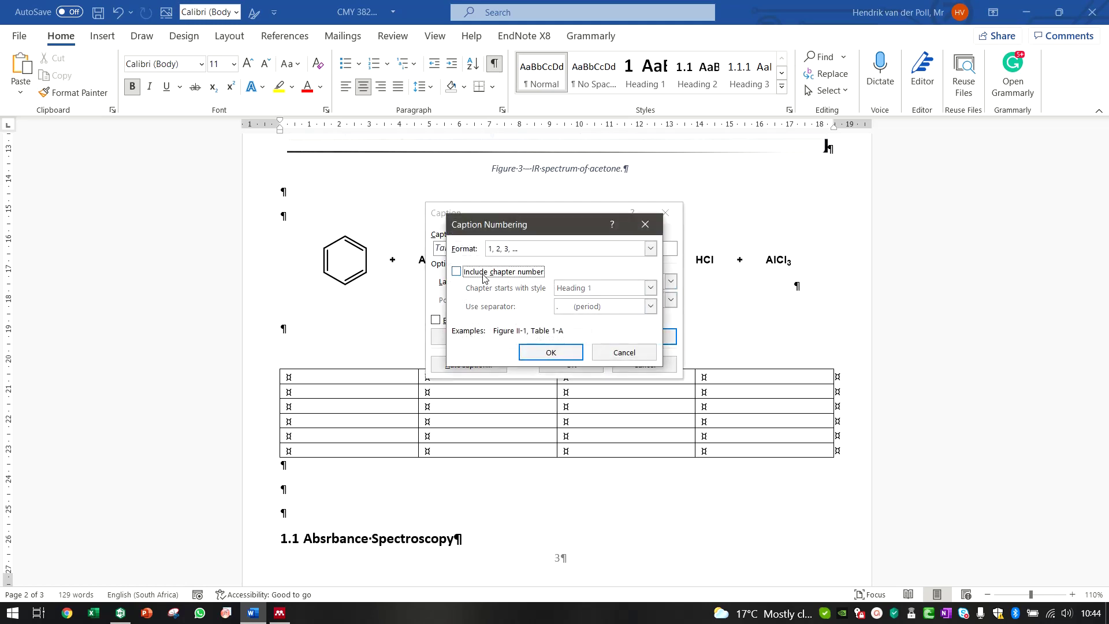
left_click(550, 354)
left_click(571, 364)
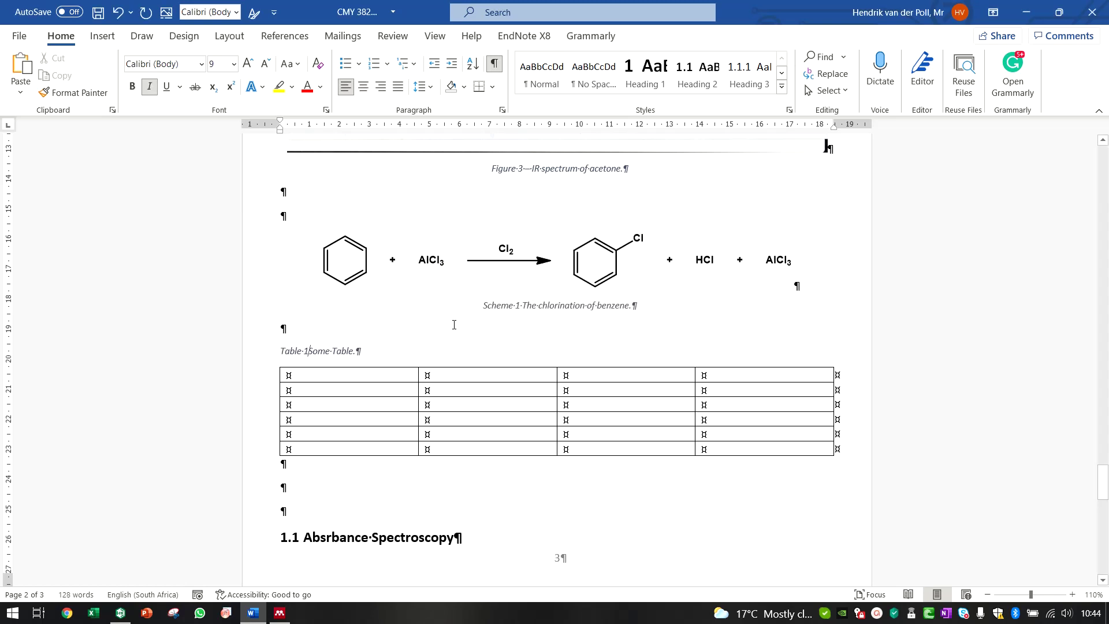
left_click(364, 87)
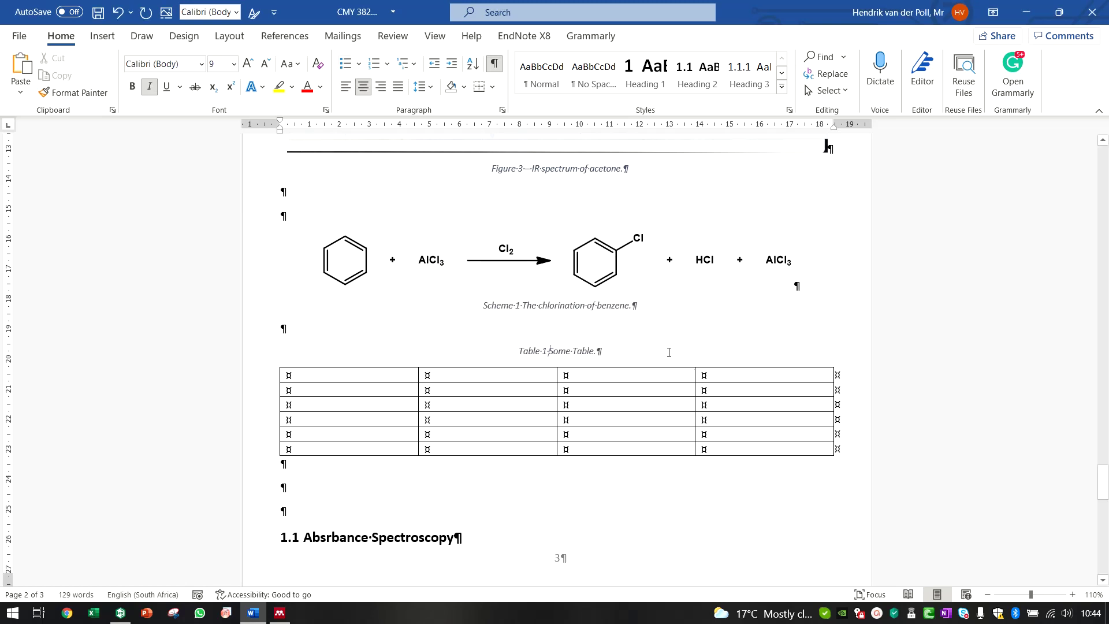
Step: Select the Table 1 caption text and open the Caption style for modification
left_click_drag(658, 351, 545, 355)
left_click_drag(644, 345, 471, 347)
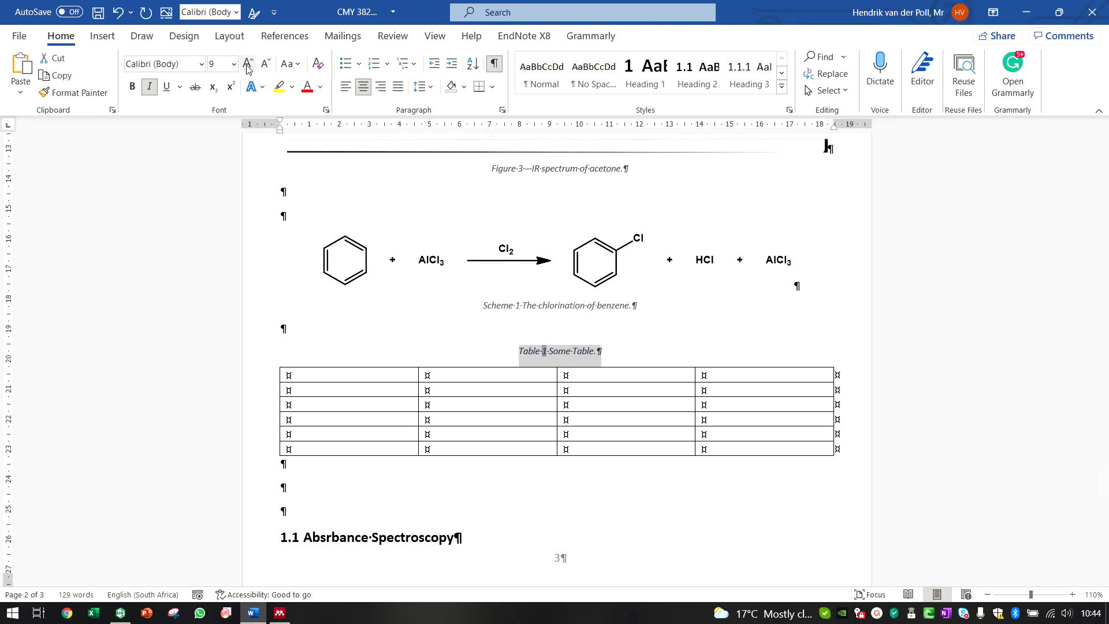
left_click(784, 91)
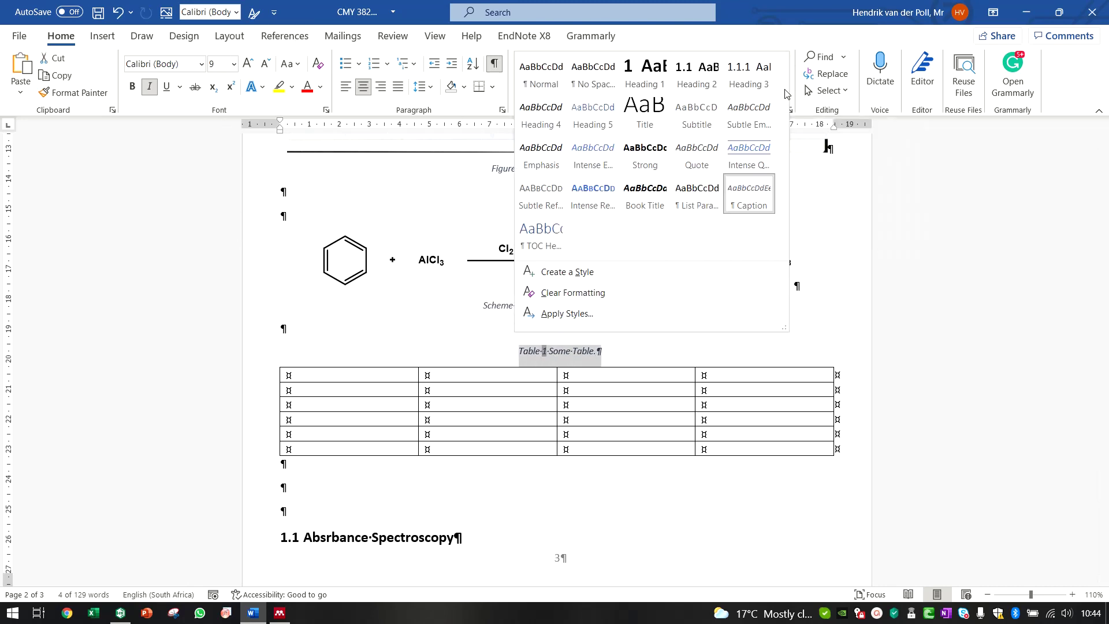
right_click(749, 199)
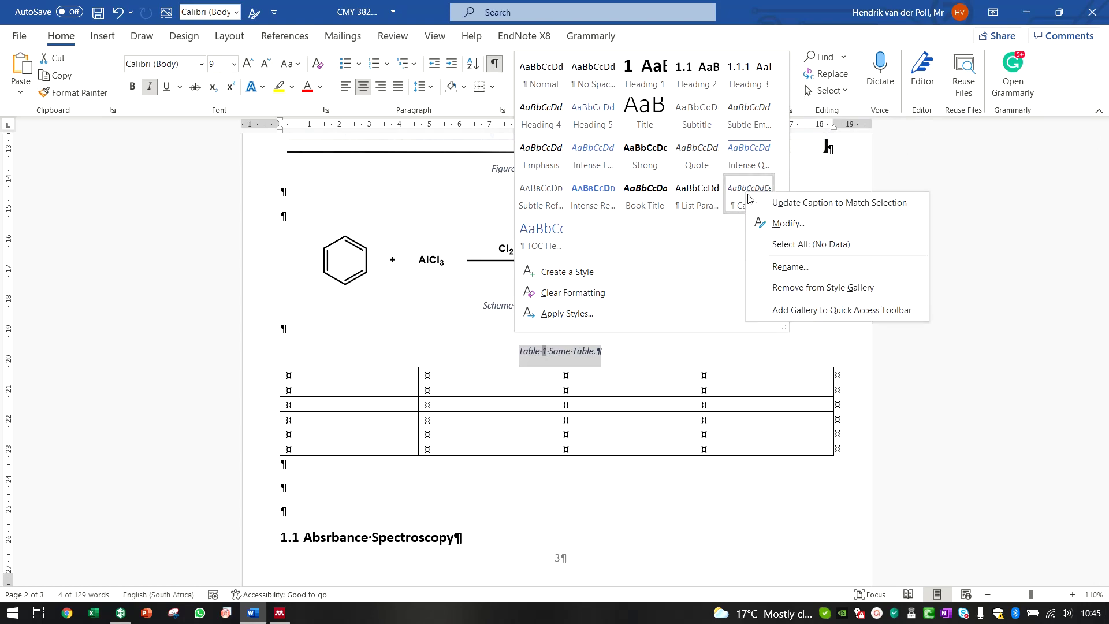
left_click(777, 225)
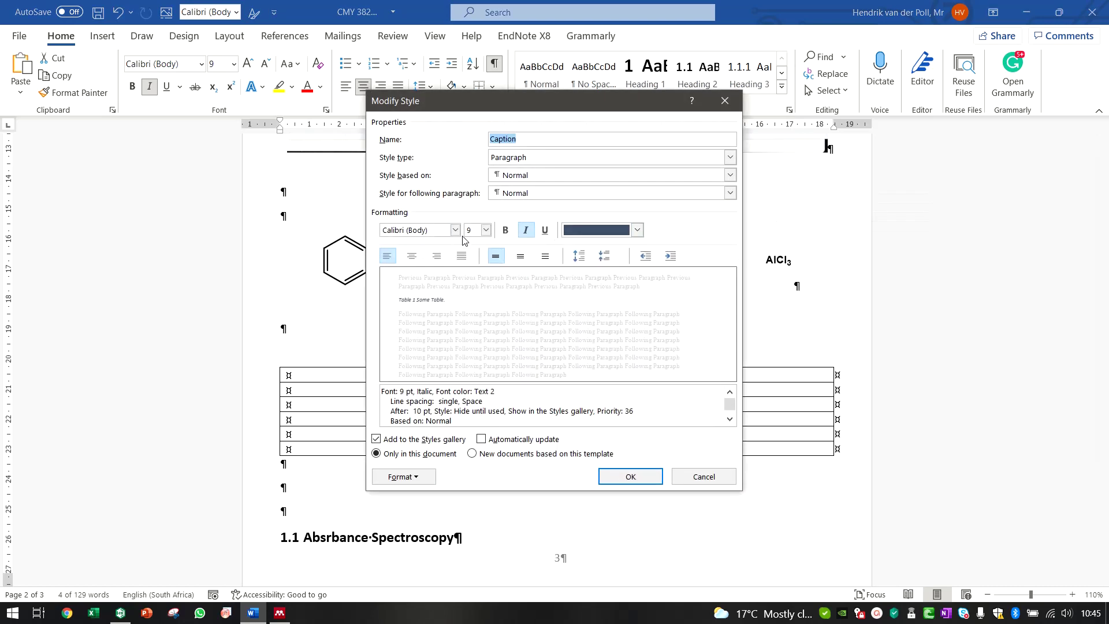
Step: Set the Caption style to Automatic colour, bold, not italic, 11 pt
left_click(637, 230)
left_click(601, 247)
left_click(526, 230)
left_click(505, 231)
left_click(485, 231)
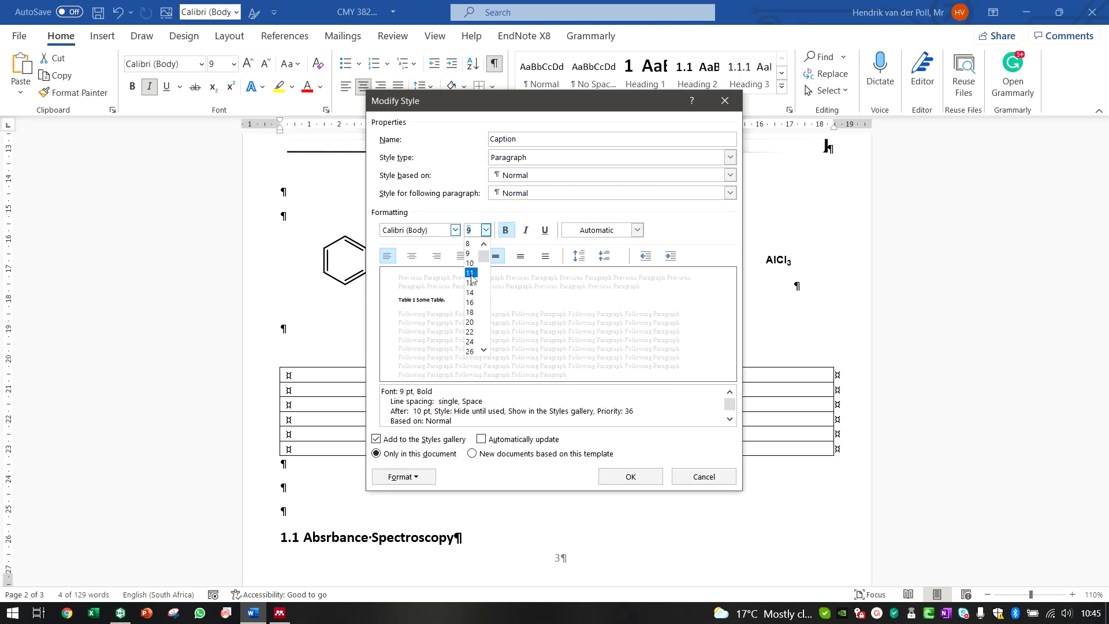
left_click(473, 276)
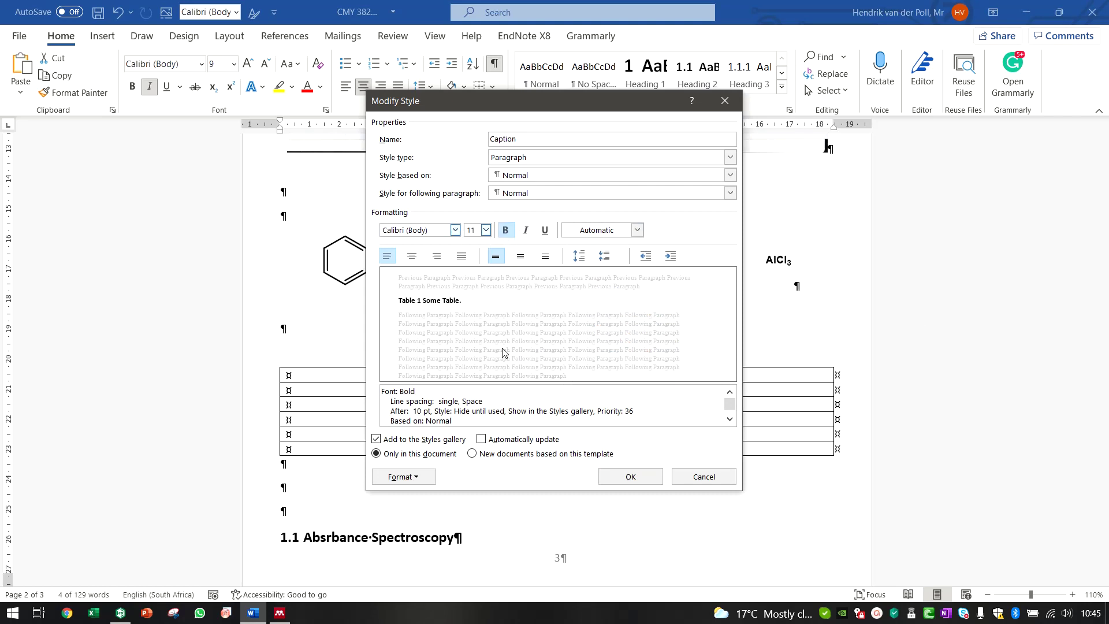
left_click(635, 477)
left_click(454, 308)
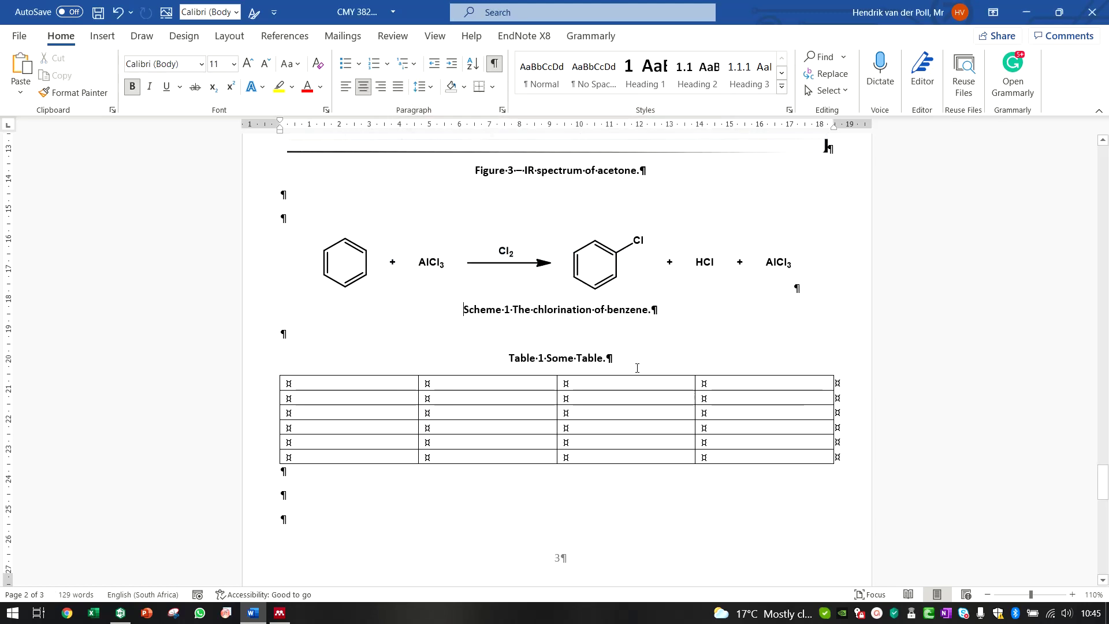
left_click(514, 311)
Step: Paste a dash after the Scheme 1 label and unbold the Table 1 description
type("—")
type("—")
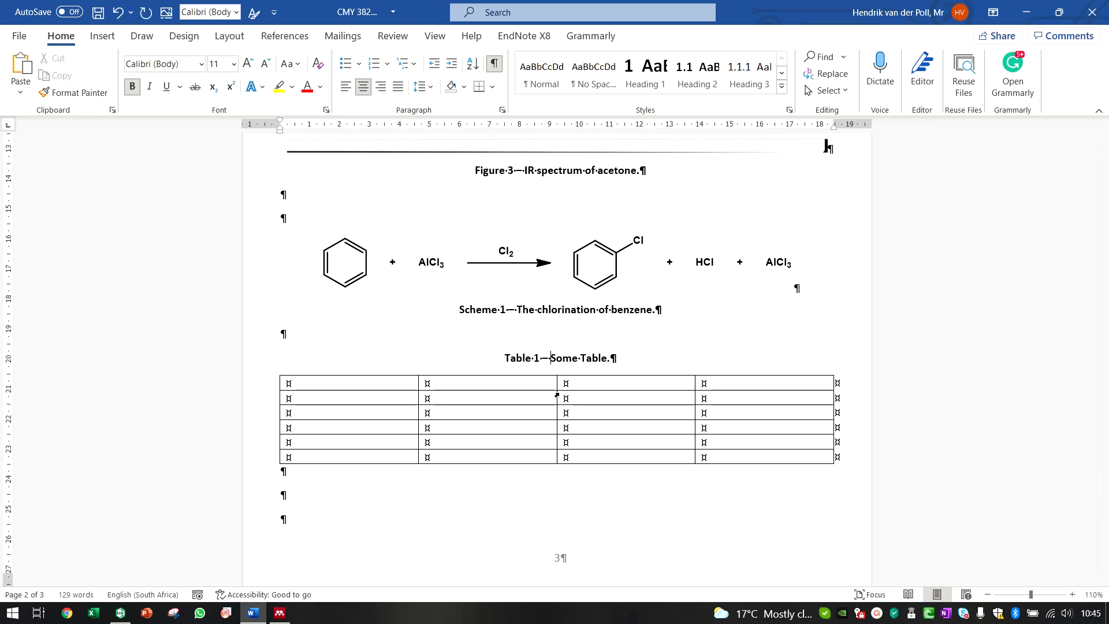
key("Left")
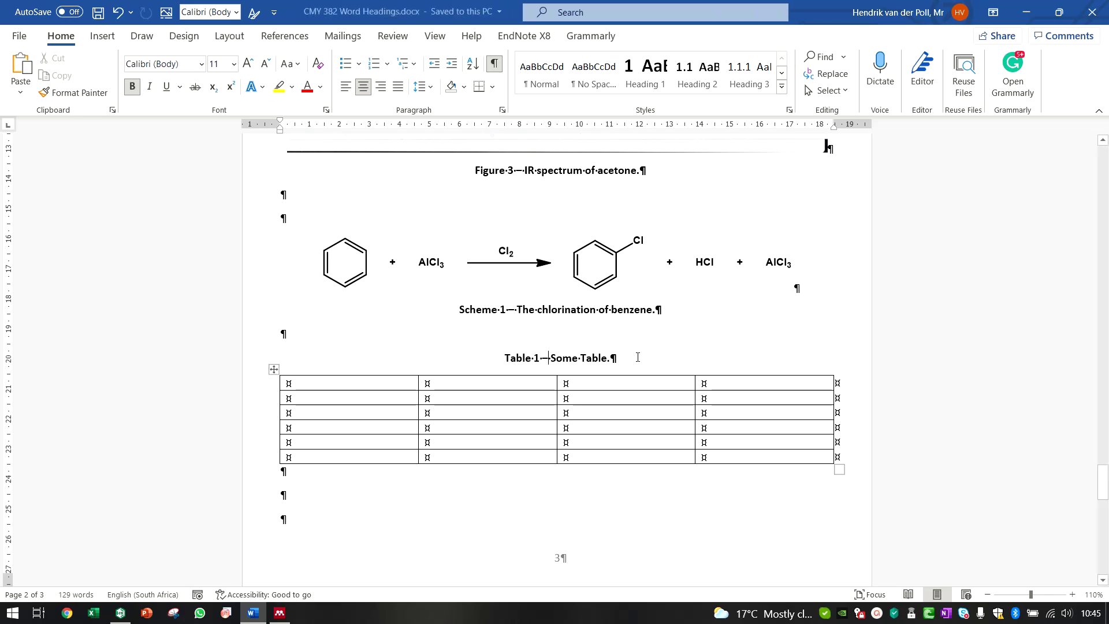
left_click_drag(621, 352, 551, 358)
left_click(132, 86)
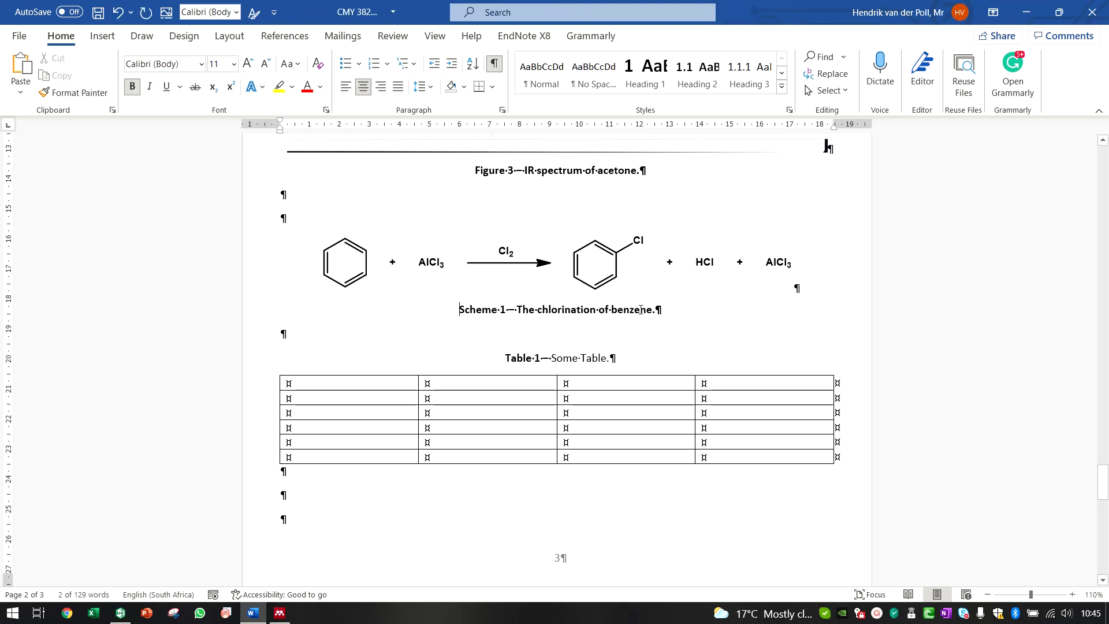
Step: Unbold the Scheme 1 and Figure 3 caption descriptions
left_click_drag(663, 316, 530, 308)
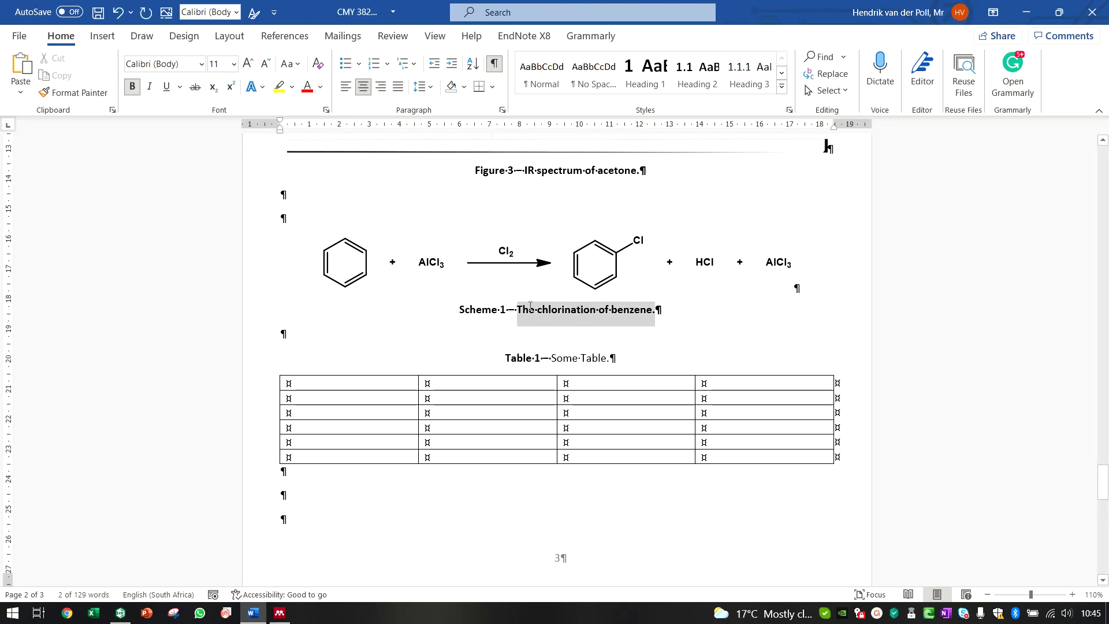
left_click(132, 86)
left_click_drag(644, 172, 526, 186)
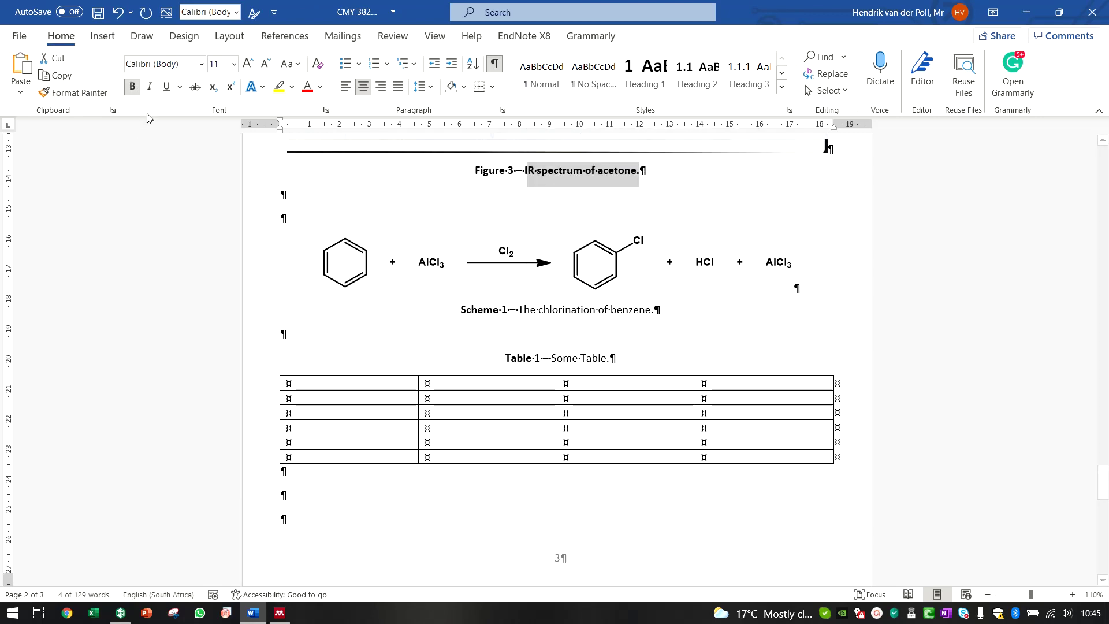
left_click(131, 86)
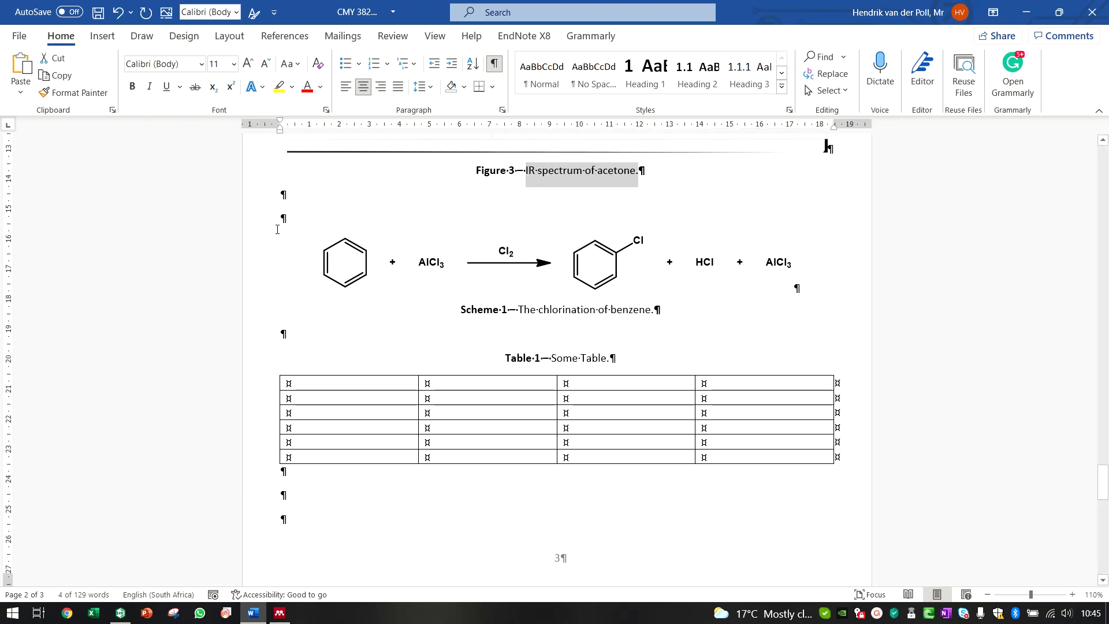
left_click(385, 349)
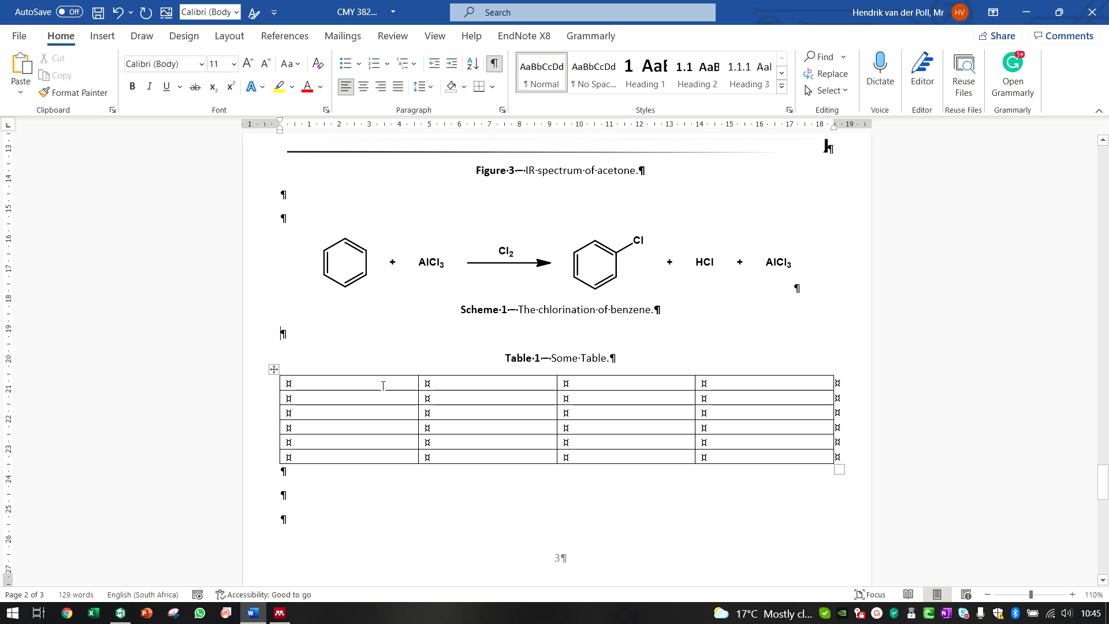
left_click(359, 481)
scroll(384, 475, "up", 10)
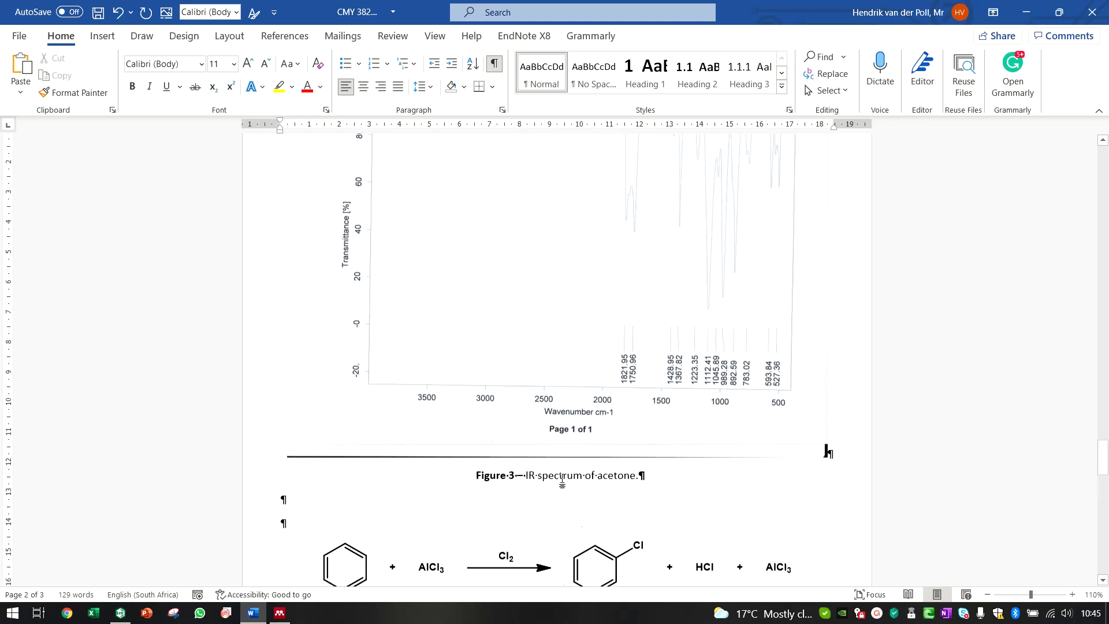
scroll(560, 479, "down", 5)
scroll(560, 480, "down", 1)
scroll(561, 478, "up", 10)
scroll(563, 477, "up", 4)
scroll(560, 474, "down", 9)
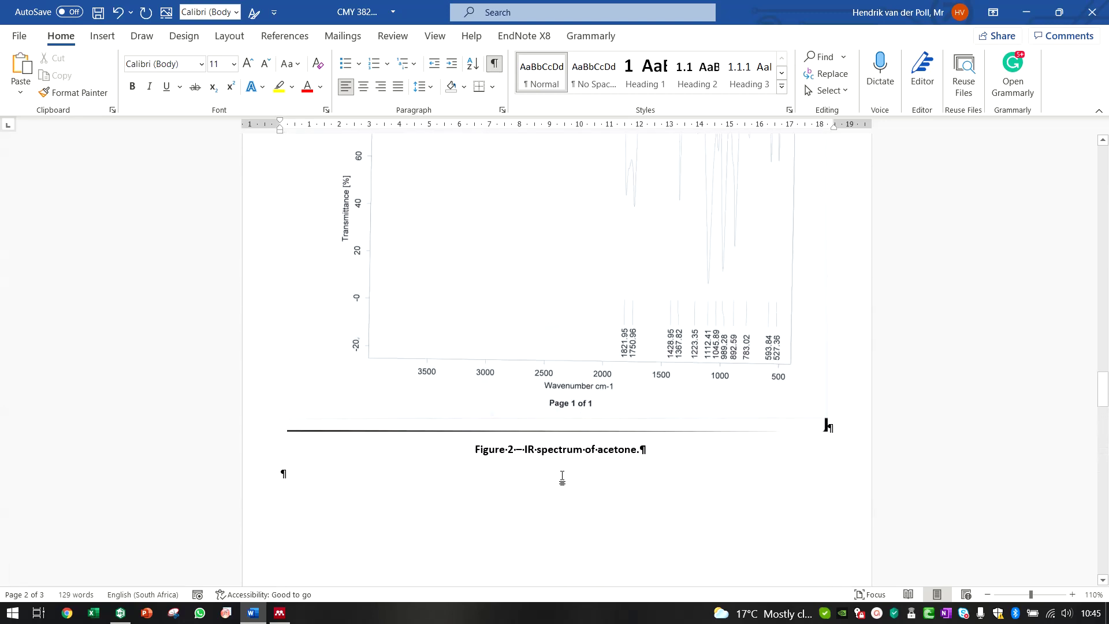
scroll(556, 462, "up", 1)
scroll(567, 470, "up", 8)
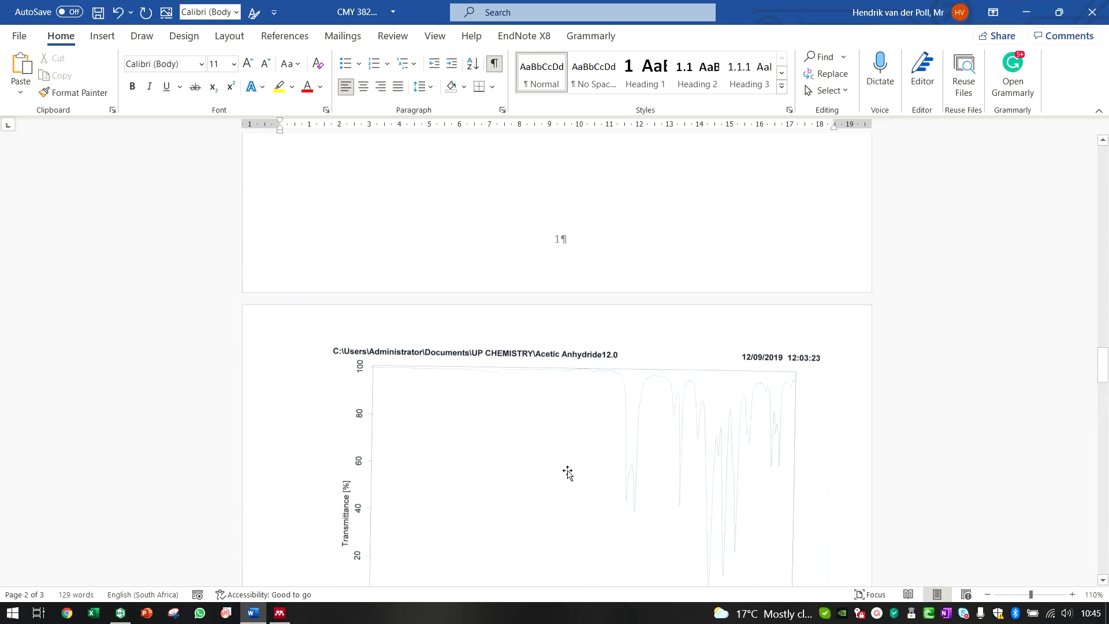
scroll(566, 470, "down", 10)
scroll(567, 472, "up", 1)
scroll(568, 472, "up", 3)
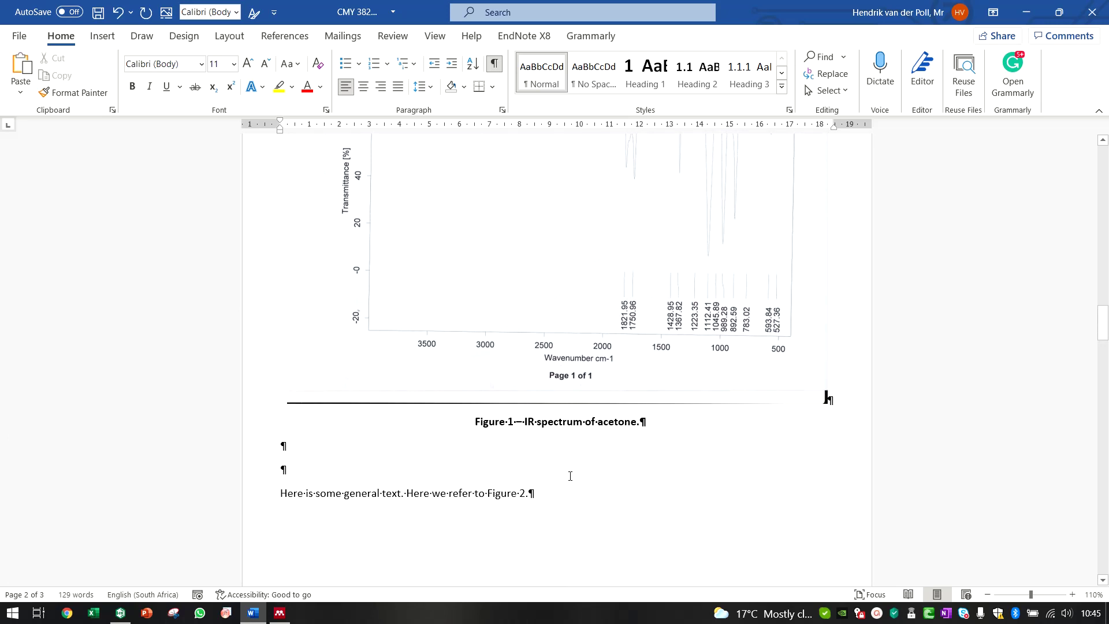
left_click(507, 494, "ctrl")
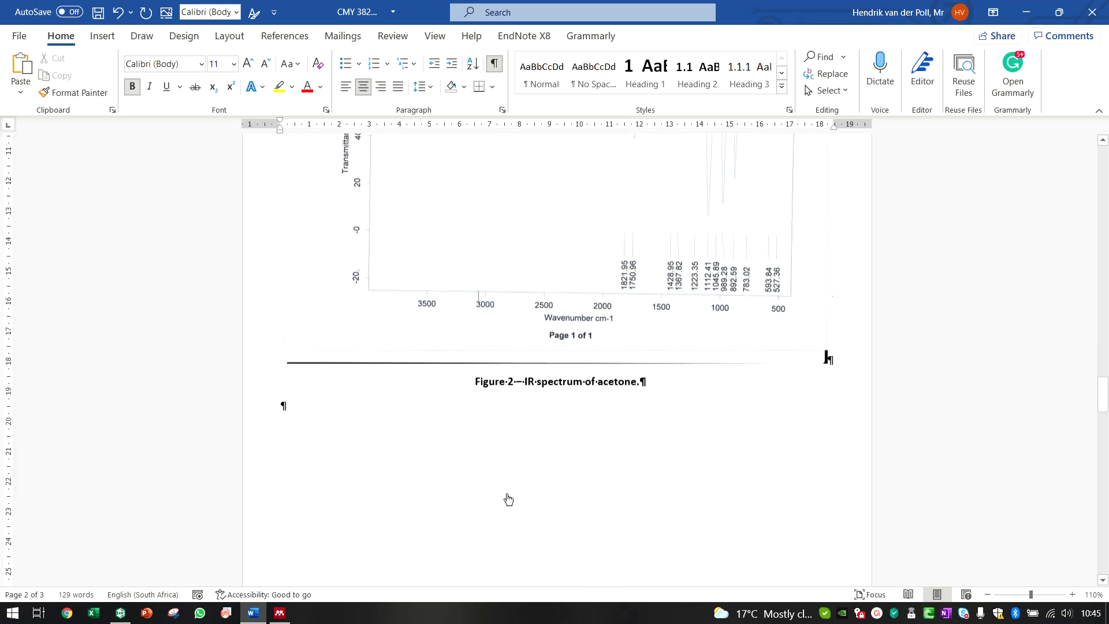
scroll(648, 309, "up", 15)
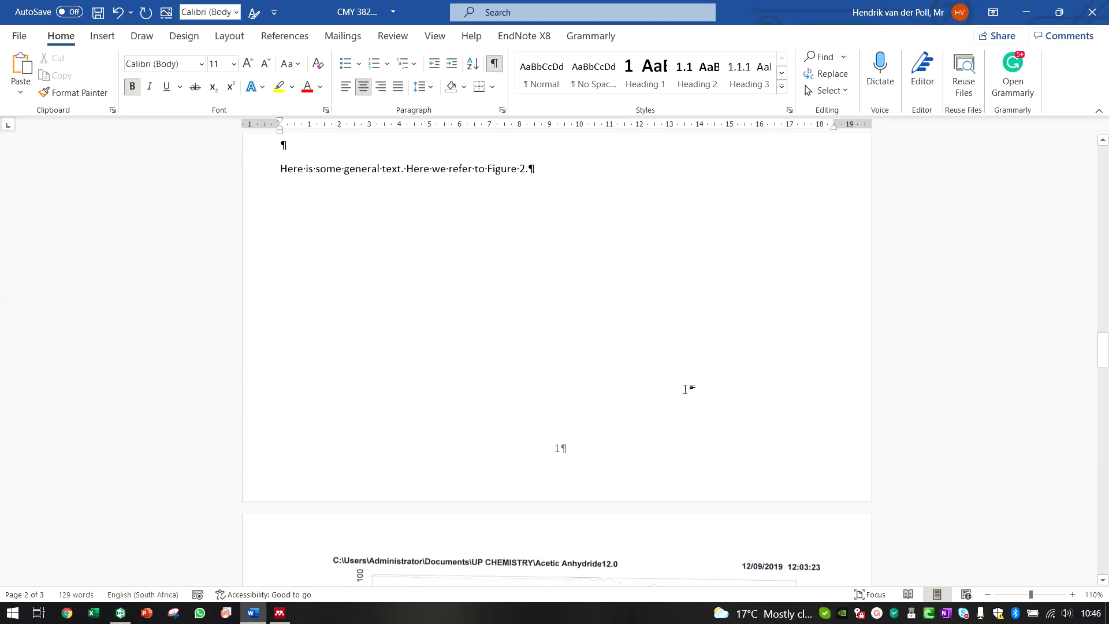
left_click(580, 334)
scroll(595, 373, "up", 10)
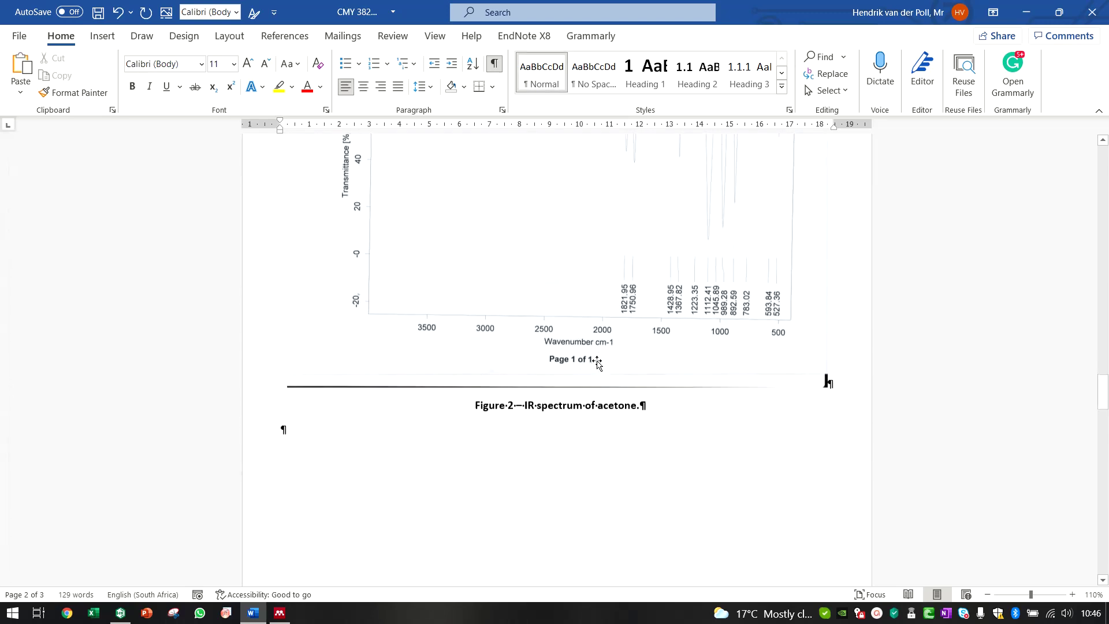
scroll(595, 374, "down", 7)
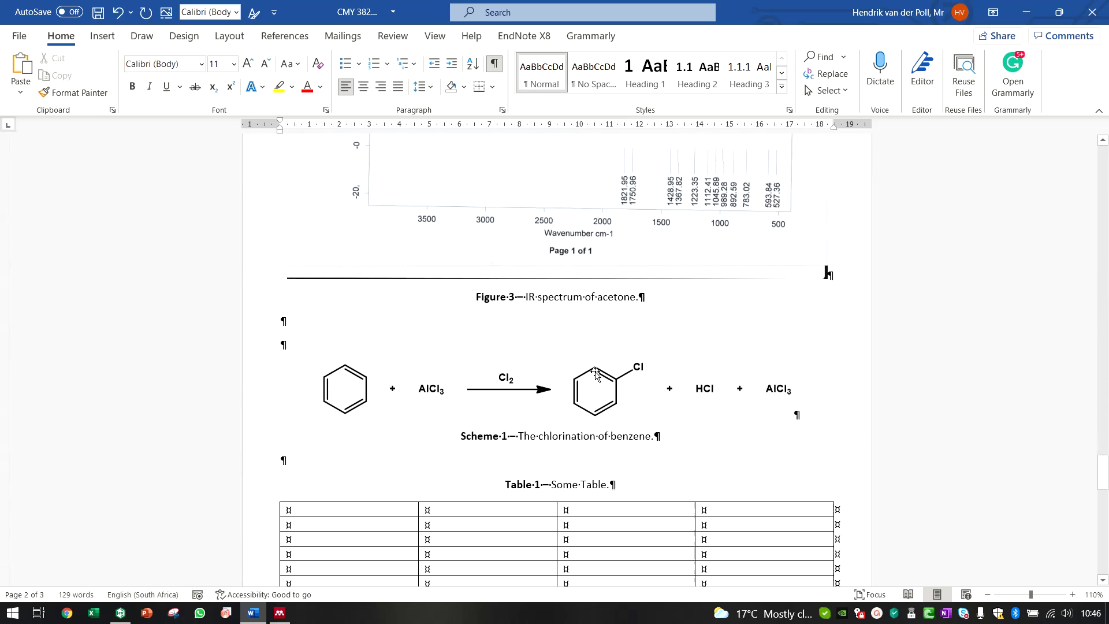
Step: Below the Figure 3 caption, write 'In your text Scheme 1.' with Scheme 1 as a label-and-number cross-reference
left_click(309, 324)
type("In your text")
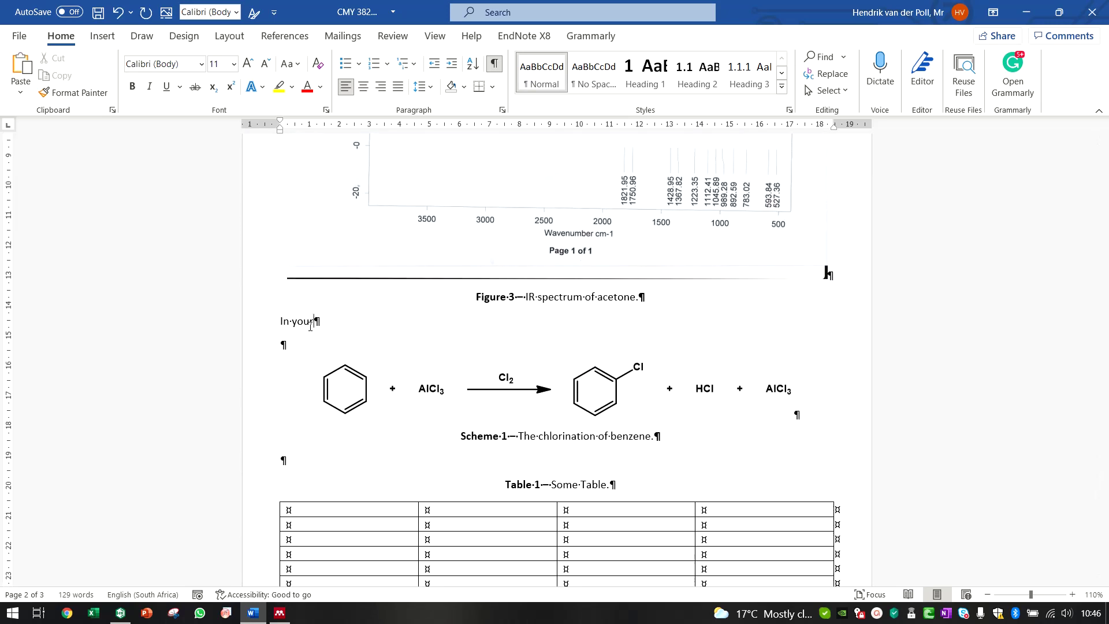
left_click(285, 36)
left_click(869, 92)
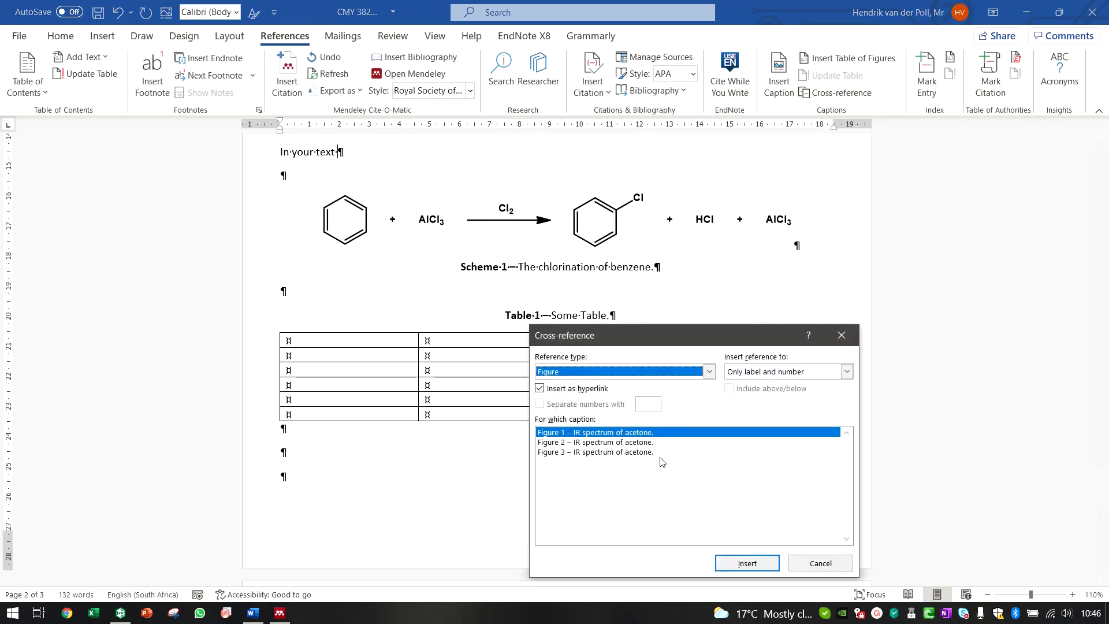
left_click(623, 376)
left_click(616, 423)
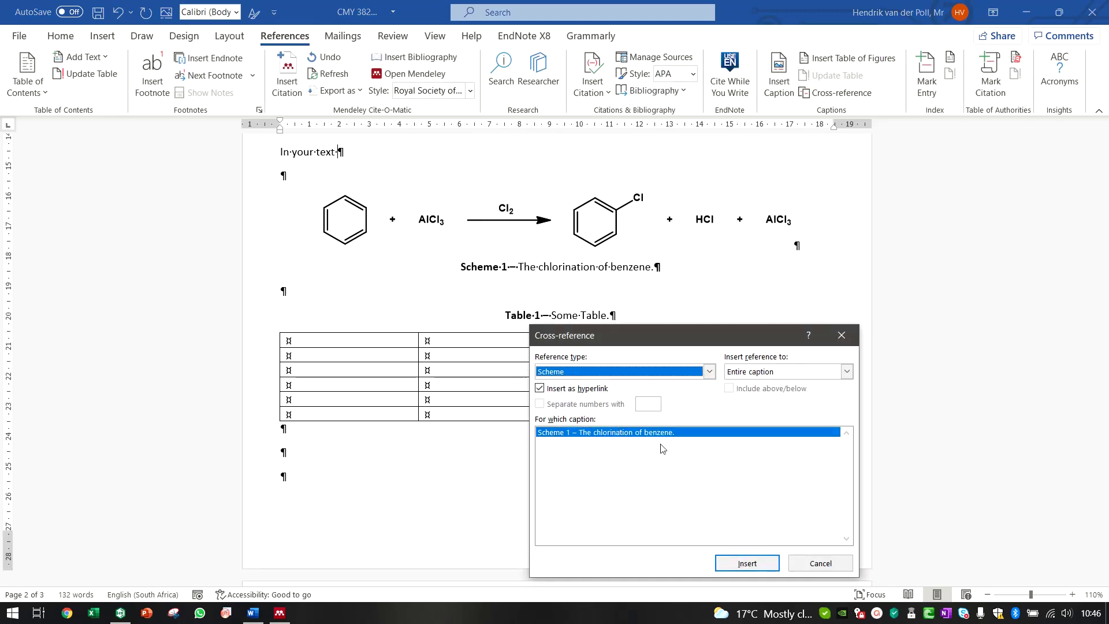
left_click(847, 371)
left_click(784, 395)
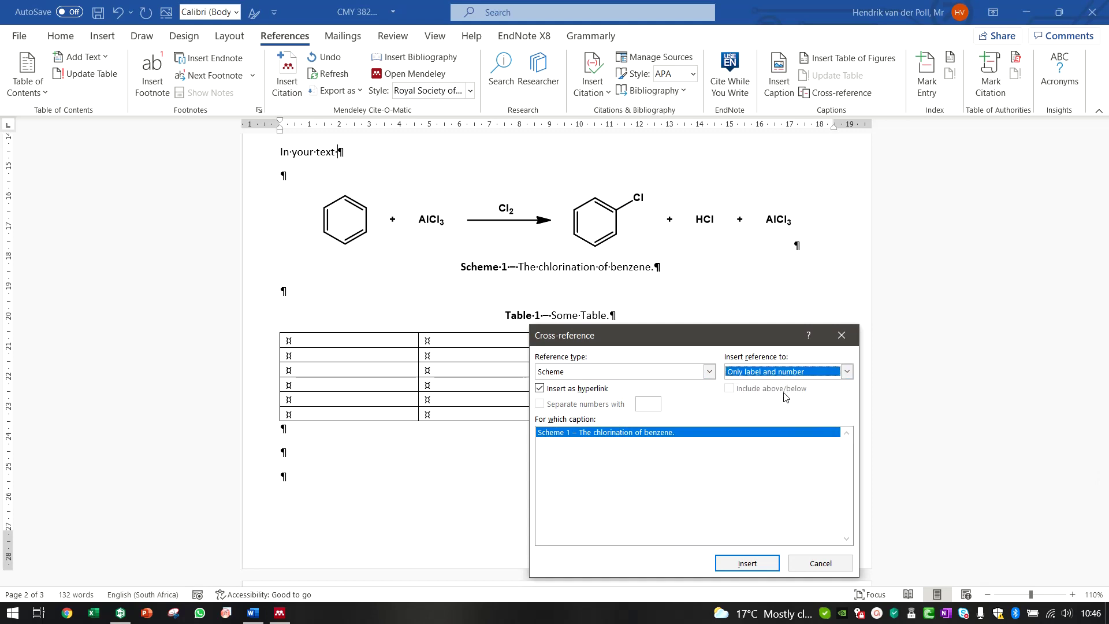
left_click(747, 563)
left_click(835, 564)
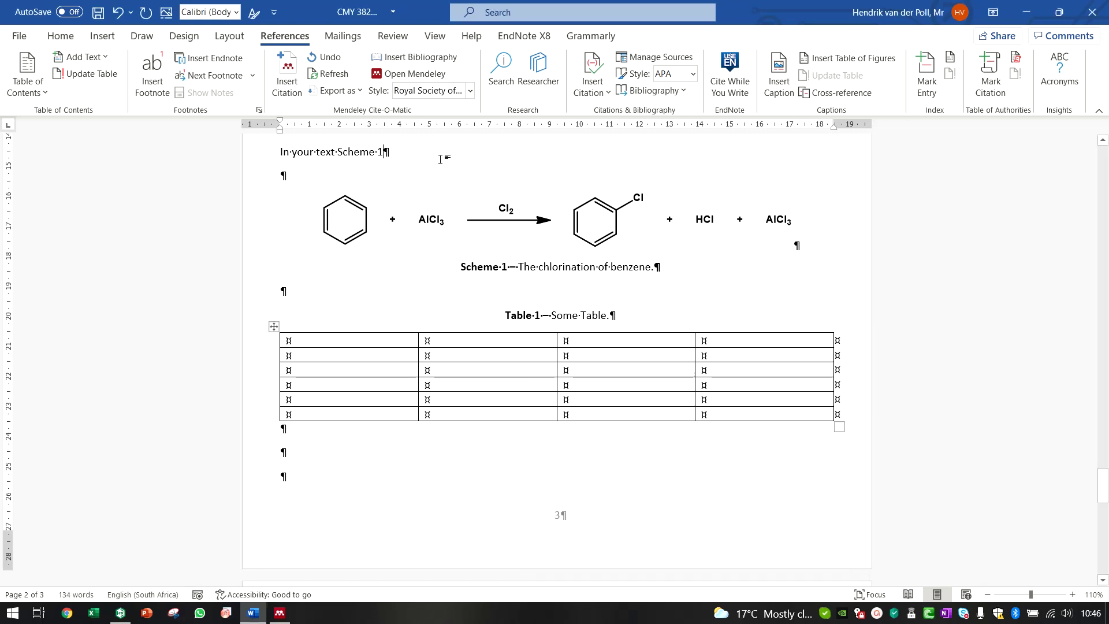
type(".")
scroll(580, 382, "up", 3)
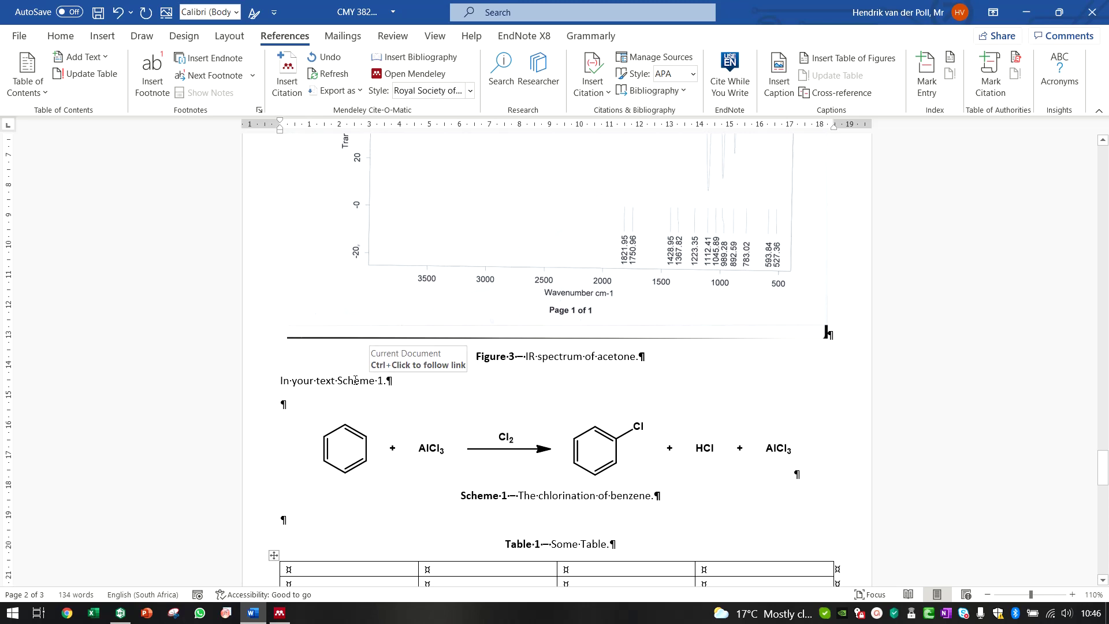
Step: Place 'In your text Scheme 1.' below the Scheme 1 caption and paste five more copies
left_click(508, 462)
scroll(503, 441, "down", 1)
scroll(503, 441, "down", 1)
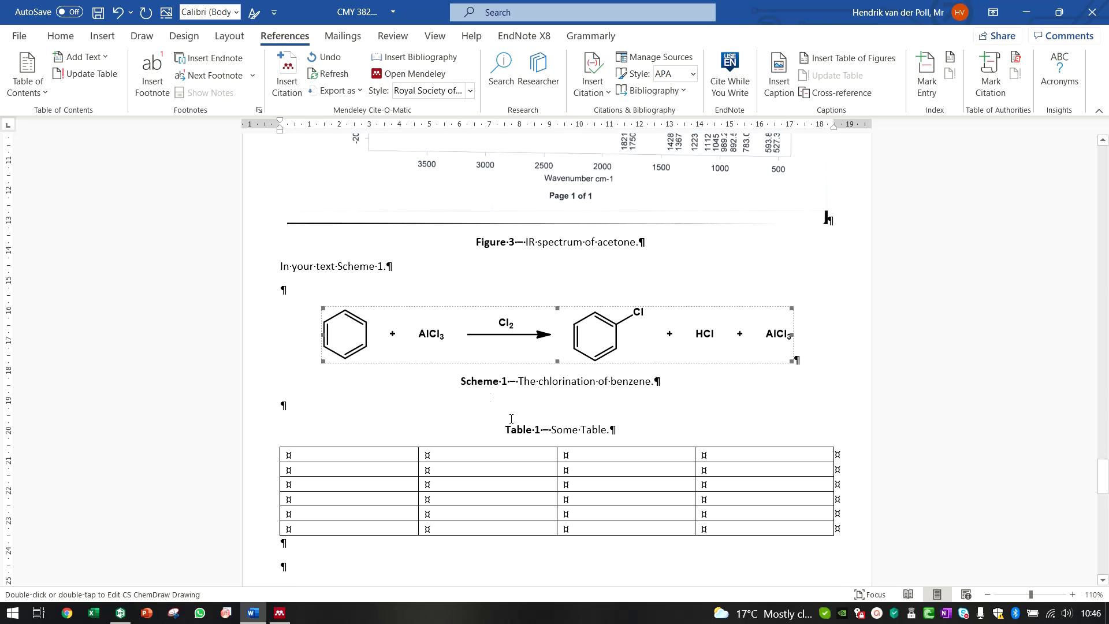
triple_click(426, 266)
key("ctrl+c")
key("Delete")
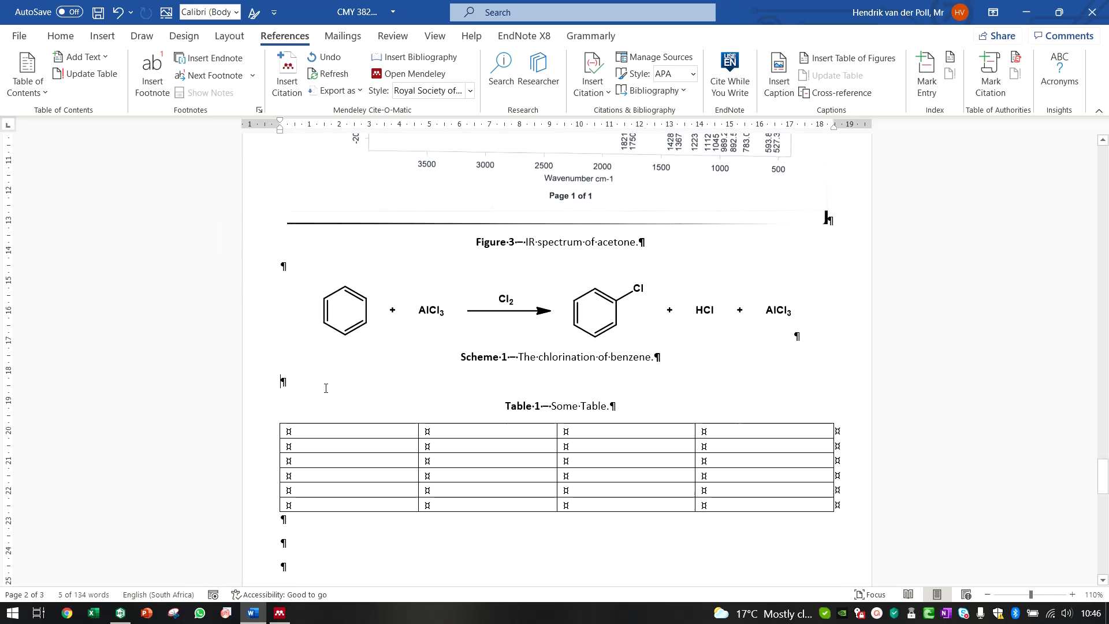
key("ctrl+z")
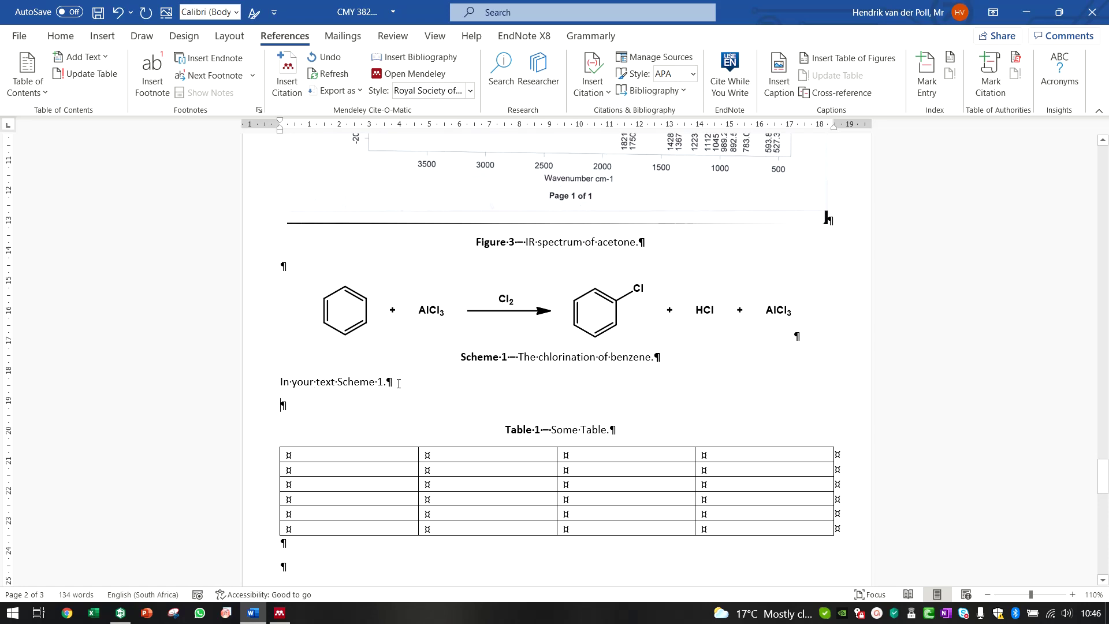
key("Left")
key("Down")
key("ctrl+v")
key("ctrl+v")
key("ctrl+v")
key("ctrl+v")
key("ctrl+v")
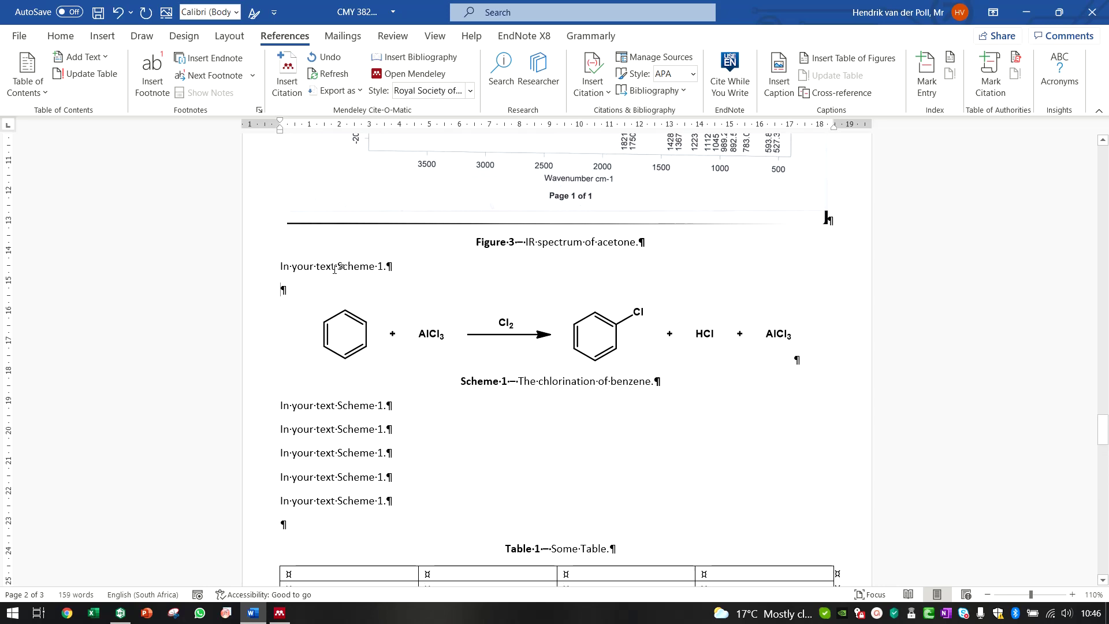
scroll(334, 269, "down", 4)
Step: Highlight the Figure 3, Scheme 1 and Table 1 caption lines in turn, then deselect
left_click(551, 384)
scroll(551, 389, "up", 3)
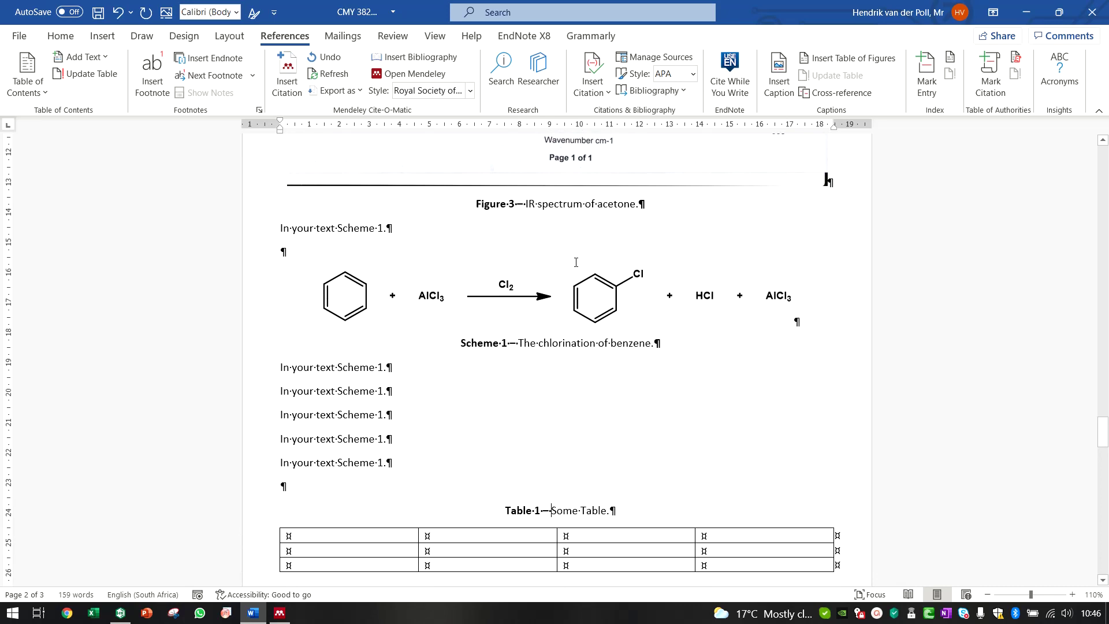
left_click_drag(467, 204, 659, 213)
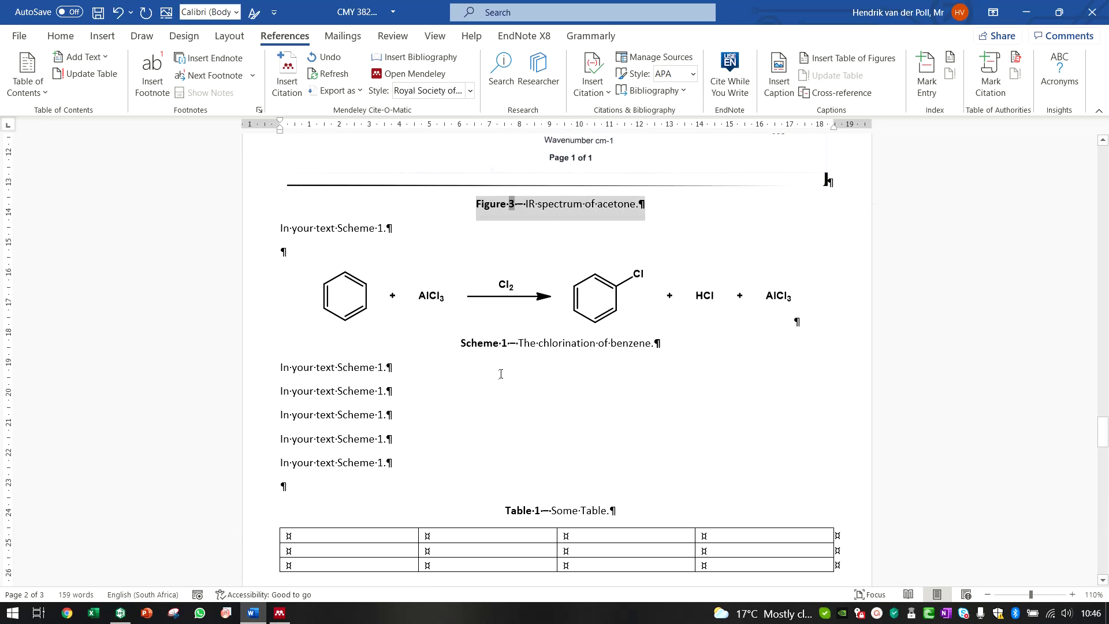
left_click_drag(462, 344, 661, 347)
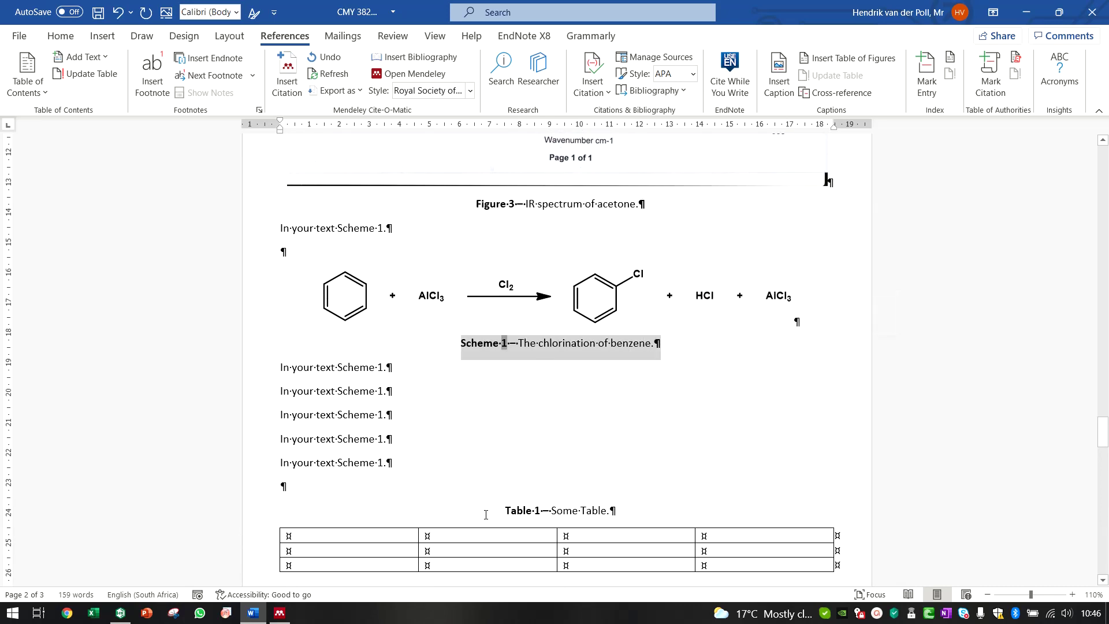
left_click_drag(503, 512, 652, 516)
left_click(460, 468)
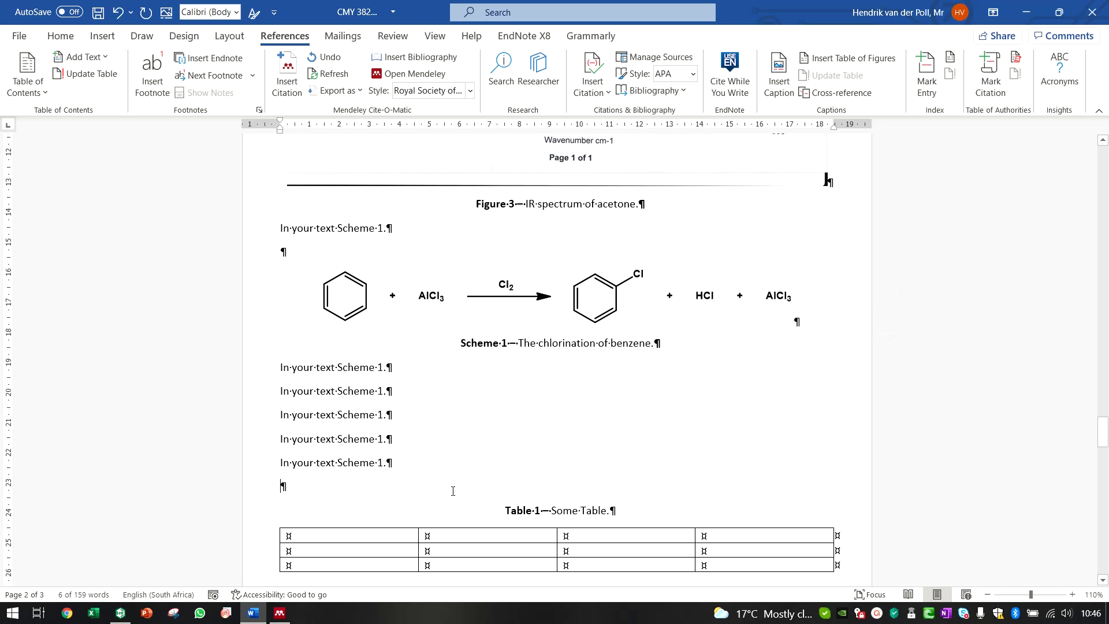